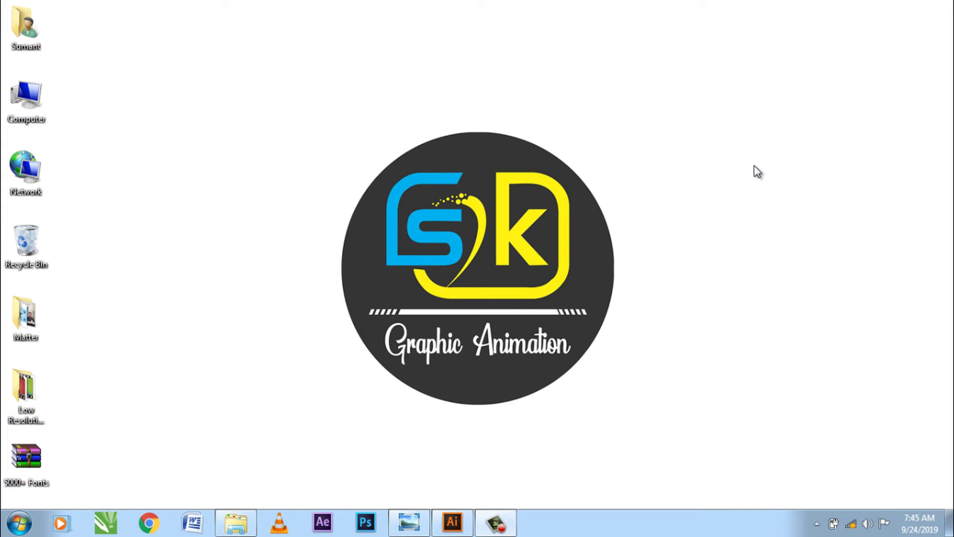
- Refresh the desktop twice and bring back Photo Viewer showing Collarge Design-01-03
{"action": "right_click", "coordinate": [746, 166]}
{"action": "left_click", "coordinate": [787, 206]}
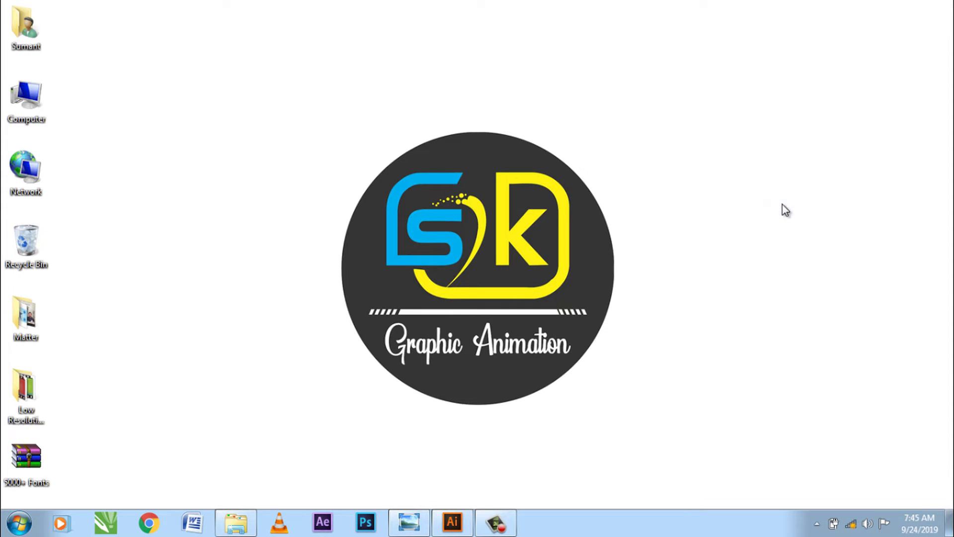
{"action": "right_click", "coordinate": [681, 143]}
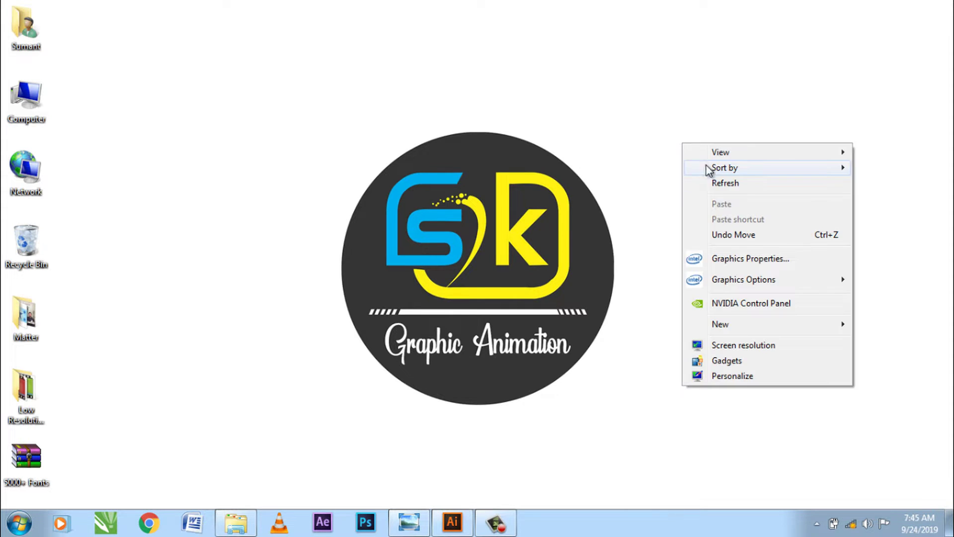
{"action": "left_click", "coordinate": [720, 182]}
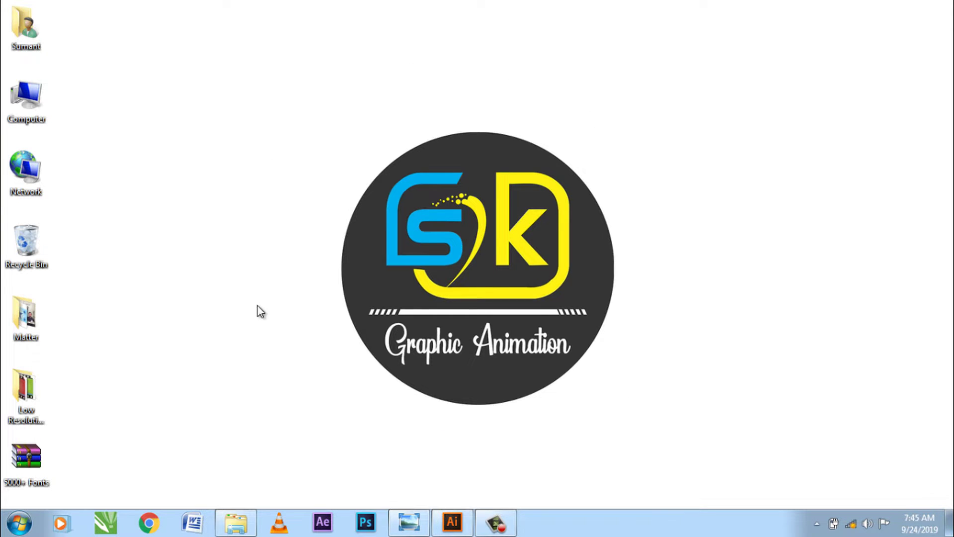
{"action": "left_click", "coordinate": [408, 521]}
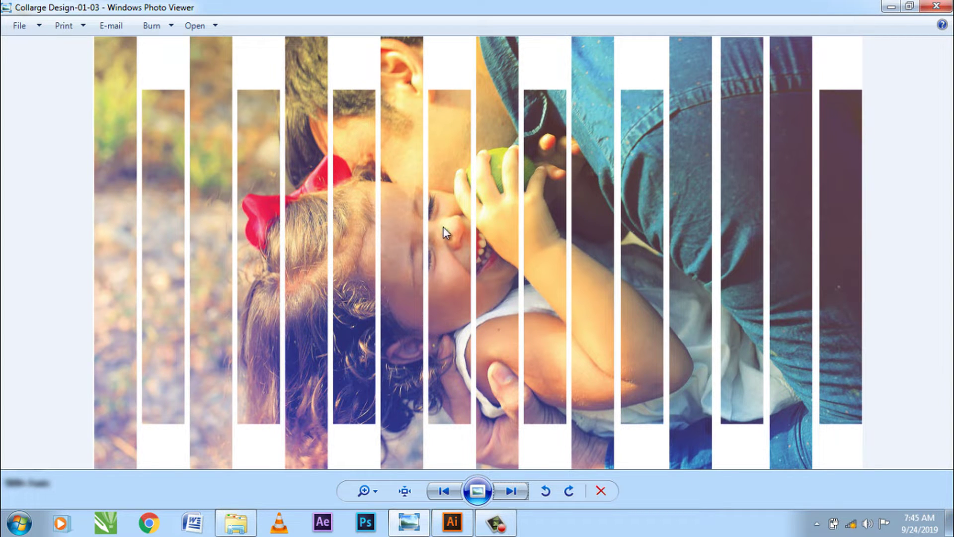
- Step back to the Collarge Design-01-01 variant, then minimise Photo Viewer
{"action": "left_click", "coordinate": [447, 490]}
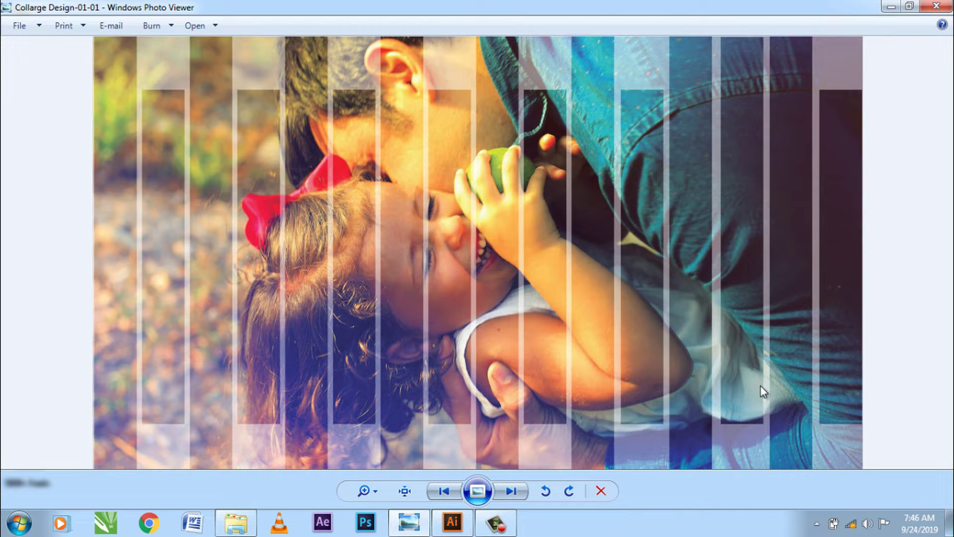
{"action": "left_click", "coordinate": [891, 5]}
- Refresh the desktop and bring Adobe Illustrator to the front
{"action": "right_click", "coordinate": [501, 116]}
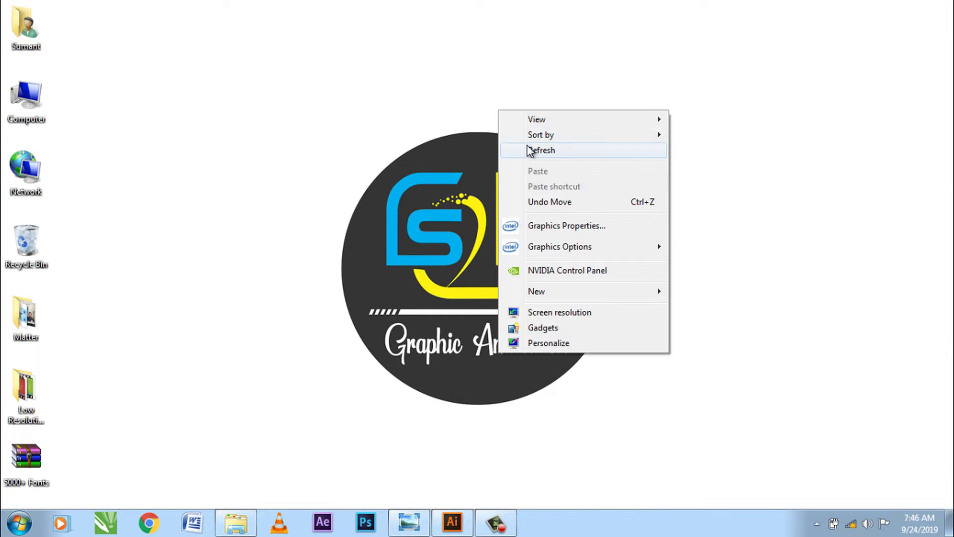
{"action": "left_click", "coordinate": [532, 147]}
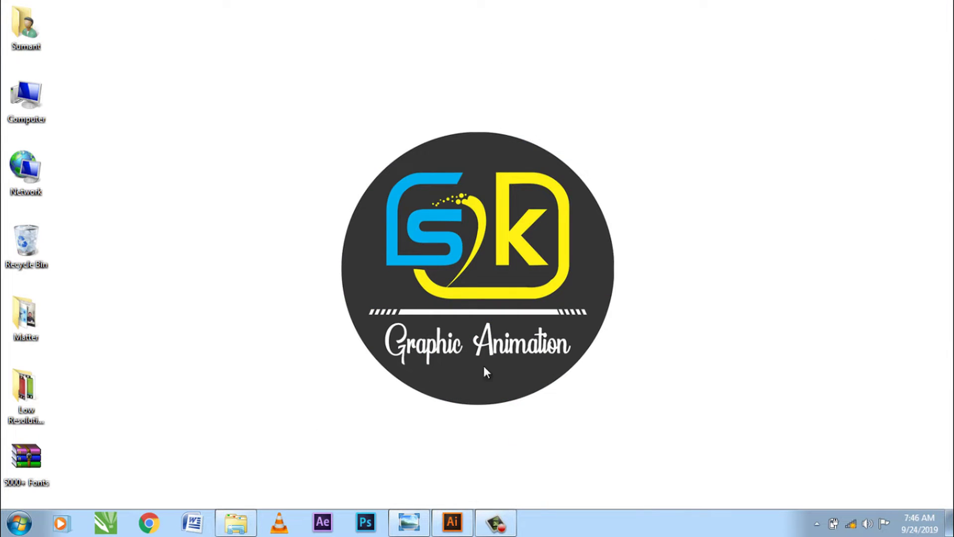
{"action": "left_click", "coordinate": [452, 522]}
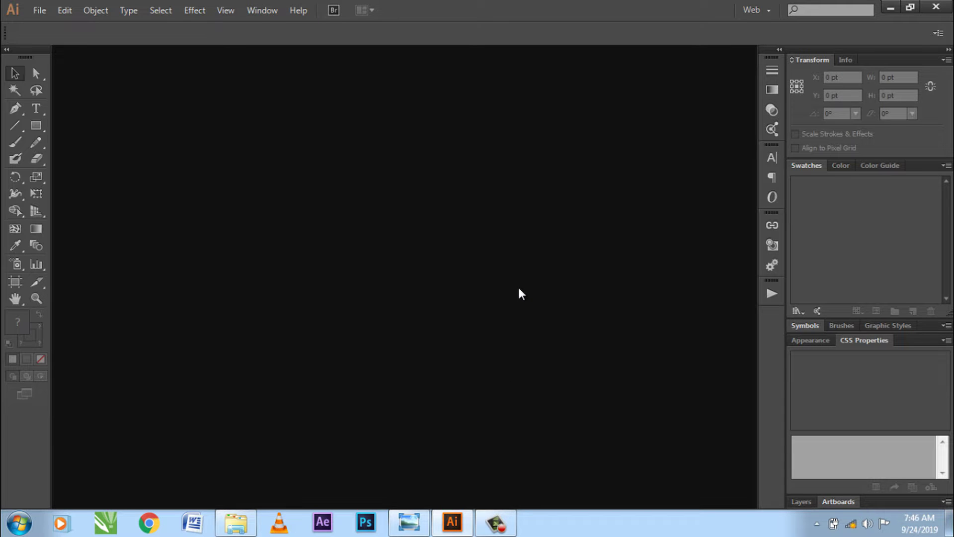
- Reset the Web workspace to its default panel layout via Window > Workspace
{"action": "left_click", "coordinate": [265, 14]}
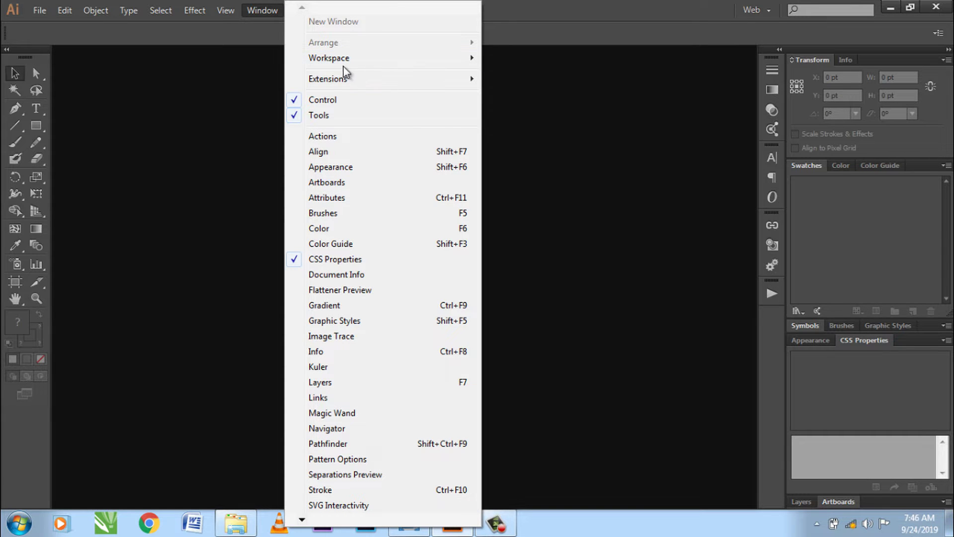
{"action": "mouse_move", "coordinate": [329, 58]}
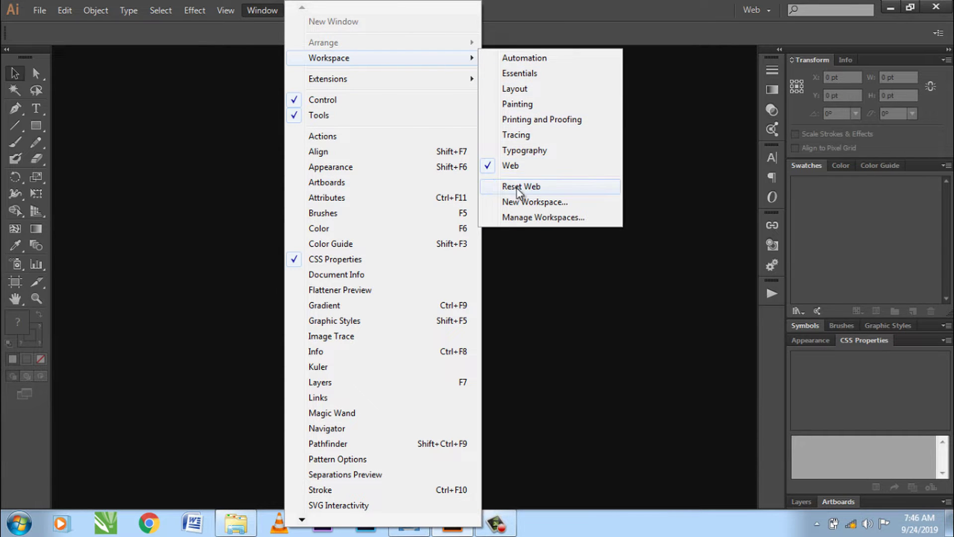
{"action": "left_click", "coordinate": [560, 187]}
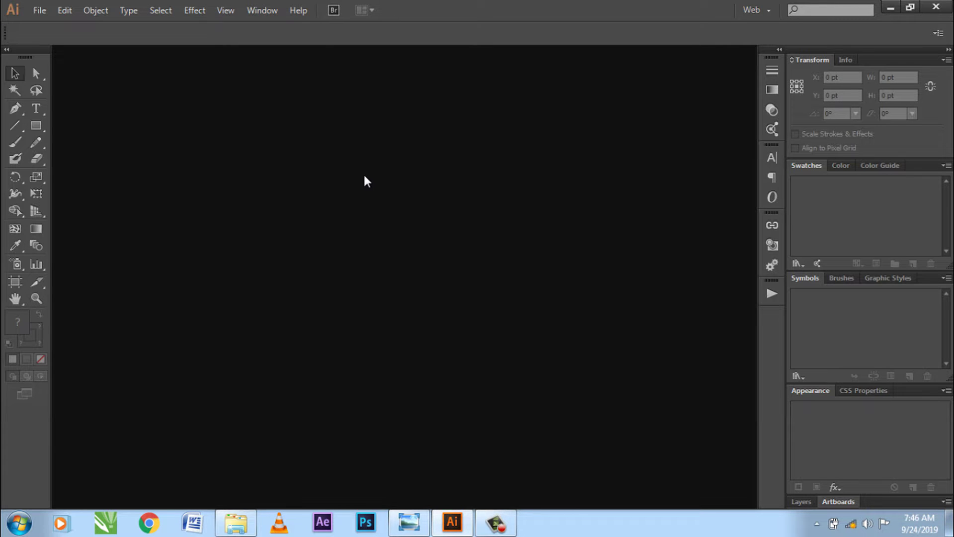
- Create a new 1920 × 1080 px document with Pixels as the units
{"action": "left_click", "coordinate": [40, 11]}
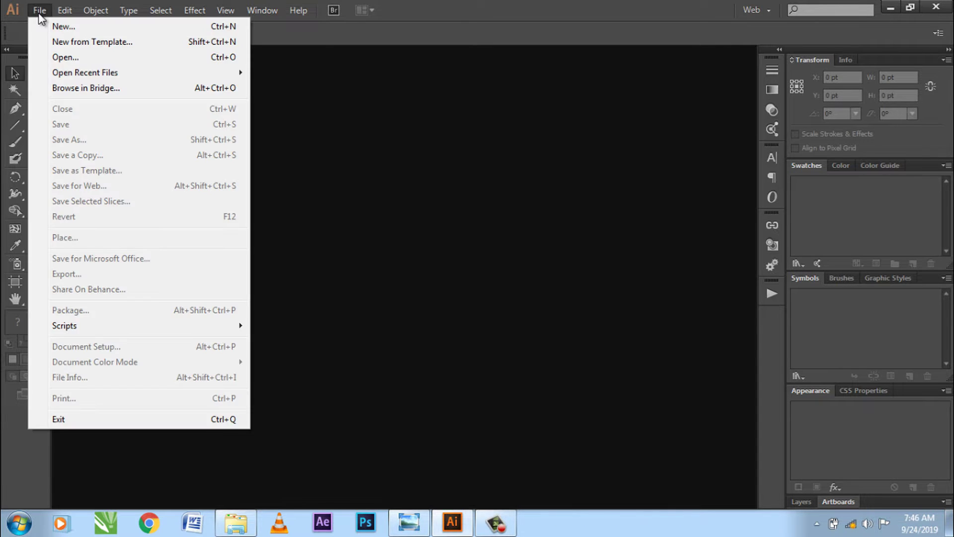
{"action": "left_click", "coordinate": [65, 11]}
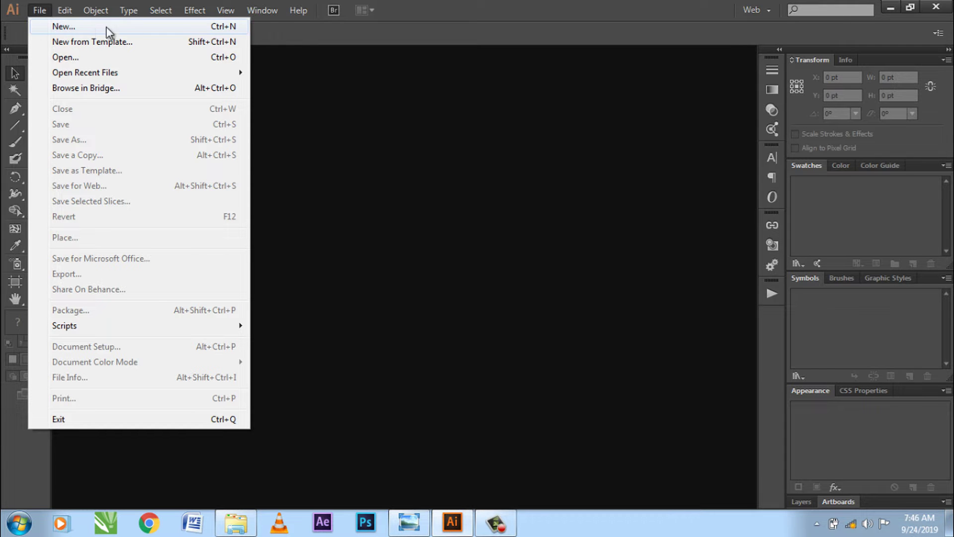
{"action": "left_click", "coordinate": [192, 32]}
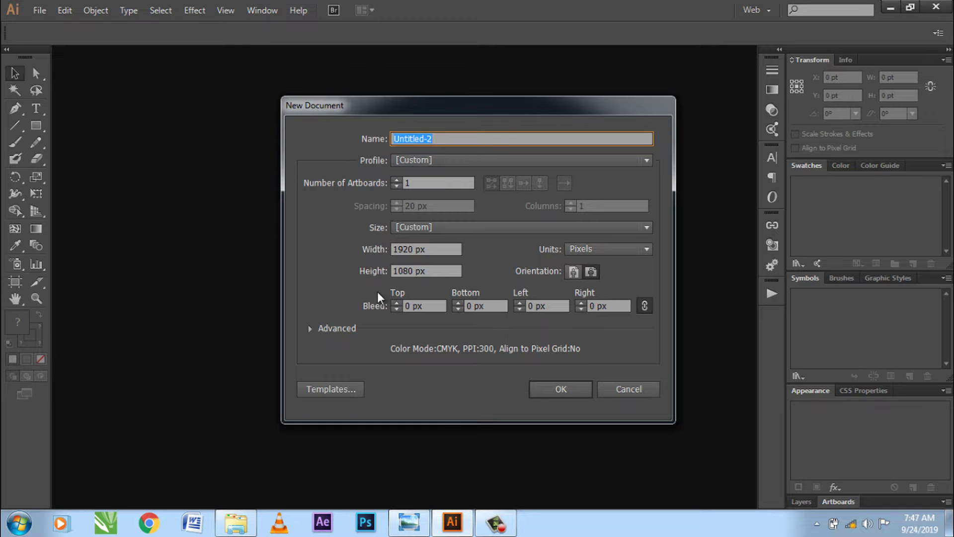
{"action": "left_click", "coordinate": [400, 248]}
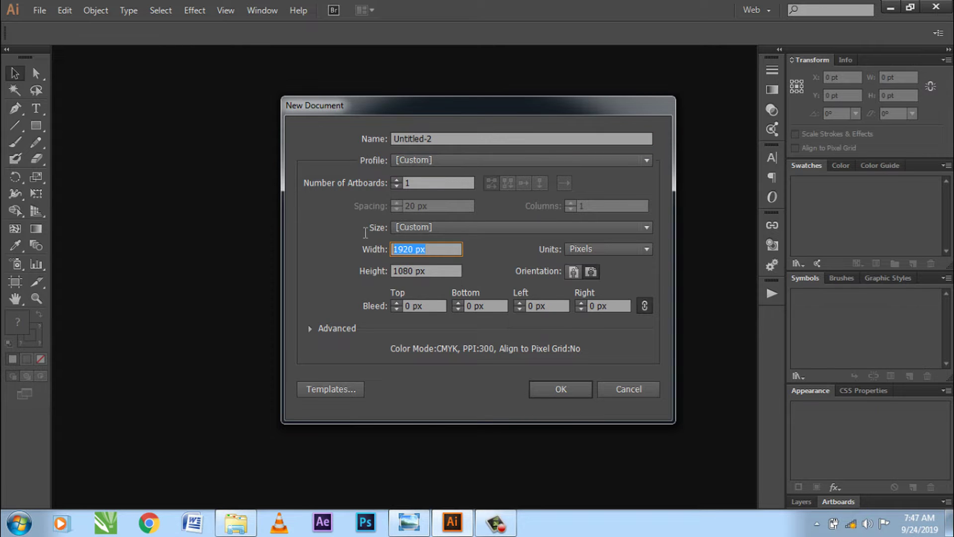
{"action": "left_click", "coordinate": [447, 270]}
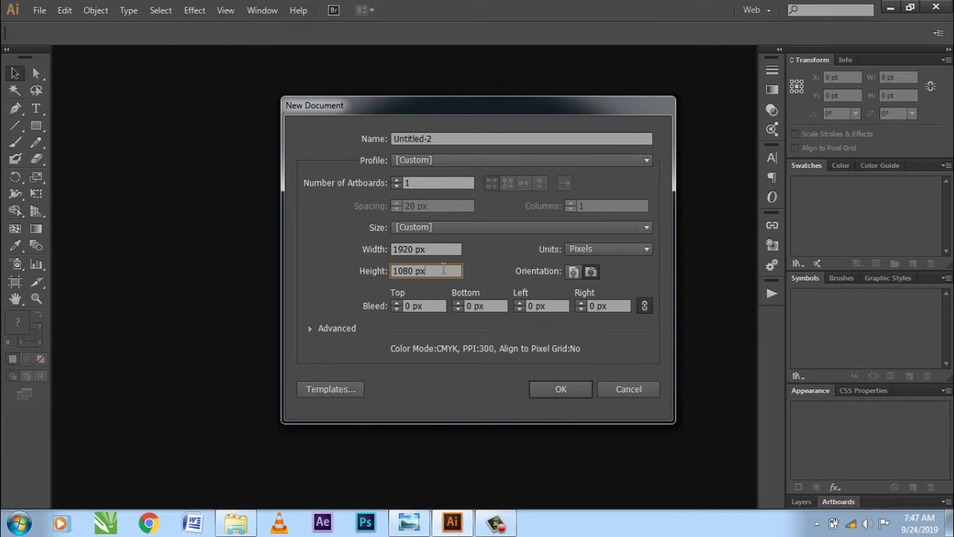
{"action": "left_click", "coordinate": [449, 271]}
{"action": "left_click", "coordinate": [592, 250]}
{"action": "left_click", "coordinate": [588, 339]}
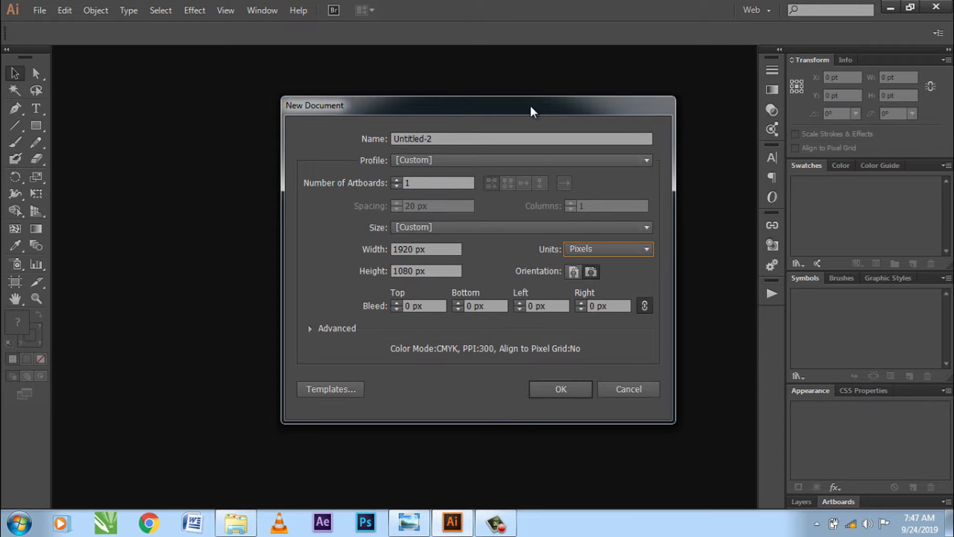
{"action": "left_click_drag", "start_coordinate": [531, 105], "coordinate": [447, 93]}
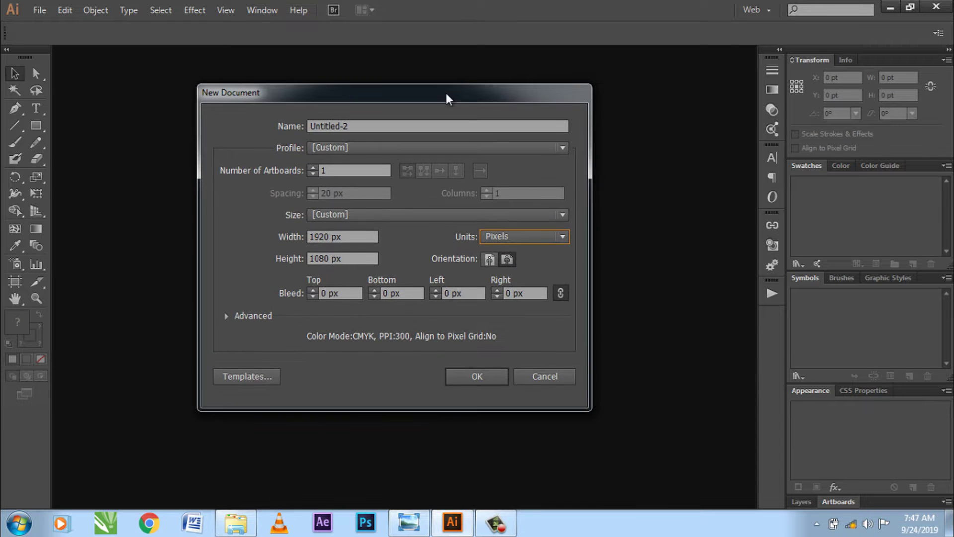
{"action": "left_click", "coordinate": [486, 376]}
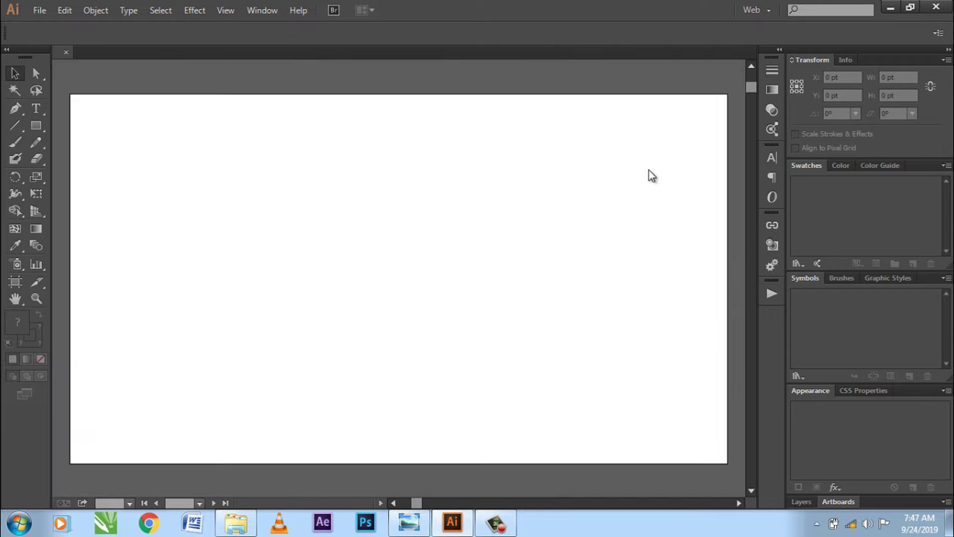
- Show the CSS Properties panel
{"action": "scroll", "coordinate": [367, 228], "scroll_direction": "down", "scroll_amount": 1}
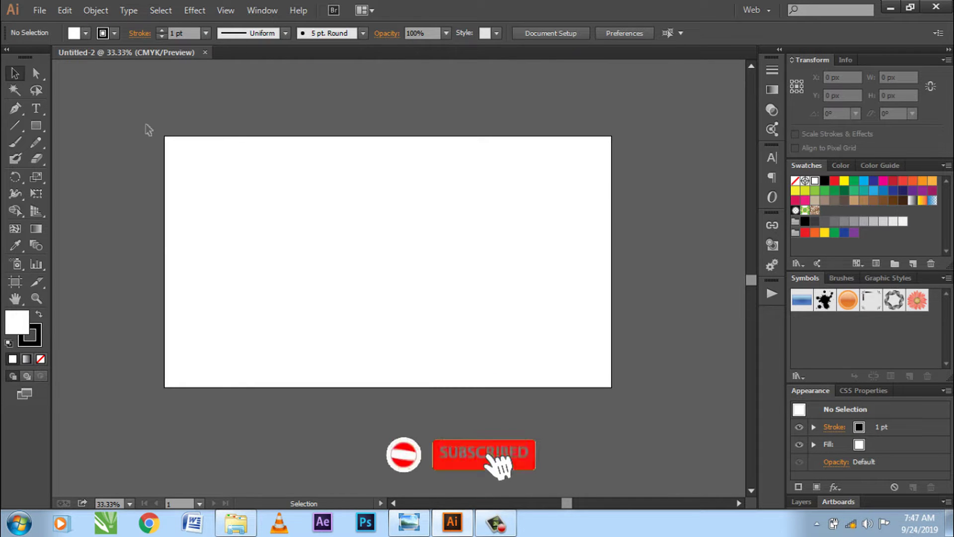
{"action": "left_click", "coordinate": [878, 391]}
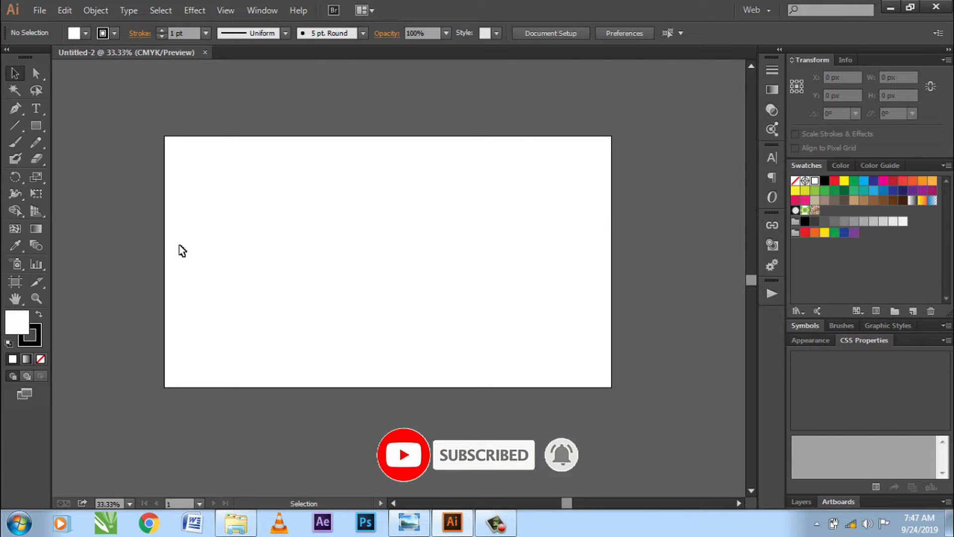
{"action": "left_click", "coordinate": [44, 10]}
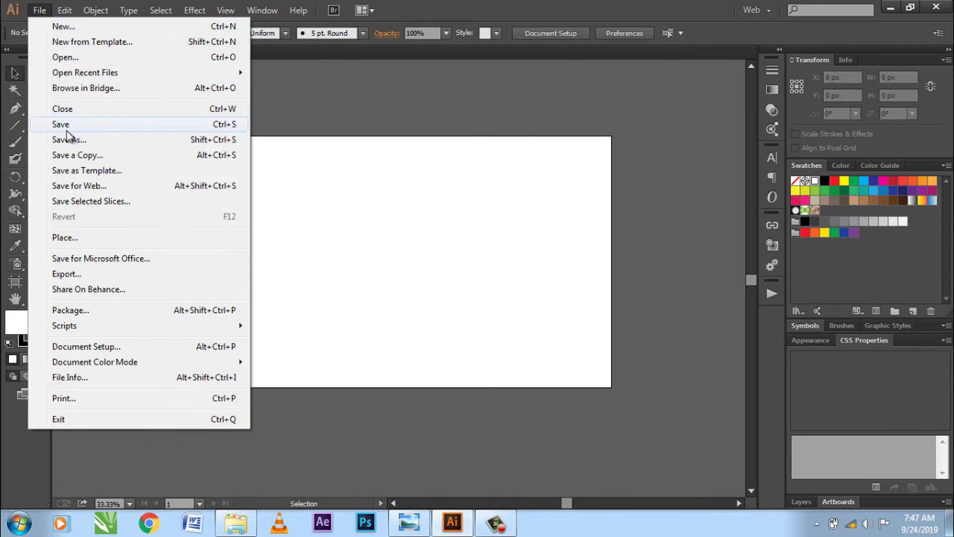
- Place the photo pexels-photo-236220 onto the artboard
{"action": "left_click", "coordinate": [173, 239]}
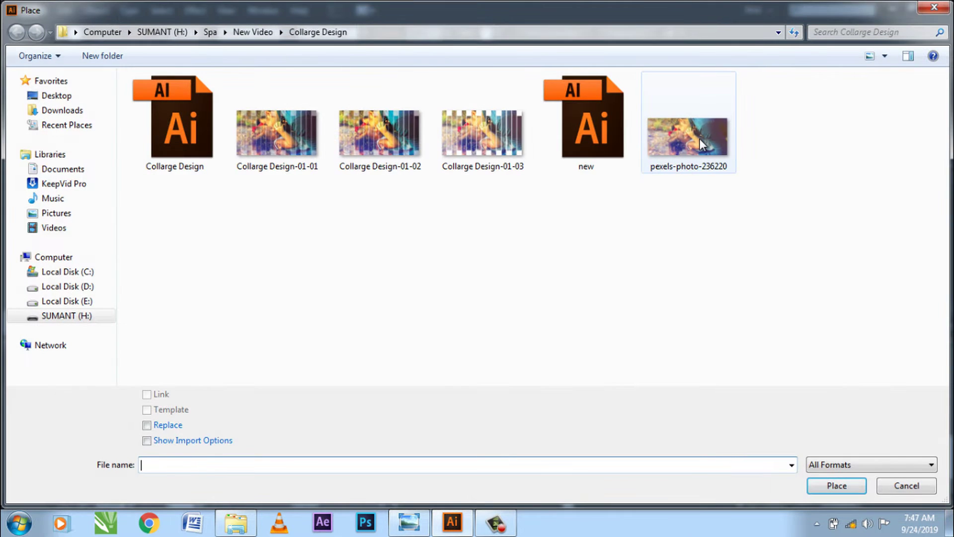
{"action": "left_click", "coordinate": [699, 138]}
{"action": "left_click", "coordinate": [833, 484]}
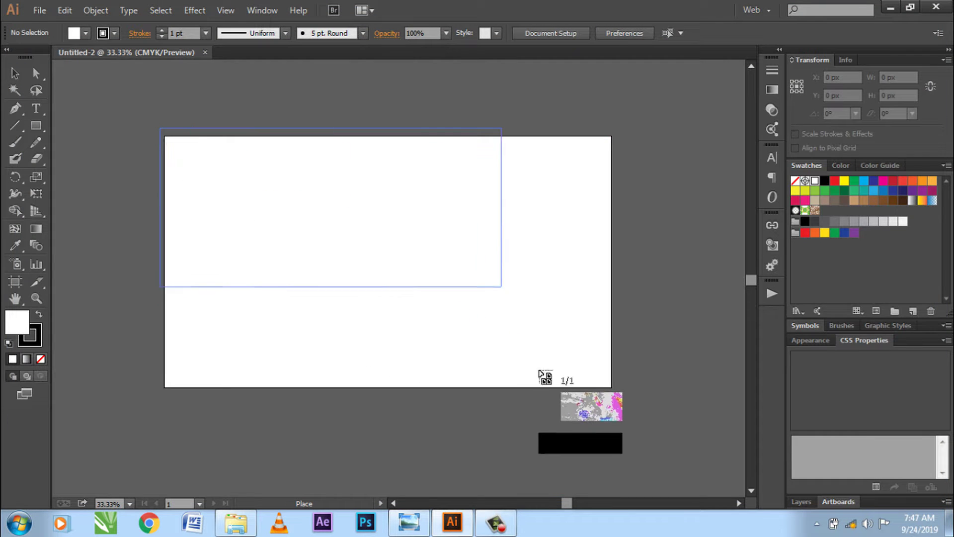
{"action": "left_click_drag", "start_coordinate": [545, 377], "coordinate": [667, 364]}
{"action": "left_click_drag", "start_coordinate": [466, 258], "coordinate": [420, 288]}
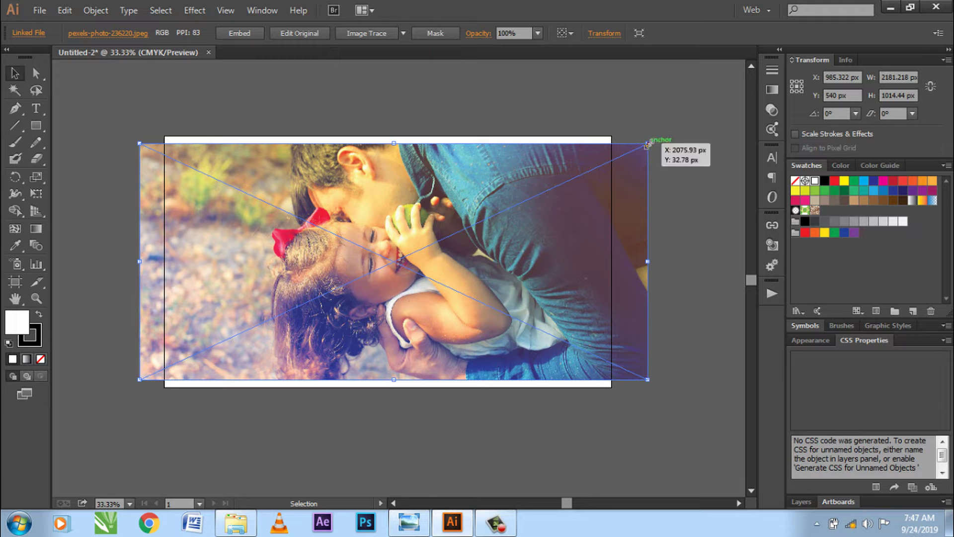
- Enlarge the photo to 2349 × 1093 px covering the artboard and embed it
{"action": "left_click_drag", "start_coordinate": [650, 144], "coordinate": [667, 134]}
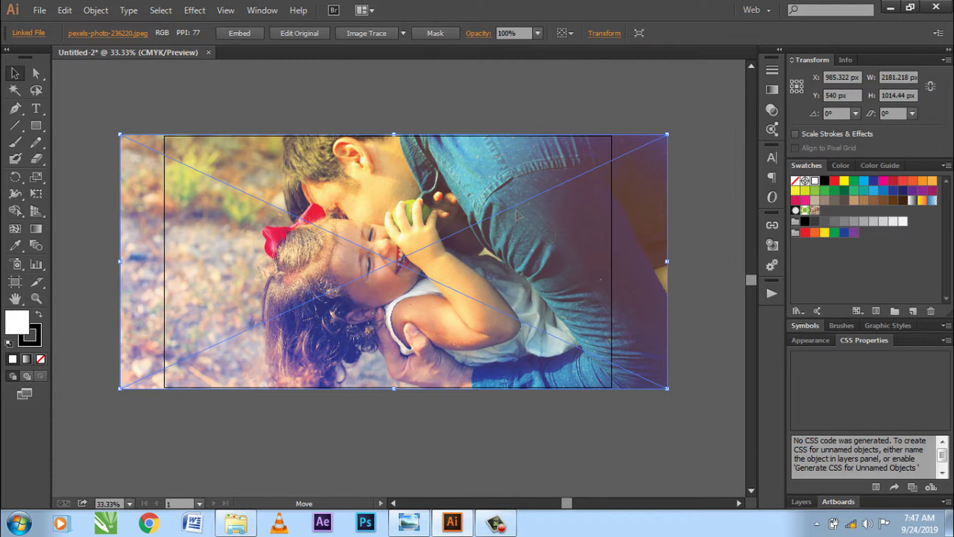
{"action": "left_click_drag", "start_coordinate": [510, 215], "coordinate": [525, 214]}
{"action": "left_click", "coordinate": [306, 81]}
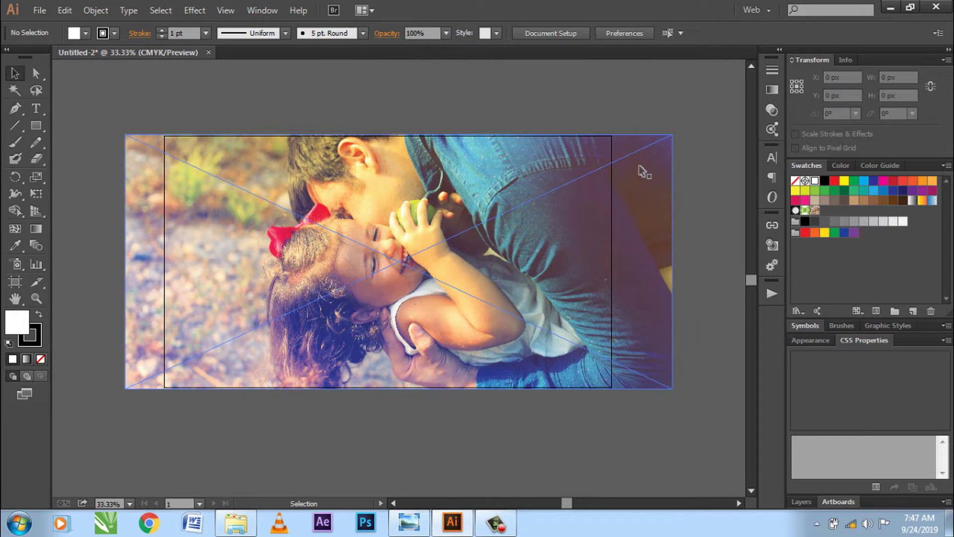
{"action": "left_click", "coordinate": [660, 149]}
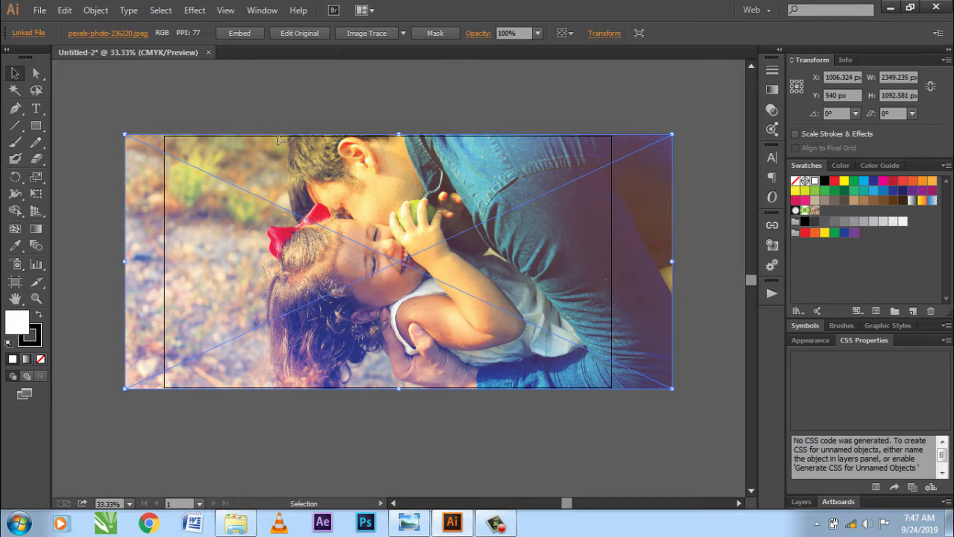
{"action": "left_click", "coordinate": [243, 32]}
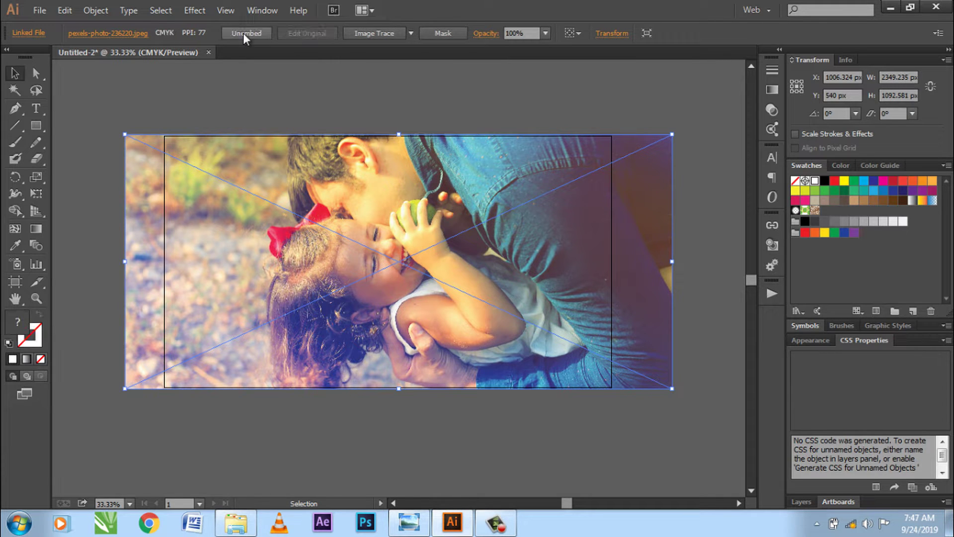
{"action": "left_click", "coordinate": [467, 104]}
- Select the photo, try Direct Selection, then return to the Selection tool and deselect
{"action": "left_click", "coordinate": [358, 113]}
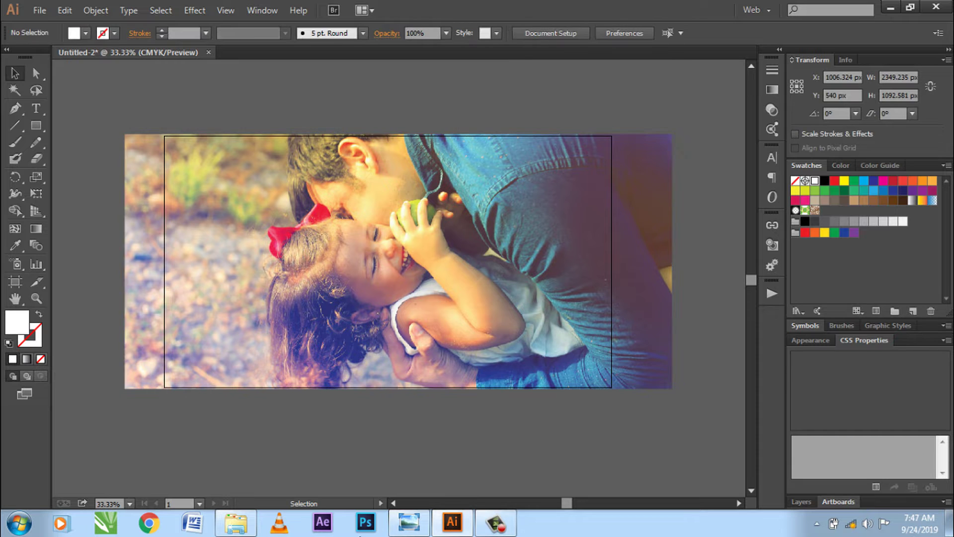
{"action": "left_click", "coordinate": [457, 177]}
{"action": "left_click", "coordinate": [450, 130]}
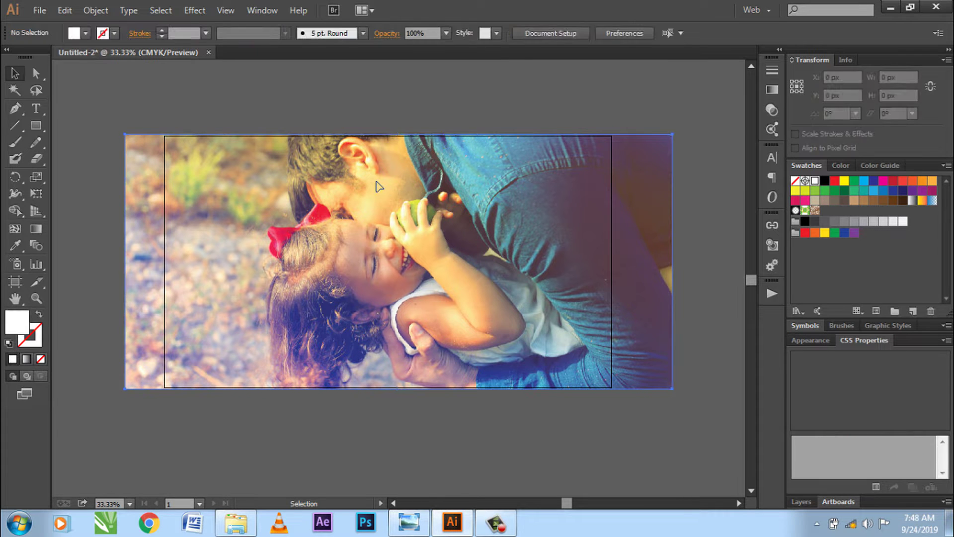
{"action": "left_click", "coordinate": [378, 185]}
{"action": "right_click", "coordinate": [376, 182]}
{"action": "left_click", "coordinate": [356, 100]}
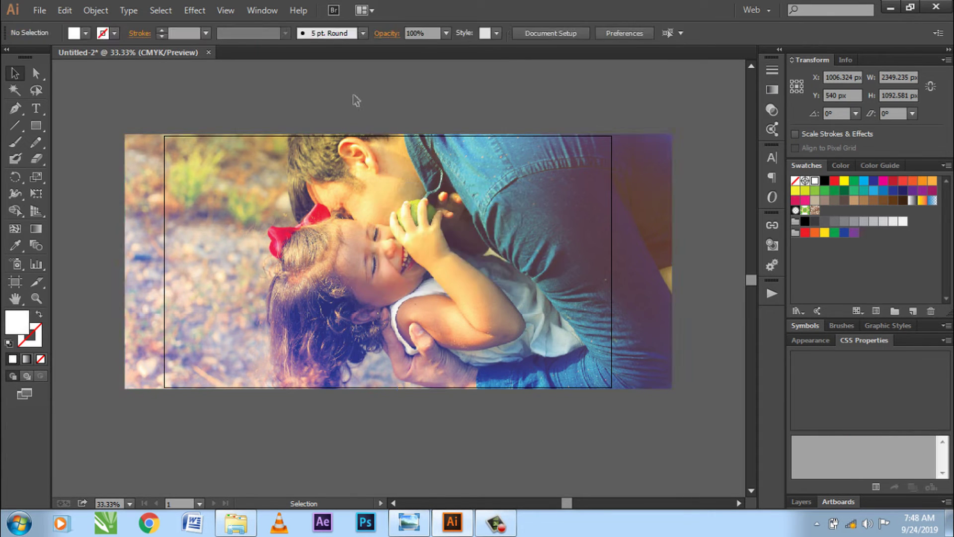
{"action": "left_click", "coordinate": [404, 201]}
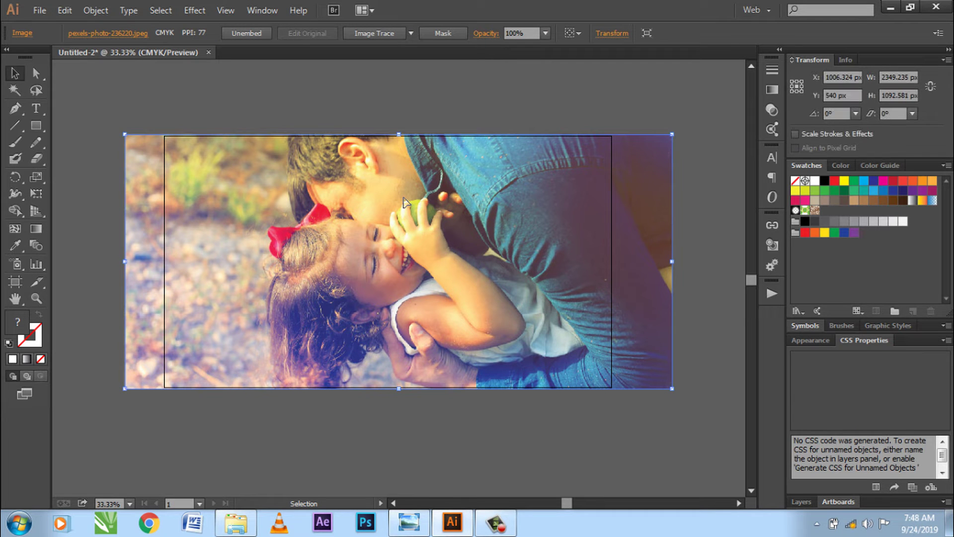
{"action": "left_click", "coordinate": [349, 83]}
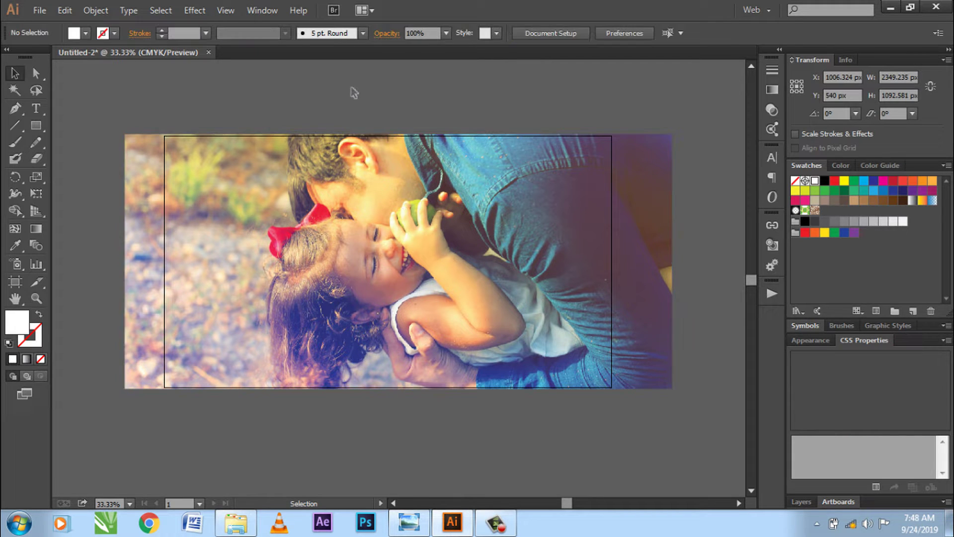
{"action": "left_click", "coordinate": [362, 231]}
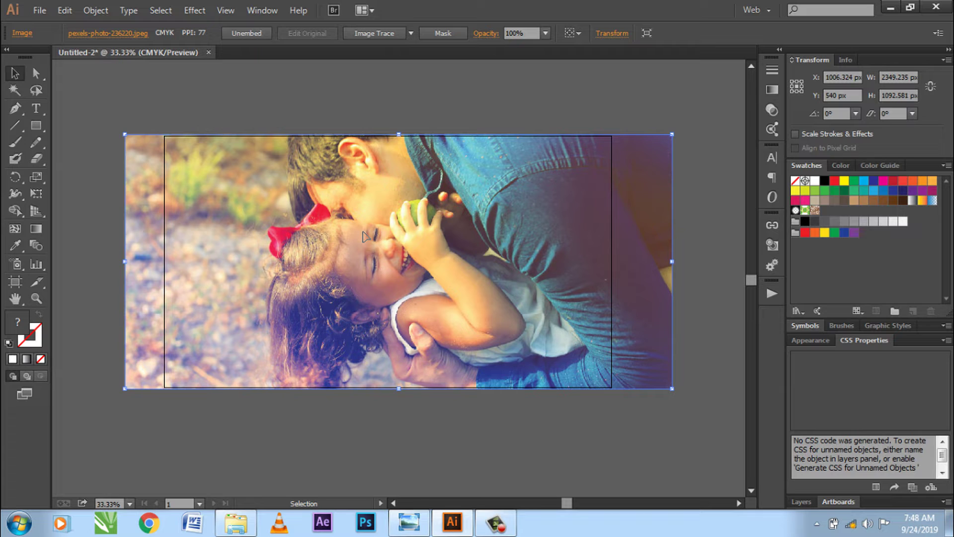
{"action": "key", "text": "a"}
{"action": "key", "text": "ctrl+shift+a"}
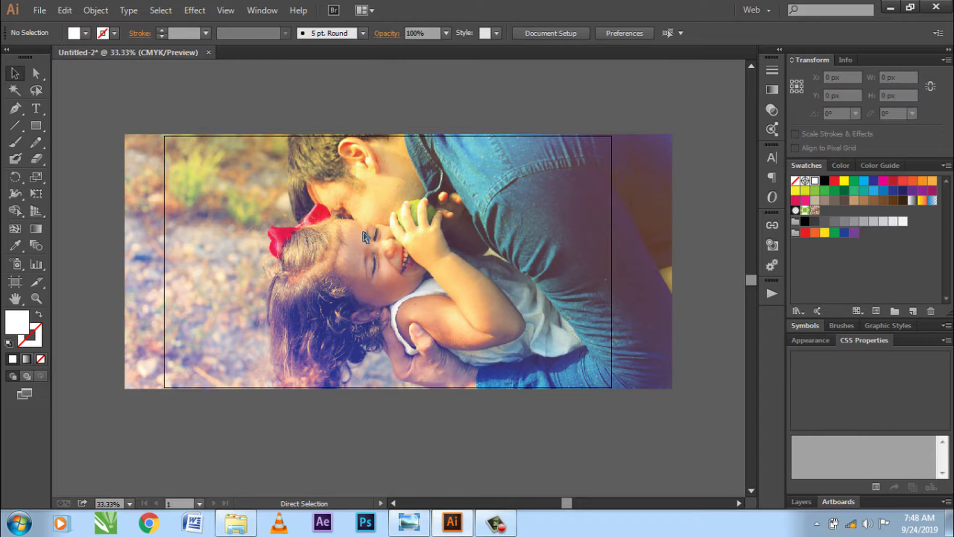
{"action": "key", "text": "v"}
- Open the Layers panel and expand Layer 1 to show its single <Image>
{"action": "left_click", "coordinate": [259, 10]}
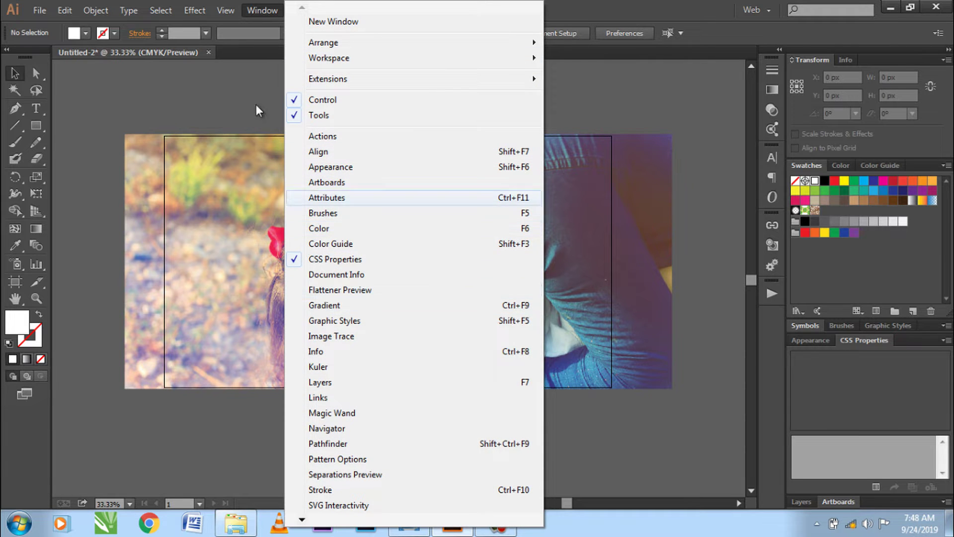
{"action": "left_click", "coordinate": [262, 9]}
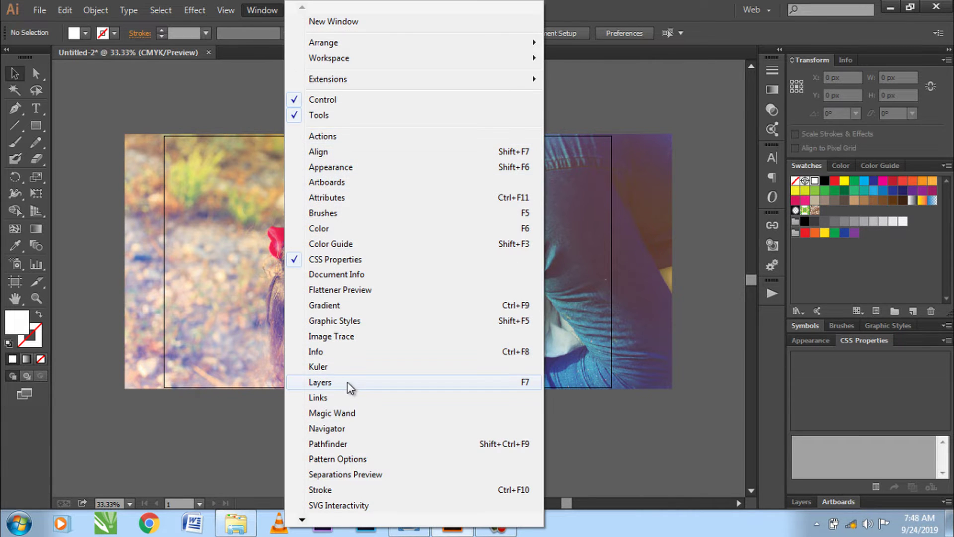
{"action": "left_click", "coordinate": [347, 385]}
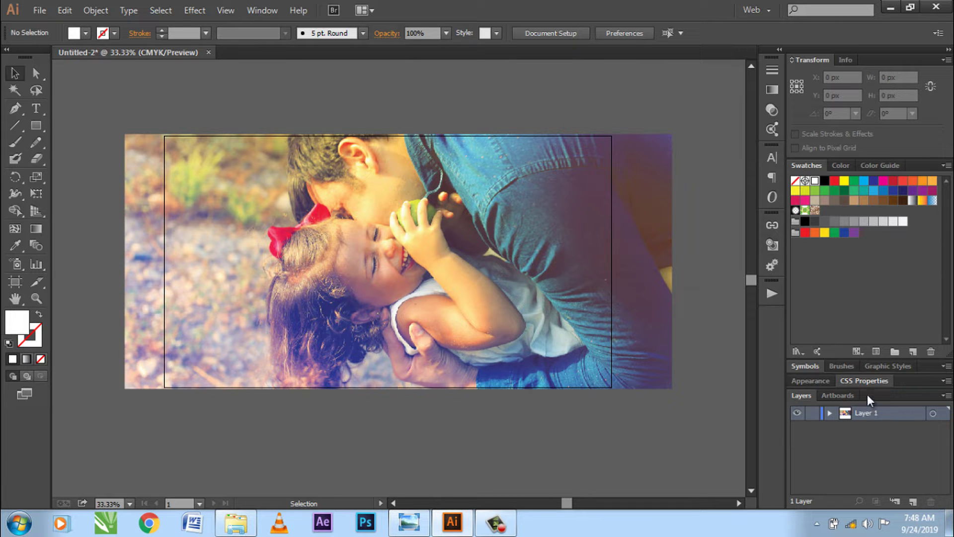
{"action": "left_click", "coordinate": [488, 209]}
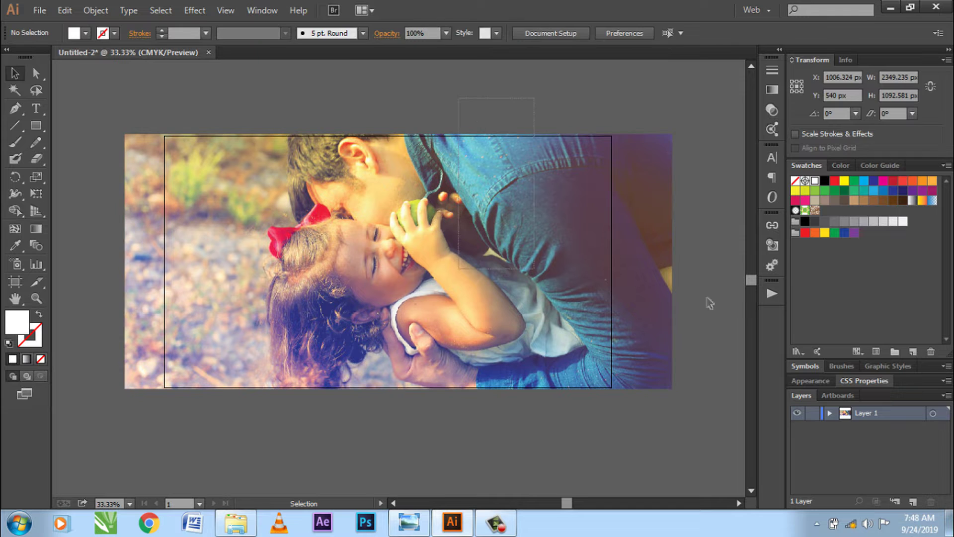
{"action": "left_click", "coordinate": [830, 412]}
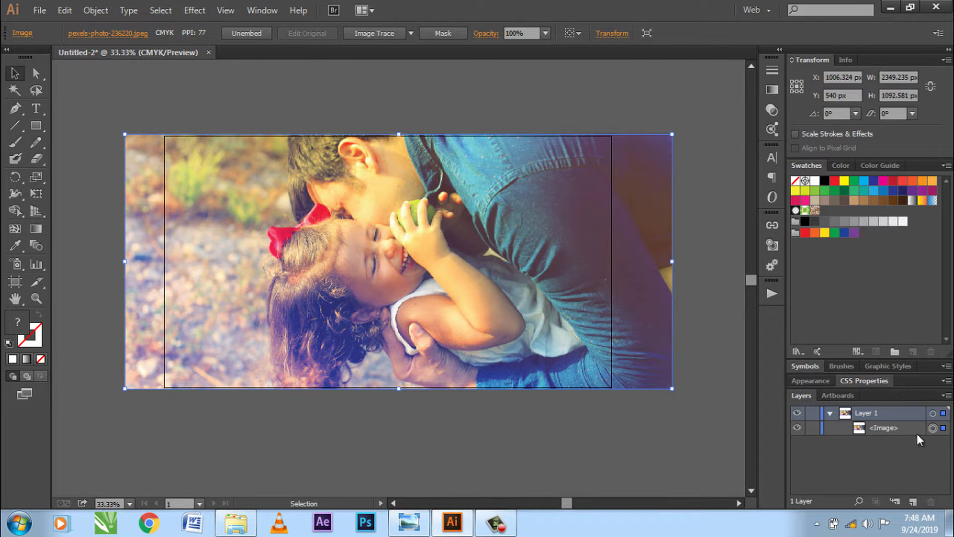
- Draw a 152.738 × 1080 px white rectangle strip along the artboard's left edge
{"action": "left_click", "coordinate": [829, 413]}
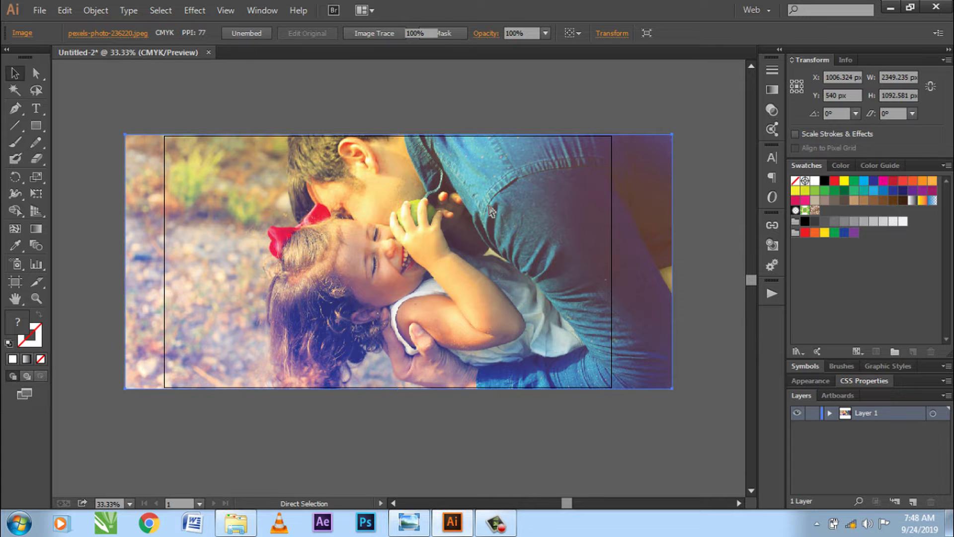
{"action": "key", "text": "ctrl+shift+a"}
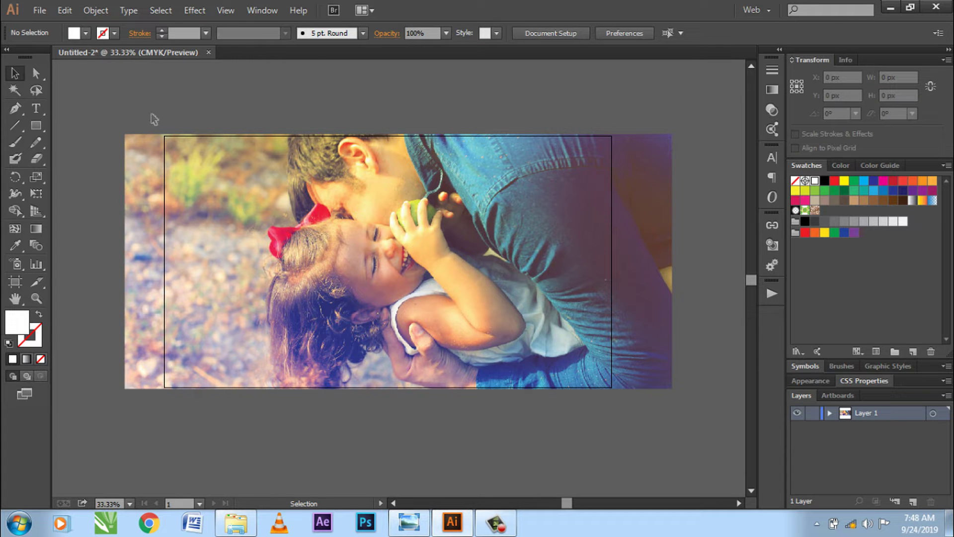
{"action": "left_click_drag", "start_coordinate": [32, 124], "coordinate": [98, 128]}
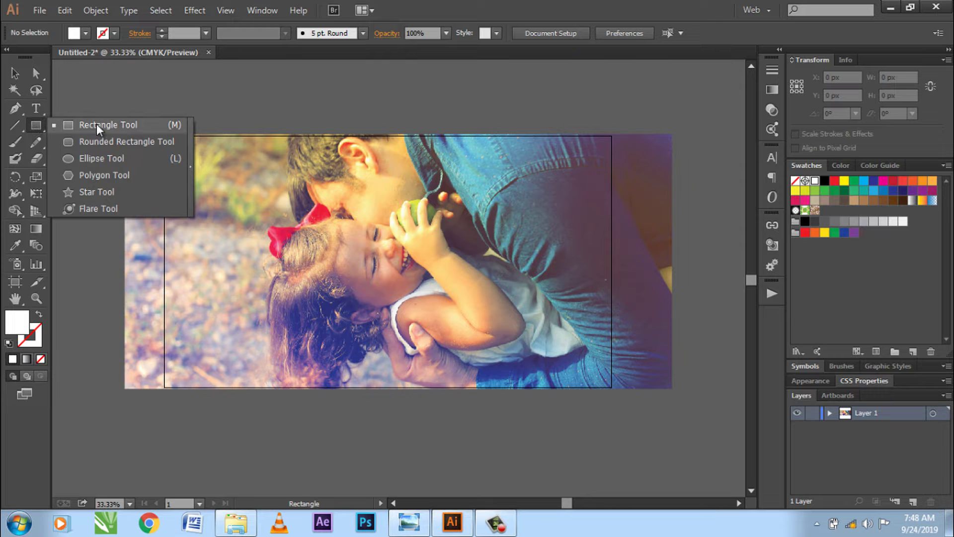
{"action": "left_click", "coordinate": [126, 124]}
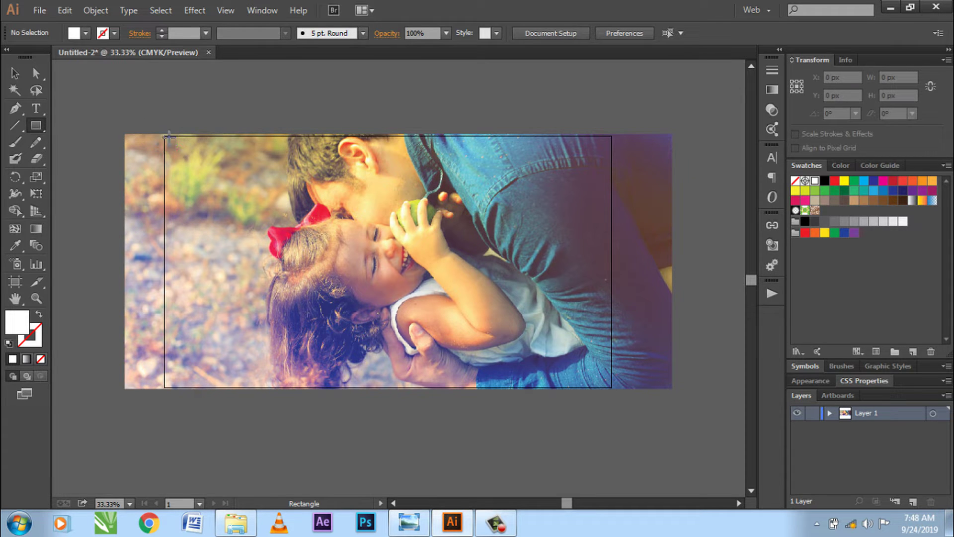
{"action": "left_click_drag", "start_coordinate": [166, 138], "coordinate": [201, 385]}
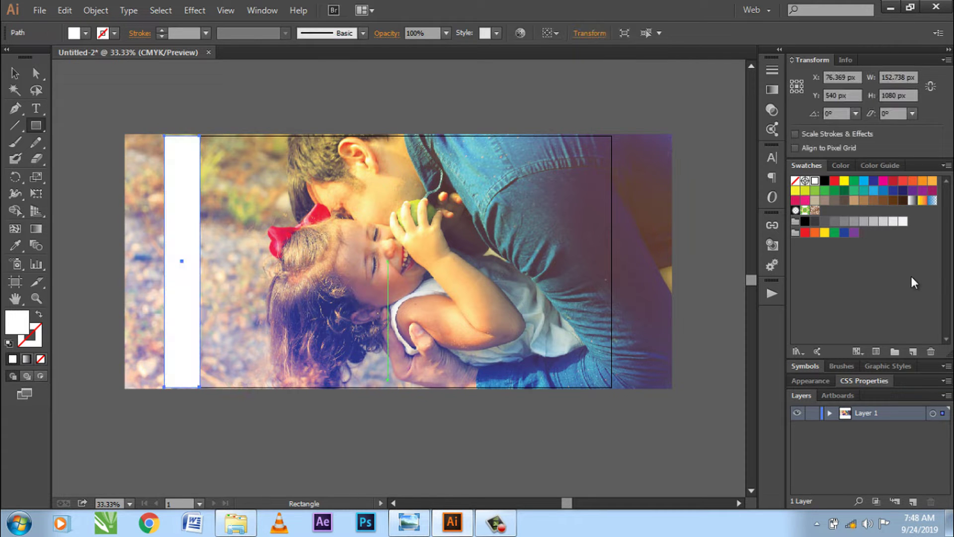
{"action": "left_click", "coordinate": [14, 74]}
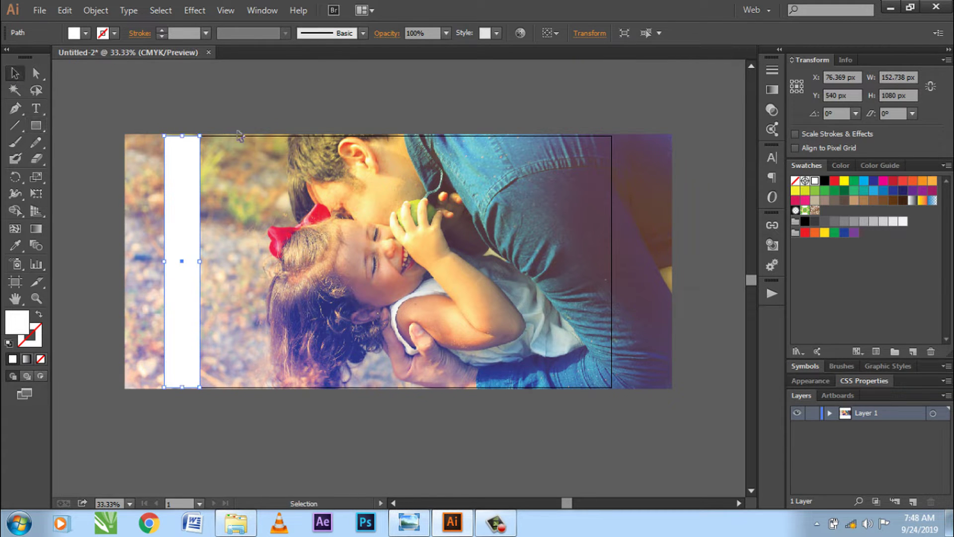
- Reselect the strip and glance at the finished design preview for reference
{"action": "left_click", "coordinate": [213, 149]}
{"action": "left_click", "coordinate": [192, 166]}
{"action": "left_click", "coordinate": [406, 524]}
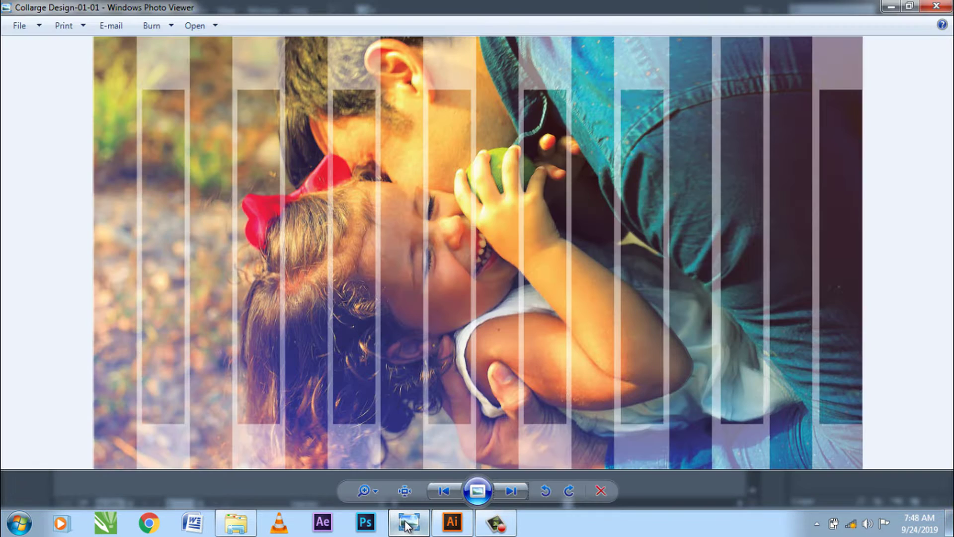
{"action": "left_click", "coordinate": [406, 524]}
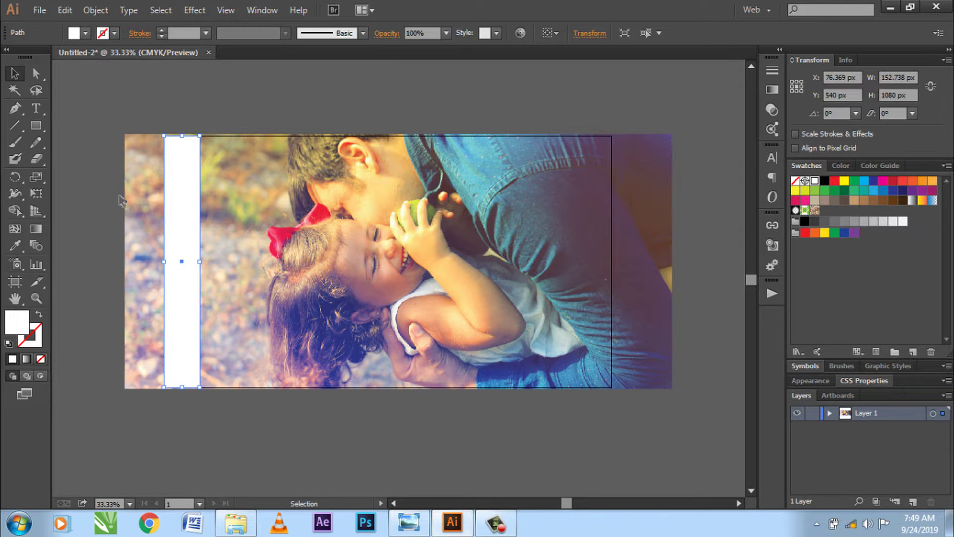
- Select the white strip on the artboard
{"action": "left_click", "coordinate": [299, 118]}
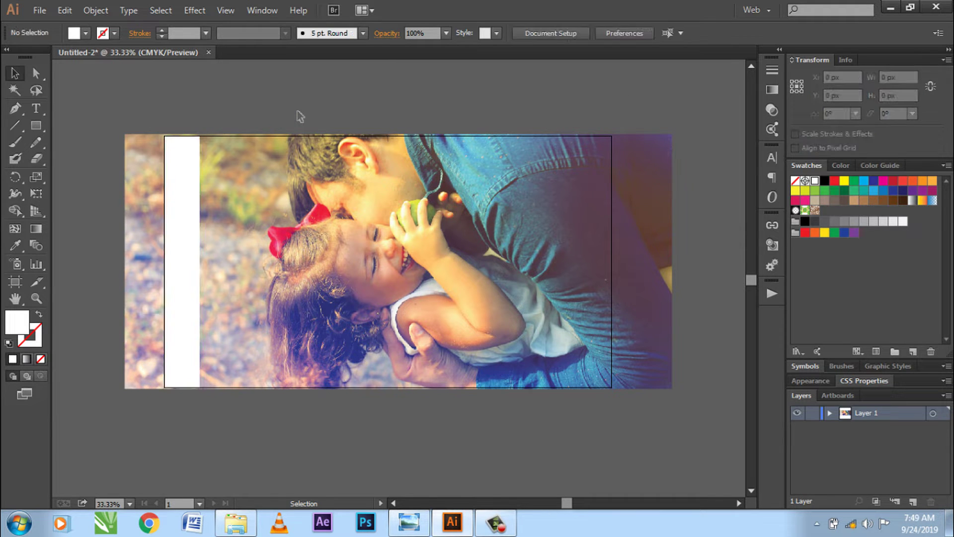
{"action": "left_click", "coordinate": [496, 522]}
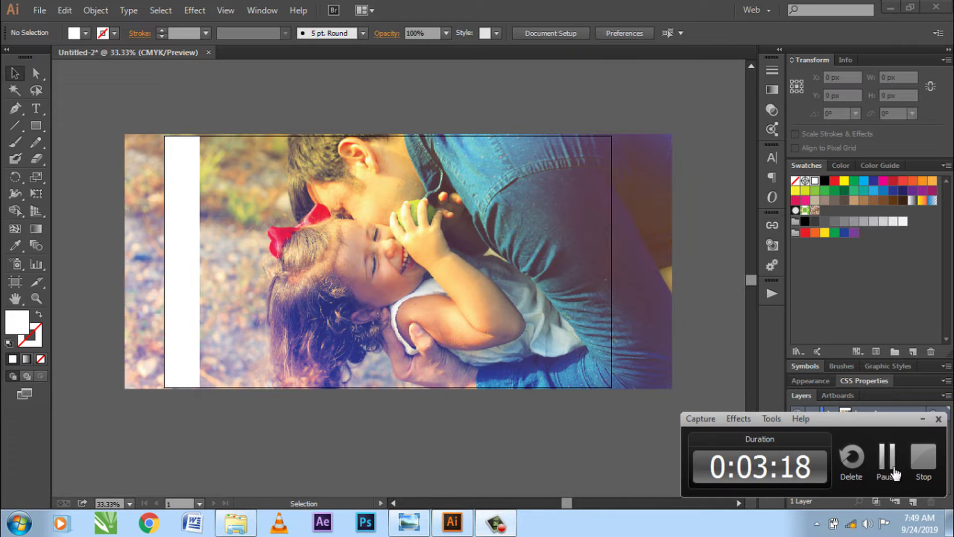
{"action": "left_click", "coordinate": [889, 455]}
{"action": "left_click", "coordinate": [175, 194]}
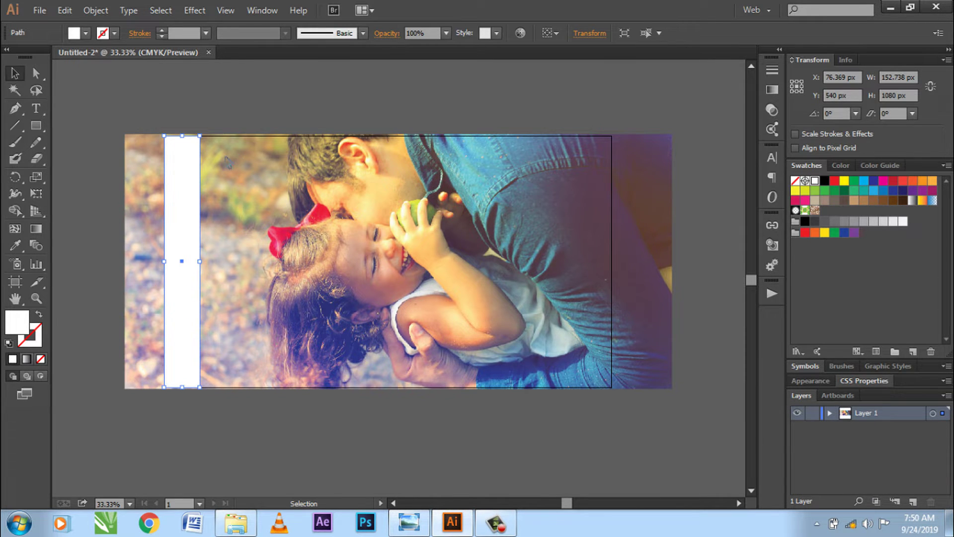
{"action": "left_click", "coordinate": [229, 107]}
{"action": "left_click", "coordinate": [187, 160]}
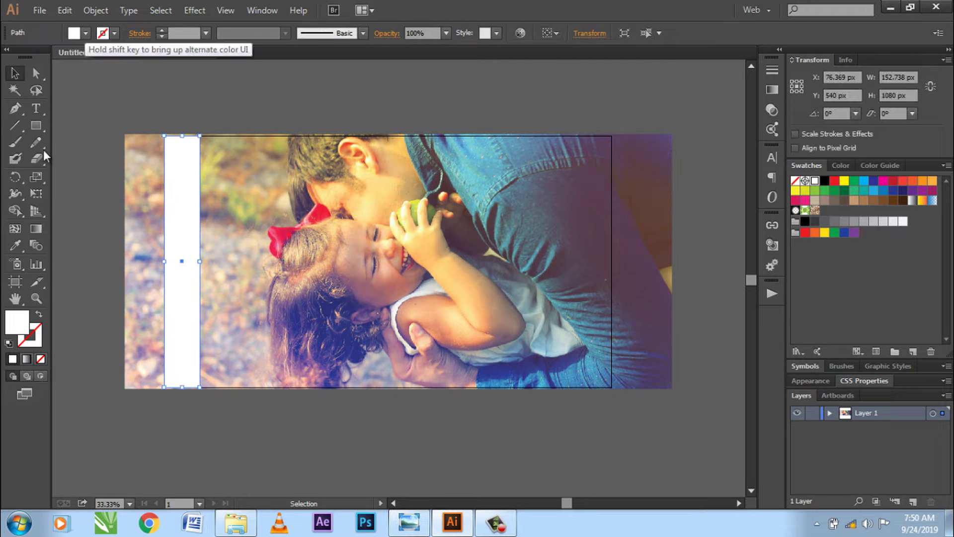
{"action": "left_click", "coordinate": [214, 106]}
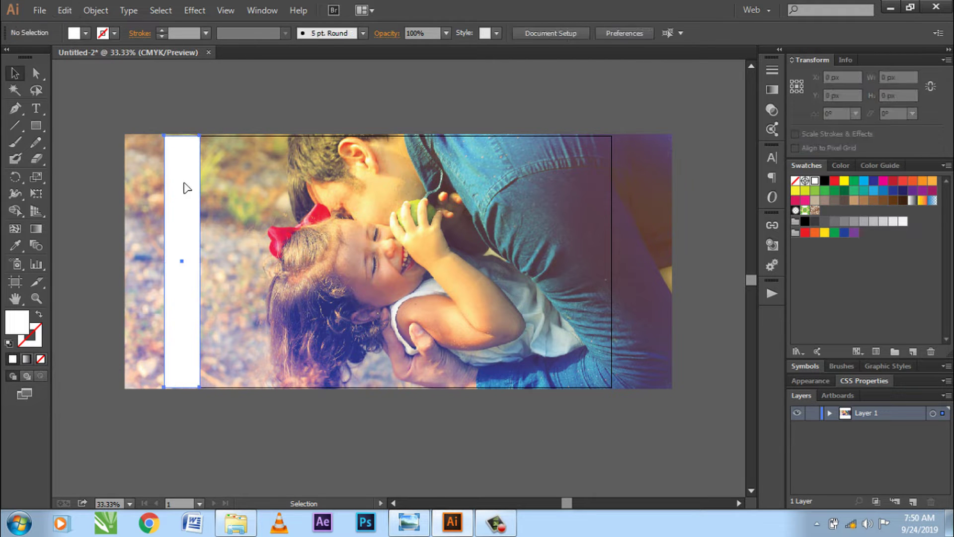
{"action": "left_click", "coordinate": [191, 193]}
- Copy the strip and Paste in Front over the original
{"action": "left_click", "coordinate": [65, 10]}
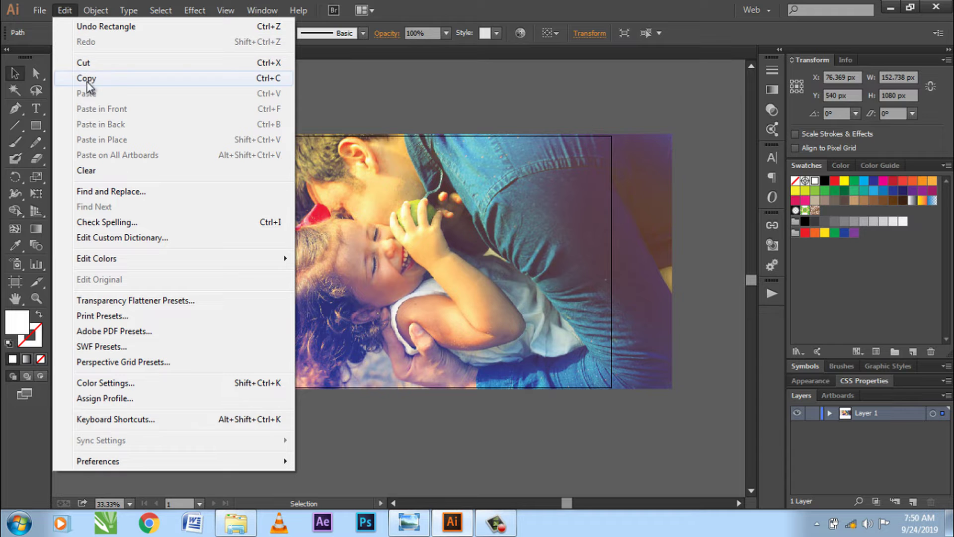
{"action": "left_click", "coordinate": [111, 79]}
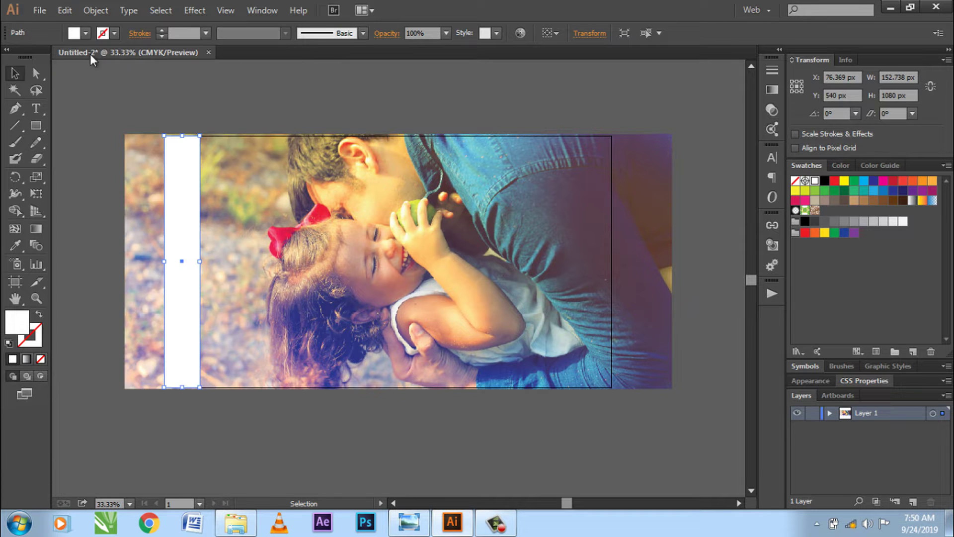
{"action": "left_click", "coordinate": [64, 10]}
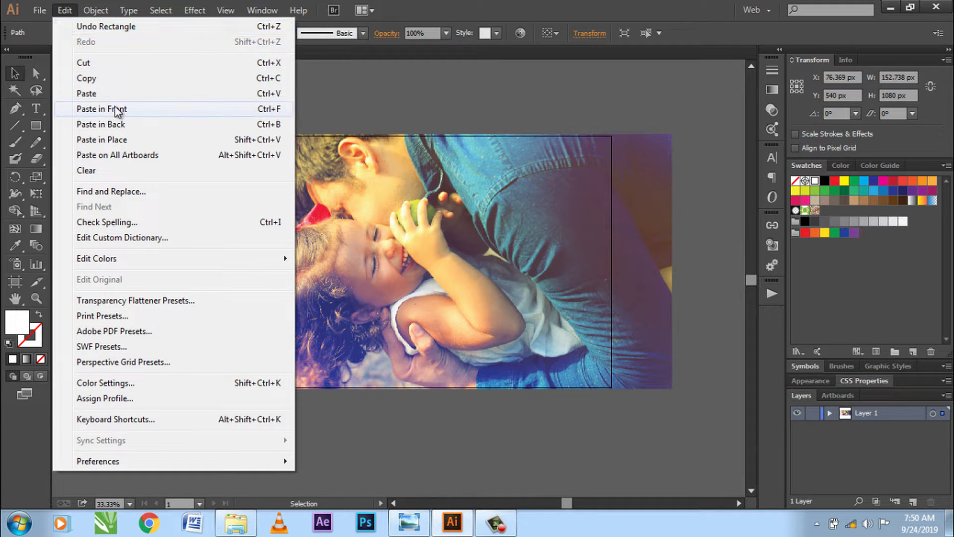
{"action": "left_click", "coordinate": [166, 109]}
- Move the duplicate just right of the original with a narrow gap, then select it
{"action": "left_click_drag", "start_coordinate": [297, 164], "coordinate": [297, 164]}
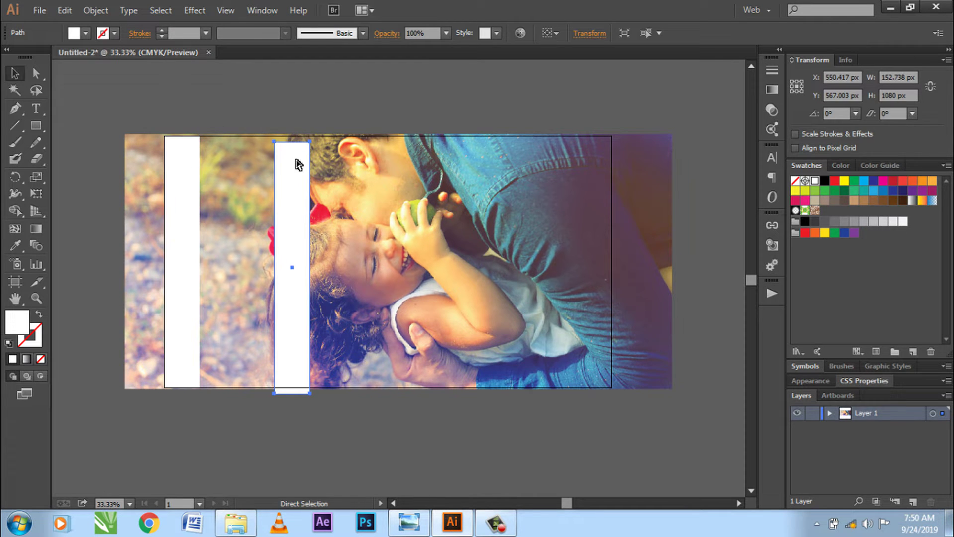
{"action": "key", "text": "ctrl+z"}
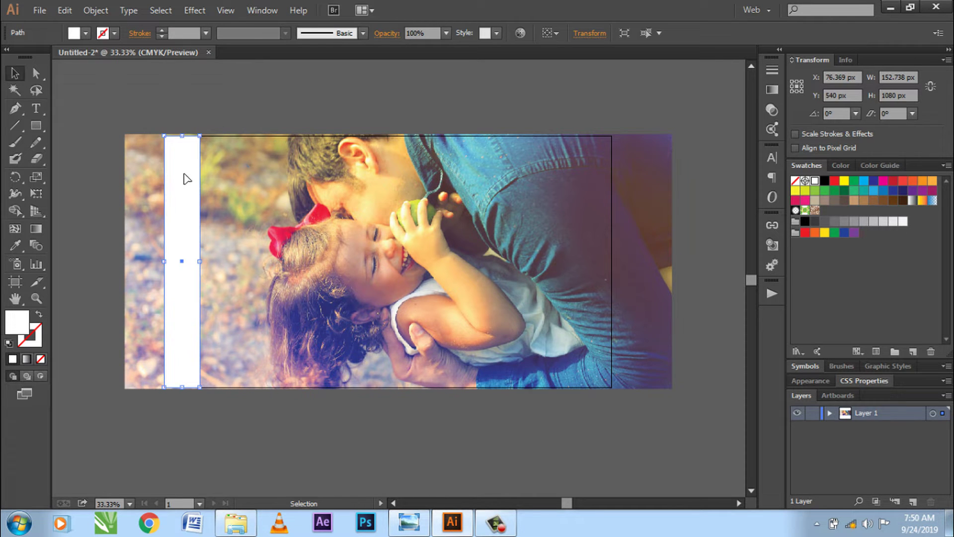
{"action": "mouse_move", "coordinate": [185, 179]}
{"action": "left_mouse_down"}
{"action": "mouse_move", "coordinate": [233, 177]}
{"action": "mouse_move", "coordinate": [230, 185]}
{"action": "left_mouse_up"}
{"action": "key", "text": "ctrl+z"}
{"action": "left_click", "coordinate": [331, 122]}
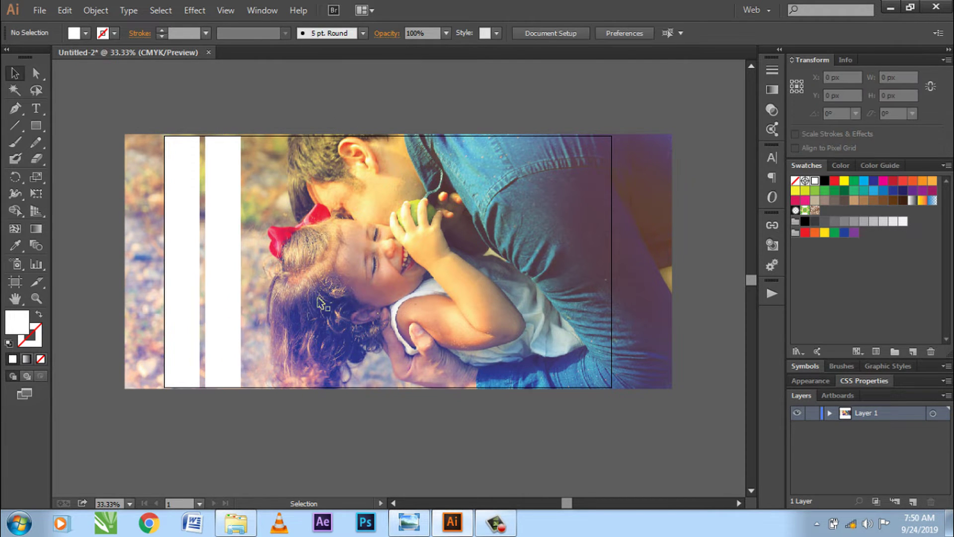
{"action": "left_click", "coordinate": [238, 199]}
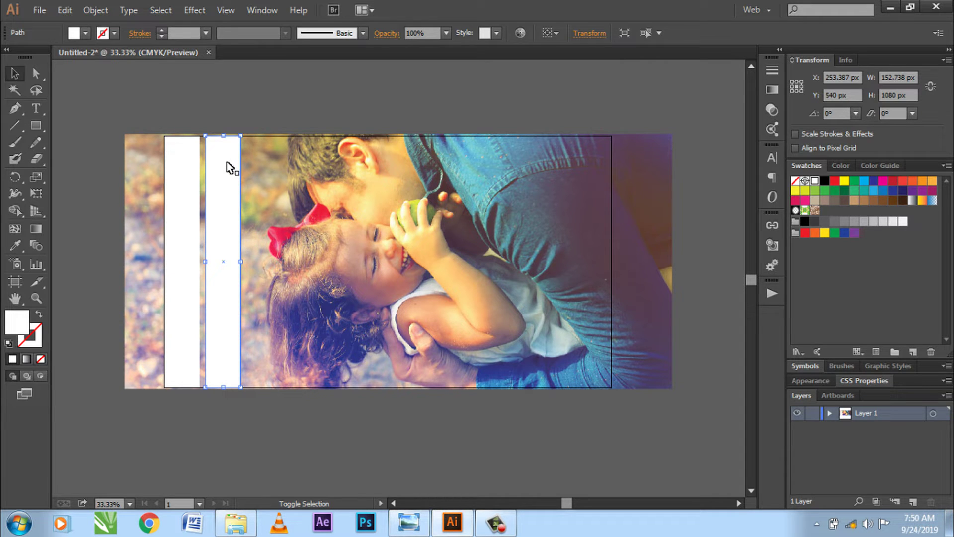
- Alt-drag a copy of the strip one strip-width right with an equal gap
{"action": "left_click", "coordinate": [228, 166], "text": "shift"}
{"action": "left_click", "coordinate": [224, 162], "text": "shift"}
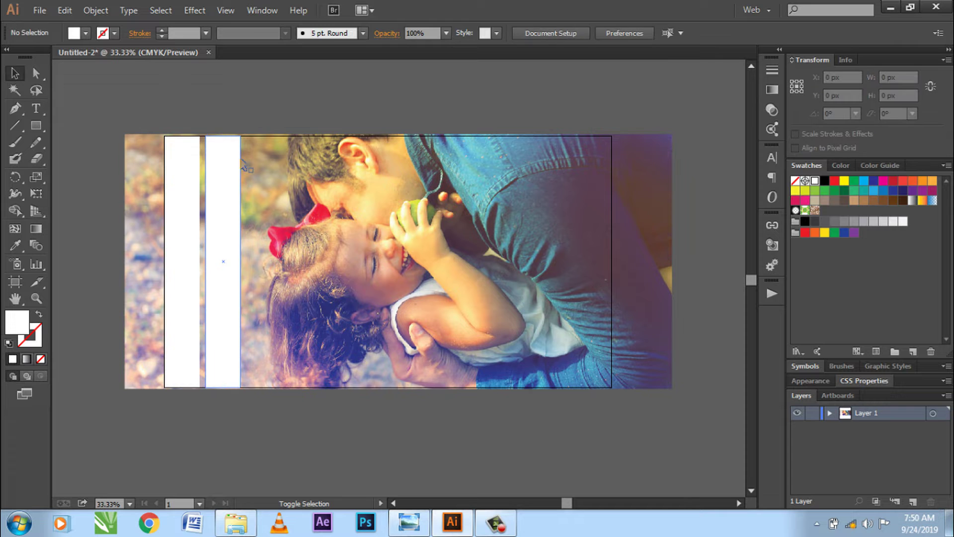
{"action": "left_click_drag", "start_coordinate": [236, 171], "coordinate": [276, 171]}
{"action": "key", "text": "ctrl+z"}
{"action": "left_click", "coordinate": [333, 122]}
{"action": "left_click", "coordinate": [226, 160]}
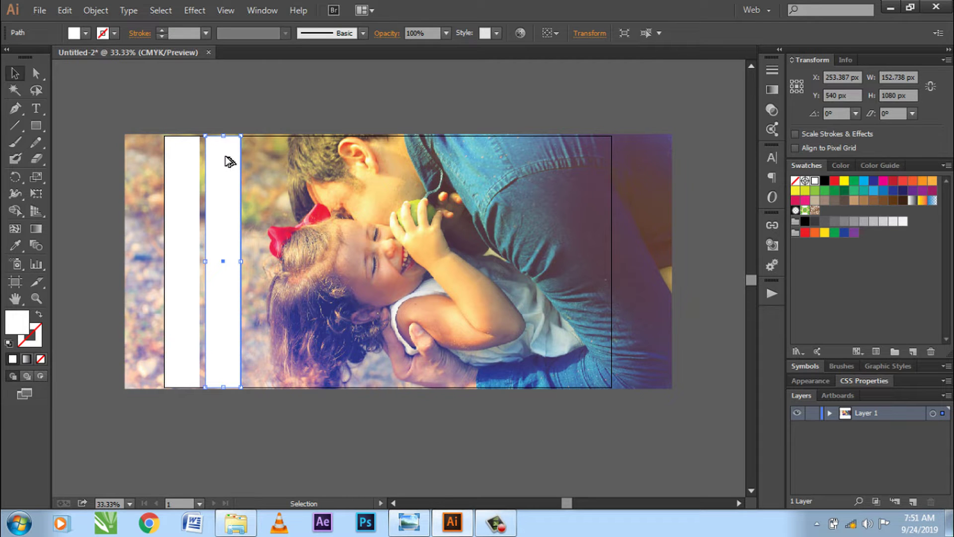
{"action": "left_click_drag", "start_coordinate": [220, 157], "coordinate": [263, 163]}
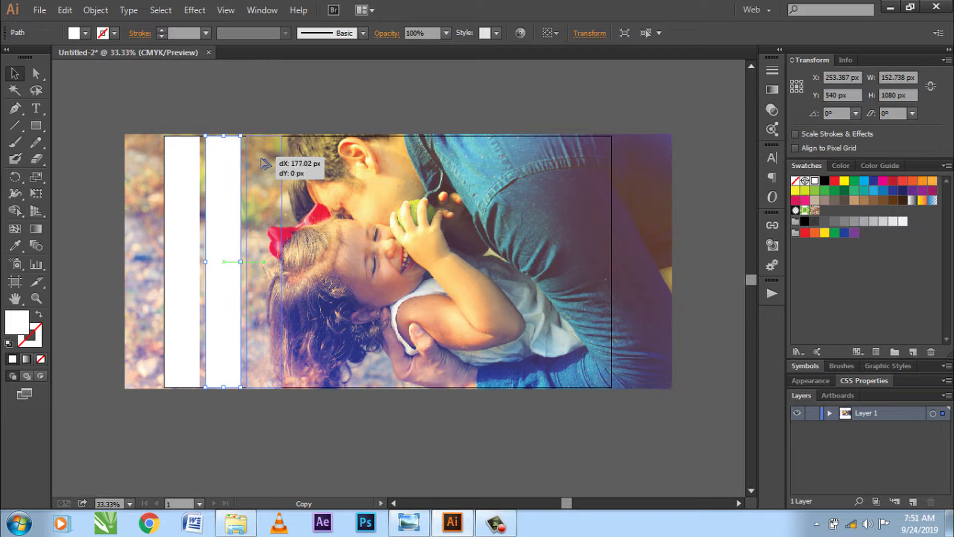
{"action": "left_click_drag", "start_coordinate": [266, 164], "coordinate": [267, 162]}
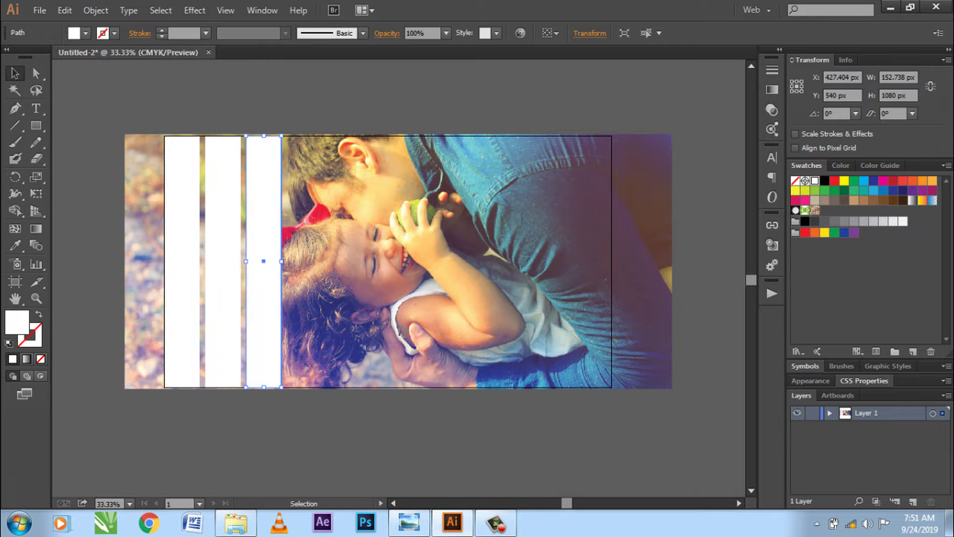
- Repeat the copy with Ctrl+D until eleven evenly spaced strips span the artboard
{"action": "key", "text": "a"}
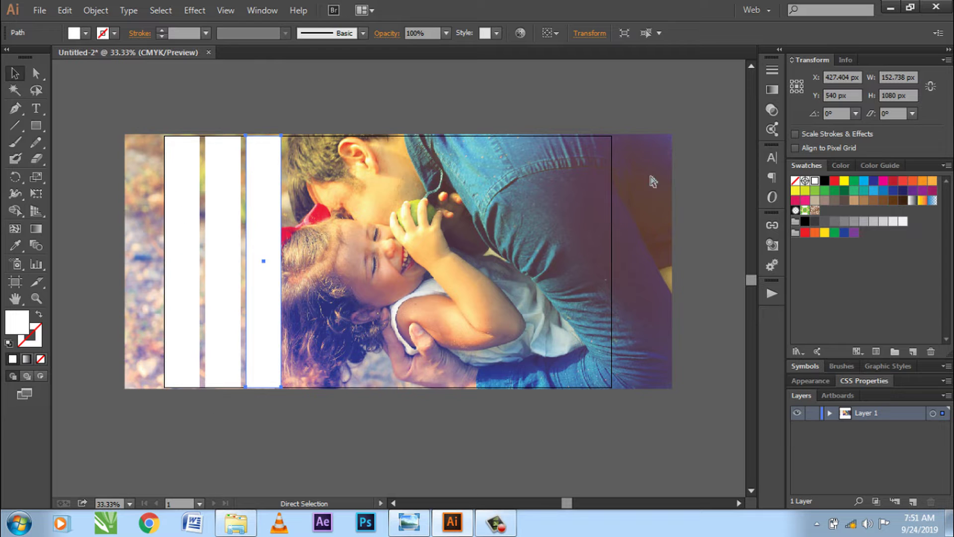
{"action": "key", "text": "ctrl+d"}
{"action": "key", "text": "ctrl+d"}
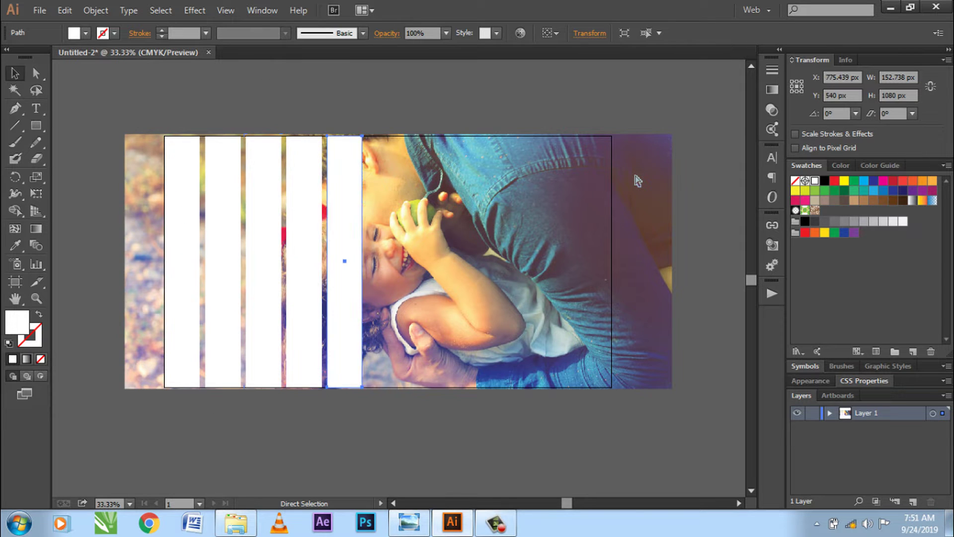
{"action": "key", "text": "ctrl+d"}
{"action": "key", "text": "ctrl+d"}
{"action": "key", "text": "ctrl+d"}
{"action": "key", "text": "ctrl+d"}
{"action": "key", "text": "ctrl+d"}
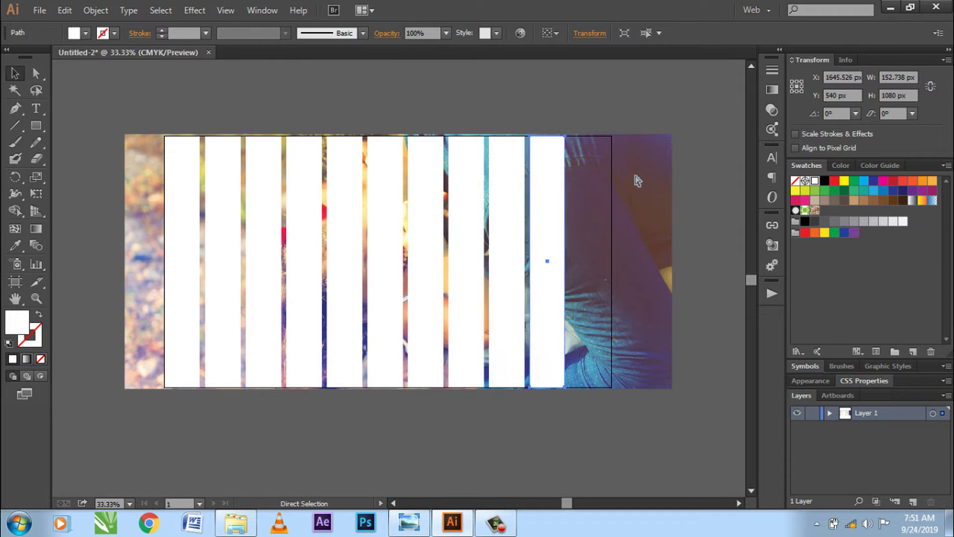
{"action": "key", "text": "ctrl+d"}
{"action": "key", "text": "v"}
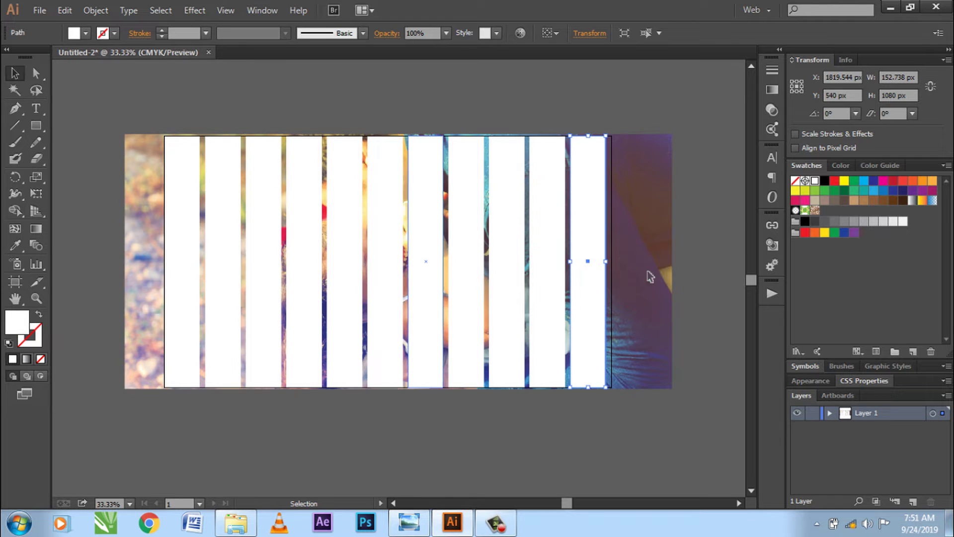
{"action": "left_click", "coordinate": [492, 117]}
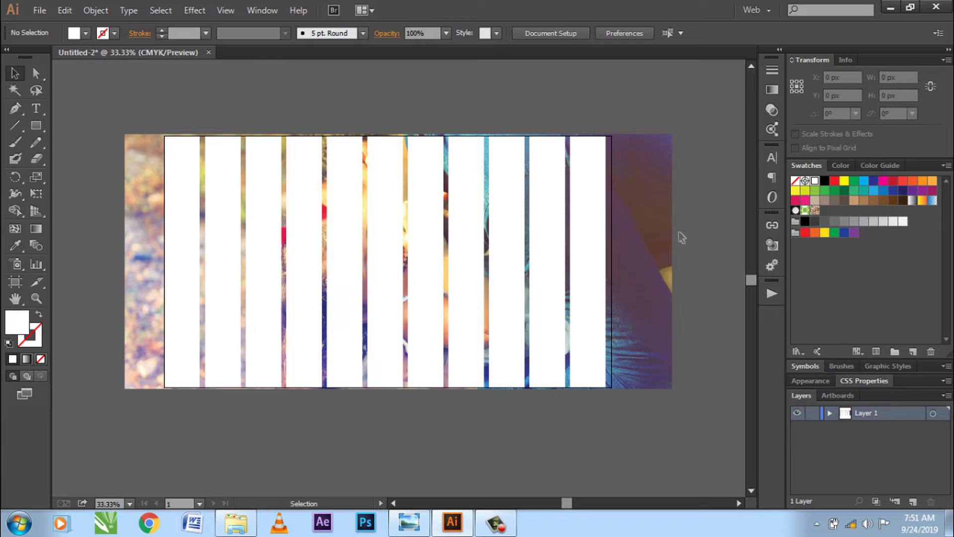
{"action": "left_click_drag", "start_coordinate": [697, 251], "coordinate": [673, 240]}
{"action": "key", "text": "a"}
{"action": "left_click", "coordinate": [631, 256]}
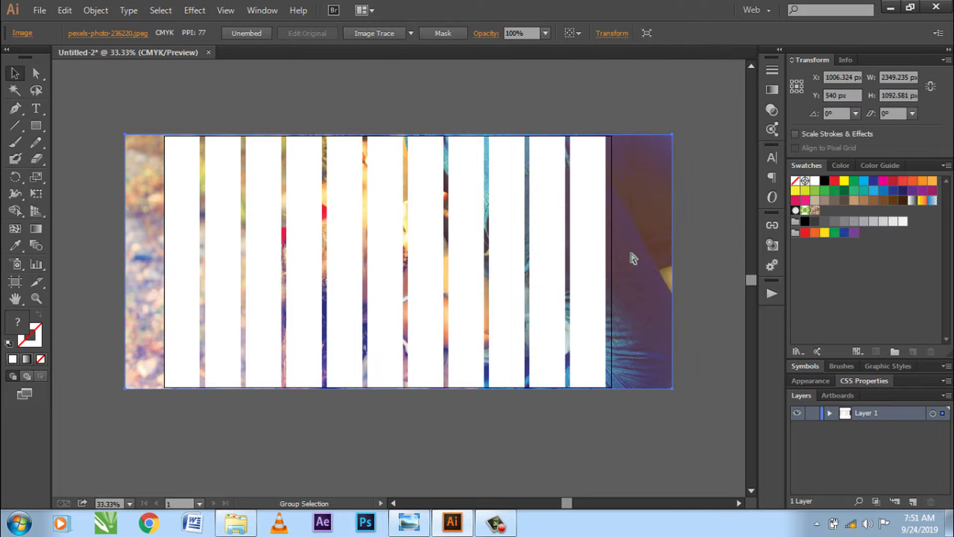
{"action": "left_click", "coordinate": [428, 81]}
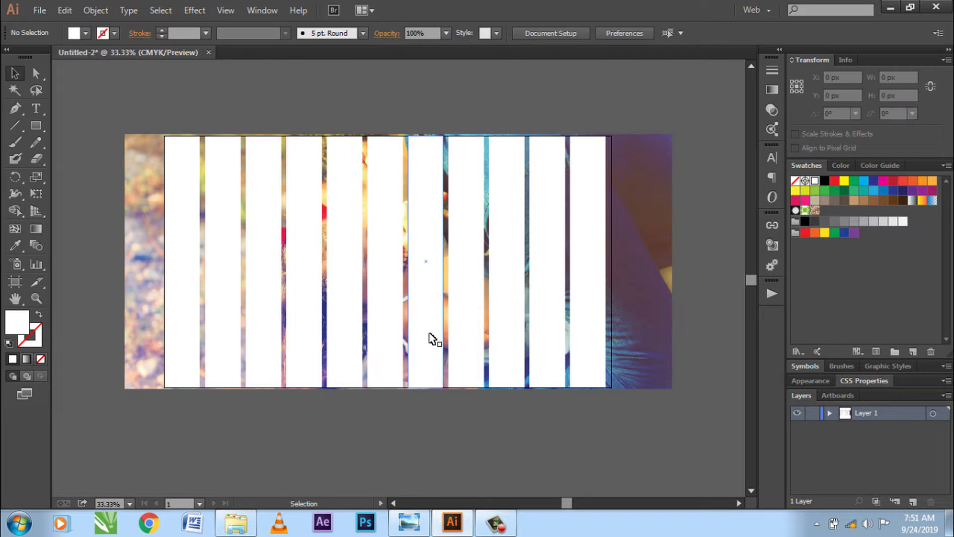
{"action": "key", "text": "ctrl+minus"}
{"action": "left_click", "coordinate": [379, 273]}
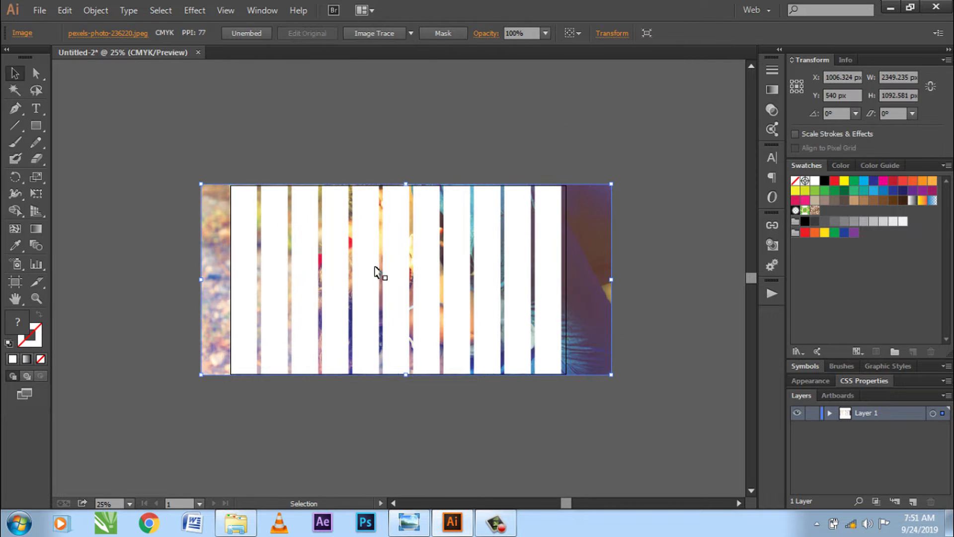
{"action": "left_click", "coordinate": [418, 120]}
{"action": "left_click", "coordinate": [597, 222]}
{"action": "left_click", "coordinate": [403, 140]}
{"action": "scroll", "coordinate": [329, 209], "scroll_direction": "up", "scroll_amount": 1}
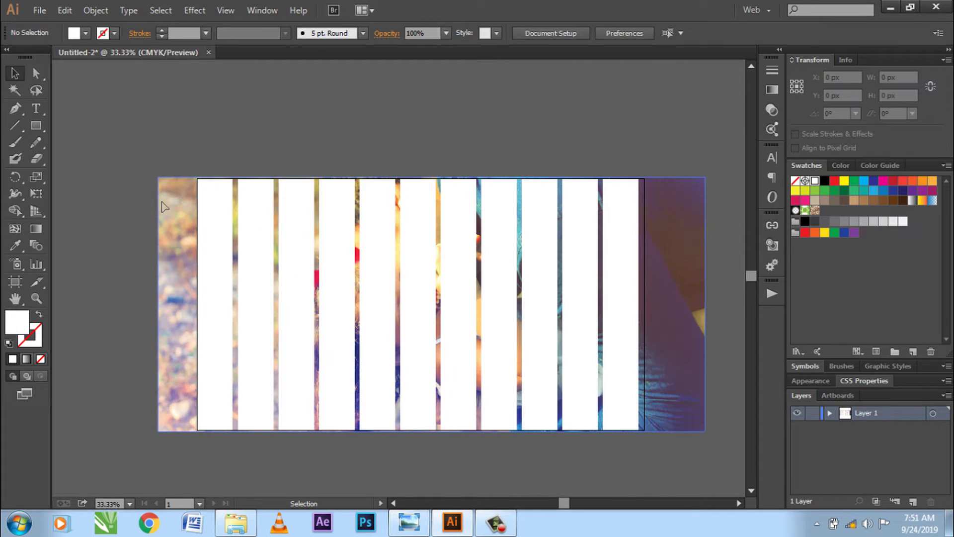
{"action": "left_click", "coordinate": [213, 206]}
{"action": "left_click", "coordinate": [198, 140]}
{"action": "left_click", "coordinate": [172, 214]}
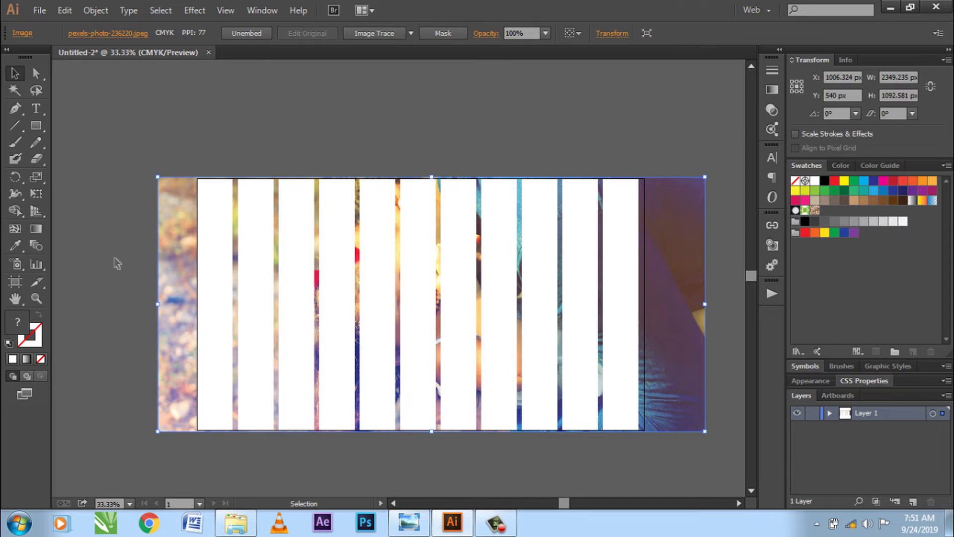
{"action": "left_click", "coordinate": [182, 155]}
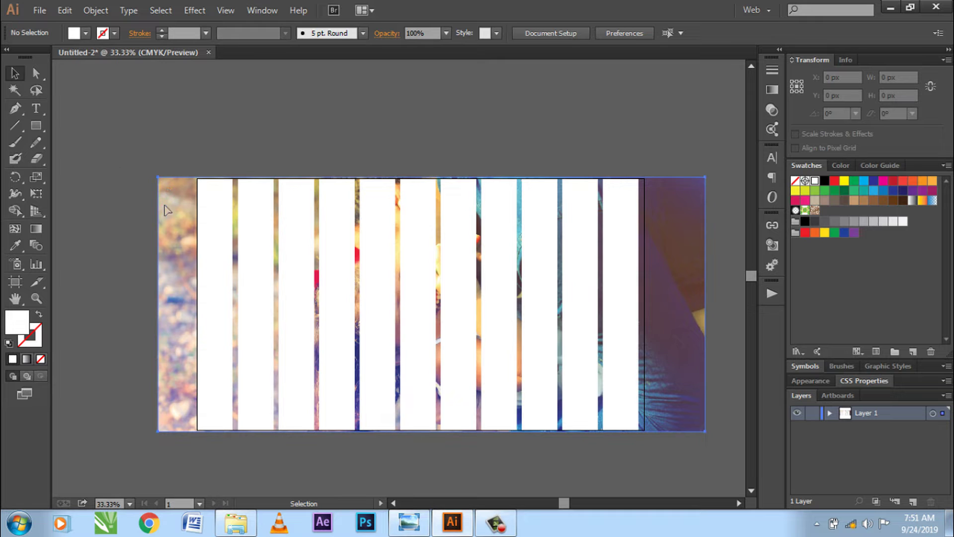
{"action": "left_click", "coordinate": [169, 207]}
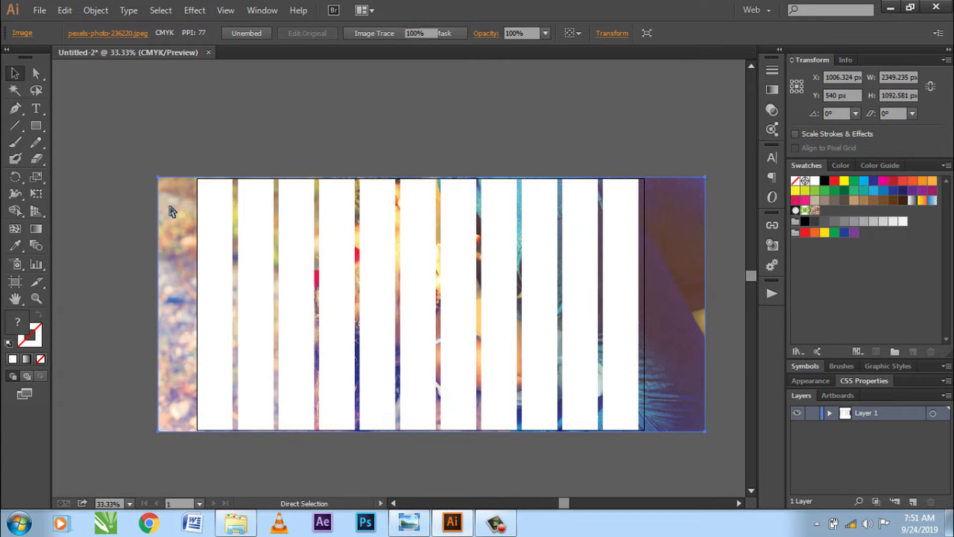
{"action": "key", "text": "ctrl+shift+a"}
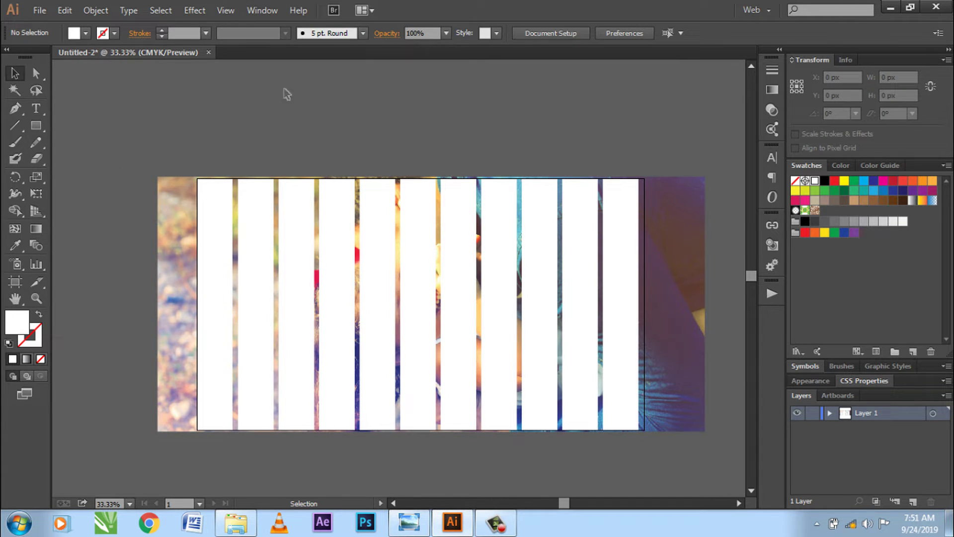
{"action": "key", "text": "a"}
{"action": "key", "text": "v"}
- Show the rulers and add two horizontal guides, one near the strips' top and one near their bottom
{"action": "key", "text": "ctrl+r"}
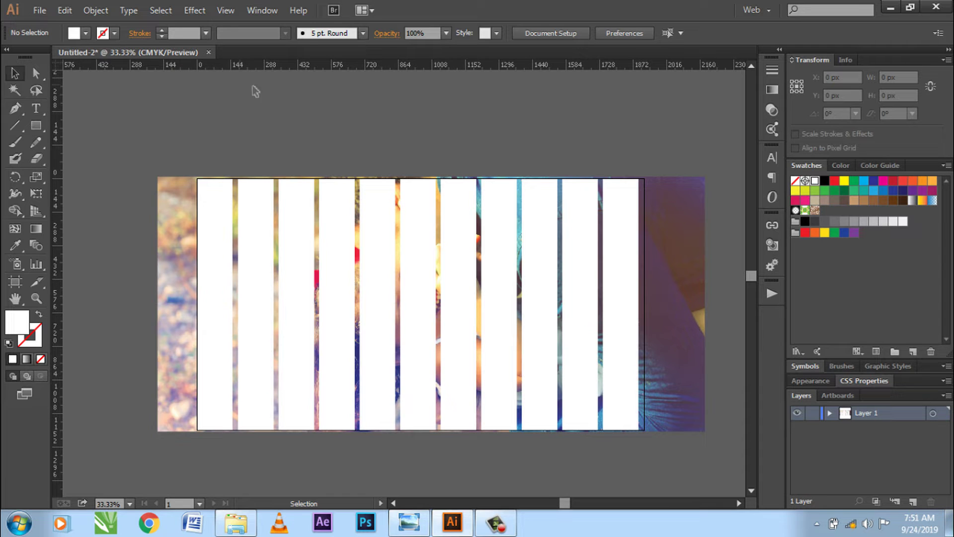
{"action": "left_click_drag", "start_coordinate": [321, 70], "coordinate": [320, 211]}
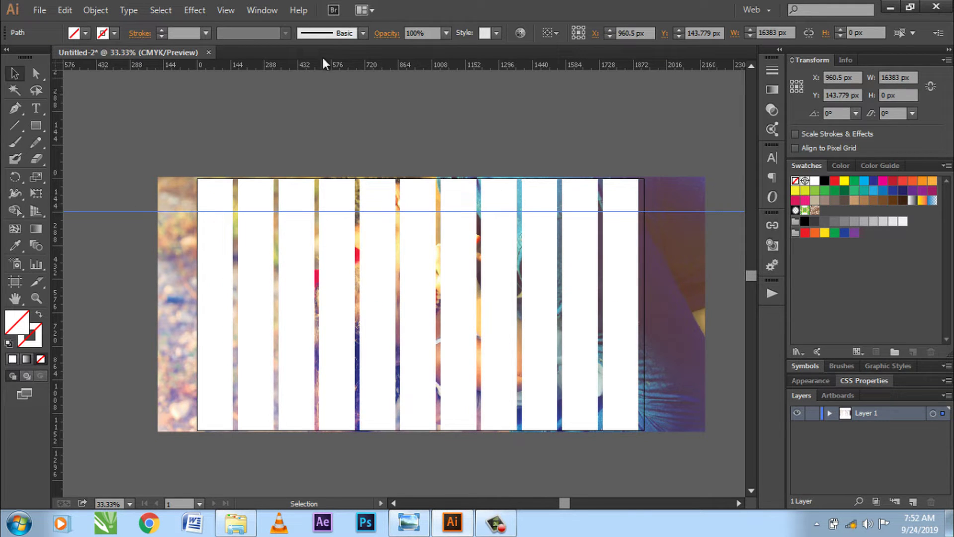
{"action": "mouse_move", "coordinate": [325, 70]}
{"action": "left_mouse_down"}
{"action": "mouse_move", "coordinate": [350, 407]}
{"action": "mouse_move", "coordinate": [347, 396]}
{"action": "left_mouse_up"}
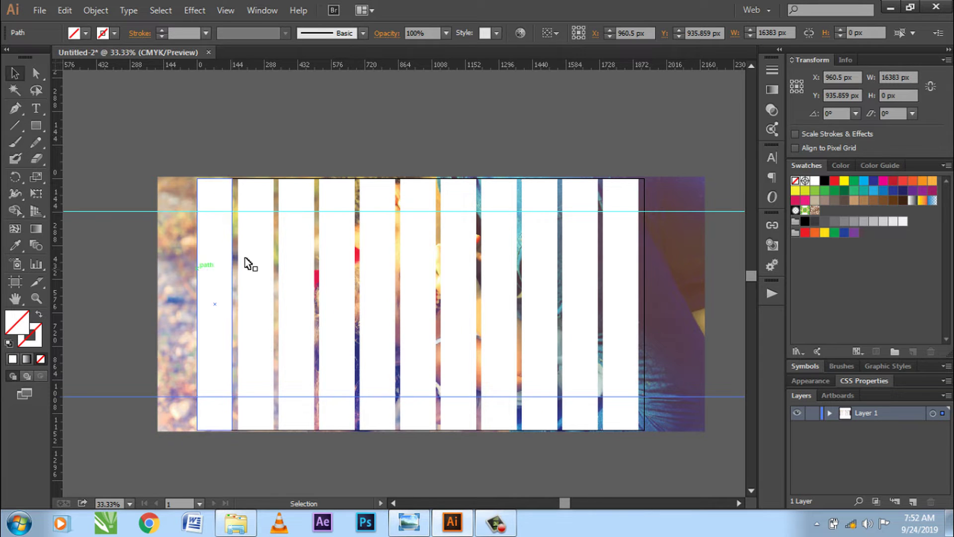
- Nudge the upper guide slightly higher and the lower guide slightly lower, with the second white strip selected
{"action": "left_click", "coordinate": [219, 203]}
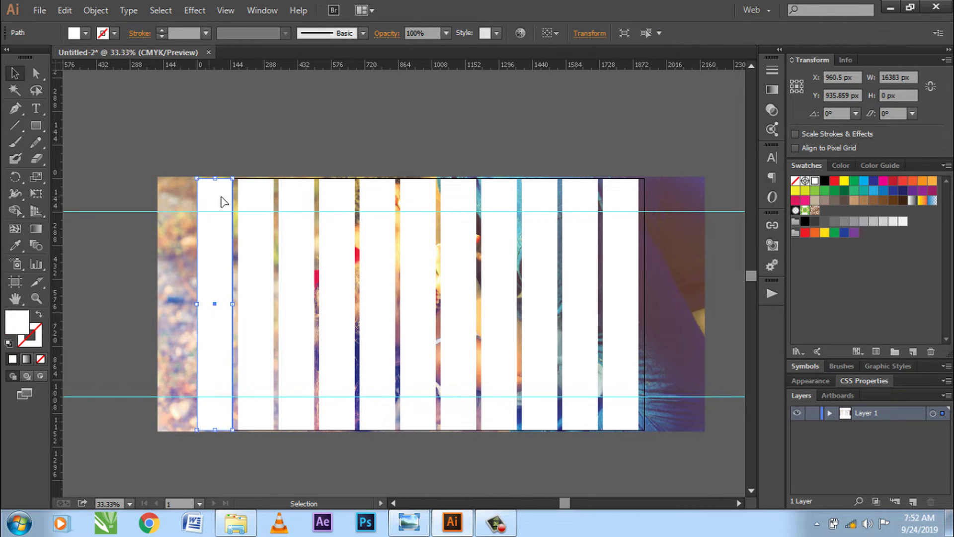
{"action": "left_click", "coordinate": [259, 202]}
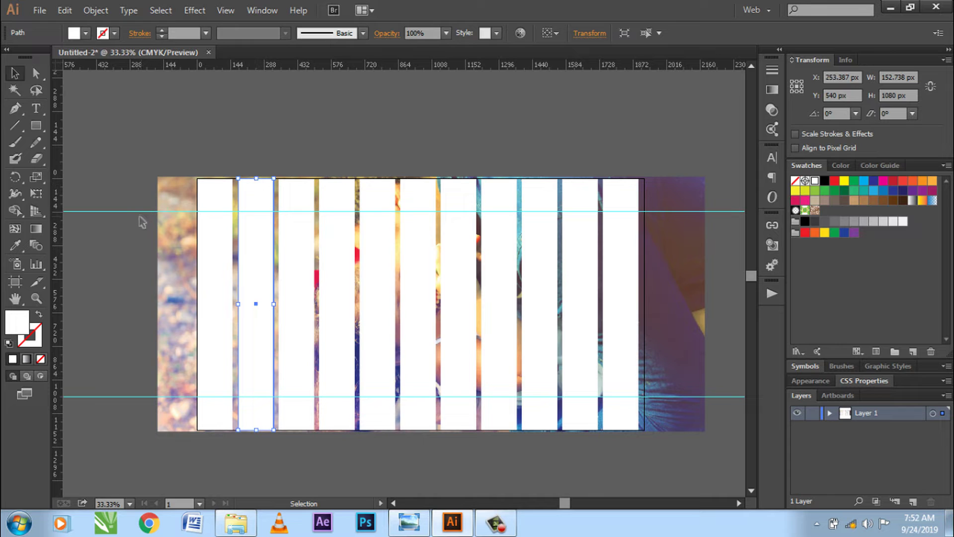
{"action": "left_click_drag", "start_coordinate": [137, 213], "coordinate": [144, 208]}
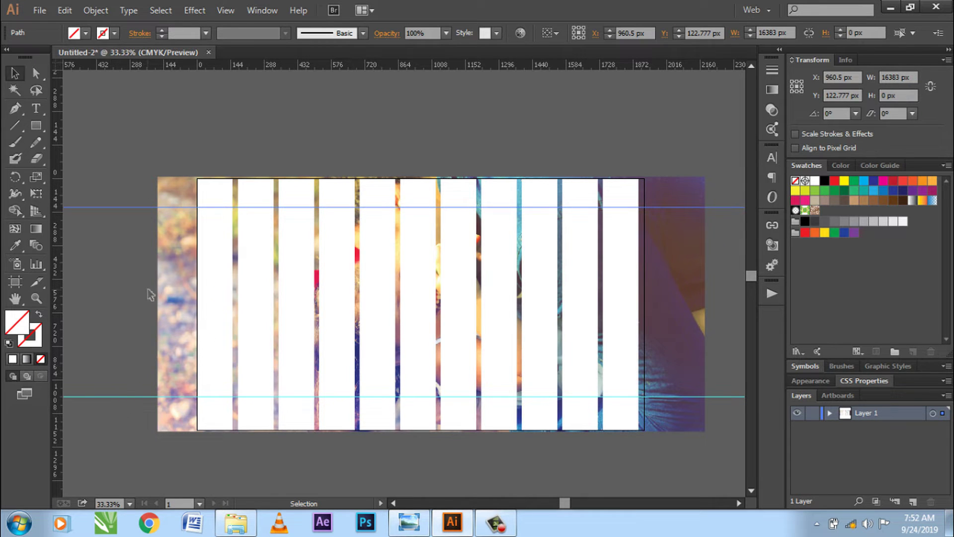
{"action": "key", "text": "ctrl+z"}
{"action": "left_click", "coordinate": [251, 195]}
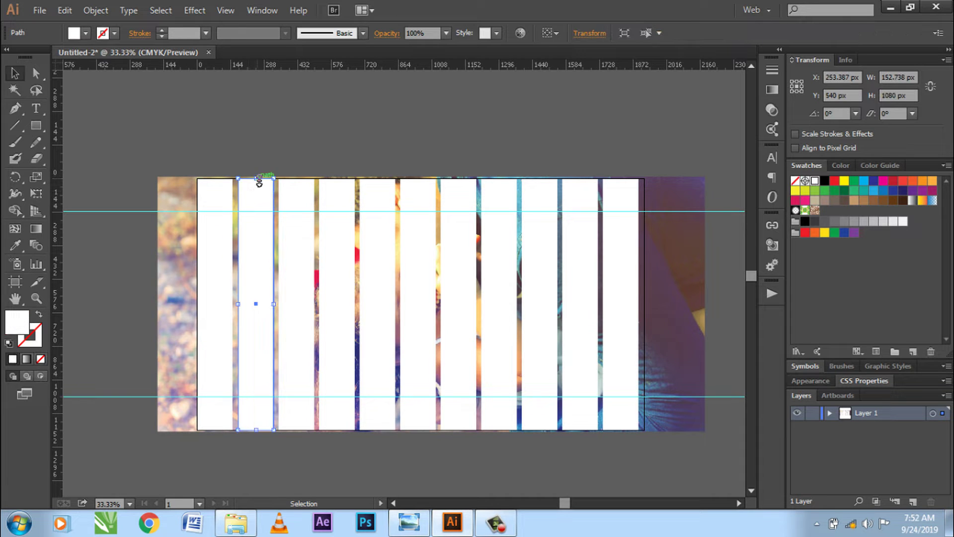
{"action": "left_click_drag", "start_coordinate": [259, 179], "coordinate": [260, 212]}
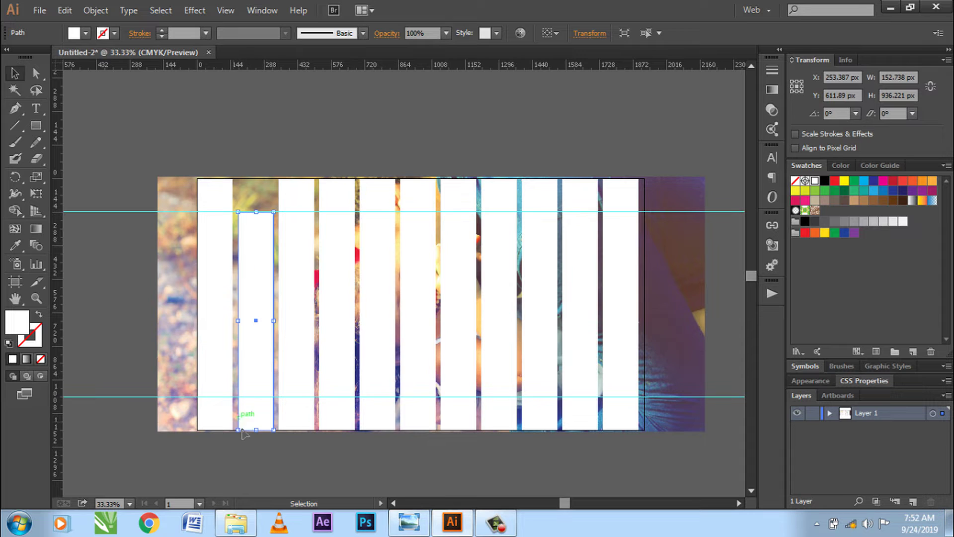
{"action": "left_click_drag", "start_coordinate": [259, 429], "coordinate": [257, 396]}
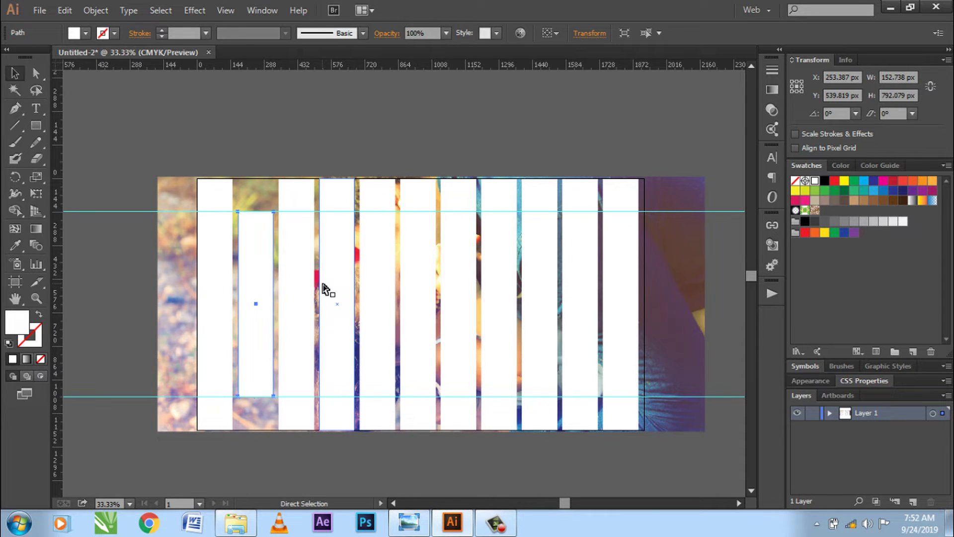
{"action": "key", "text": "ctrl+z"}
{"action": "key", "text": "ctrl+z"}
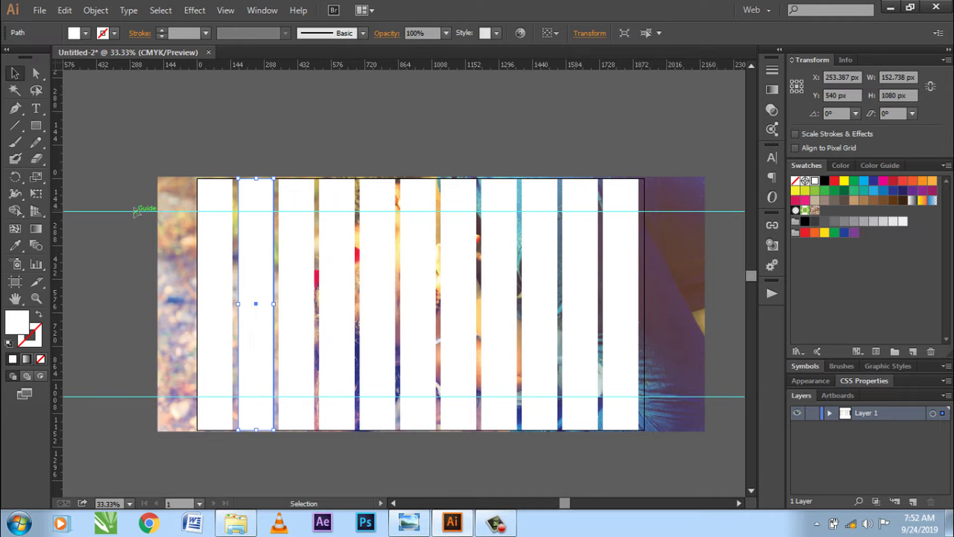
{"action": "left_click_drag", "start_coordinate": [135, 211], "coordinate": [134, 204]}
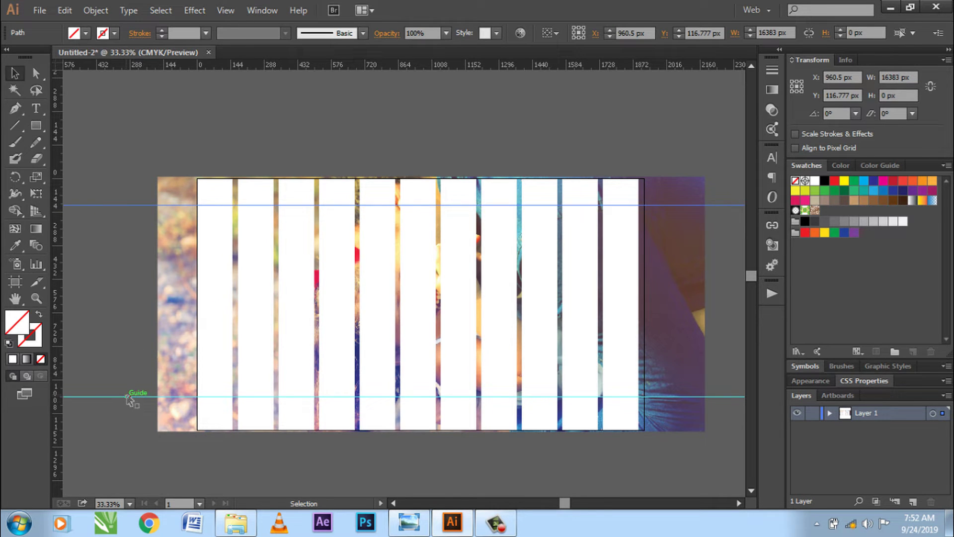
{"action": "left_click_drag", "start_coordinate": [130, 398], "coordinate": [133, 403]}
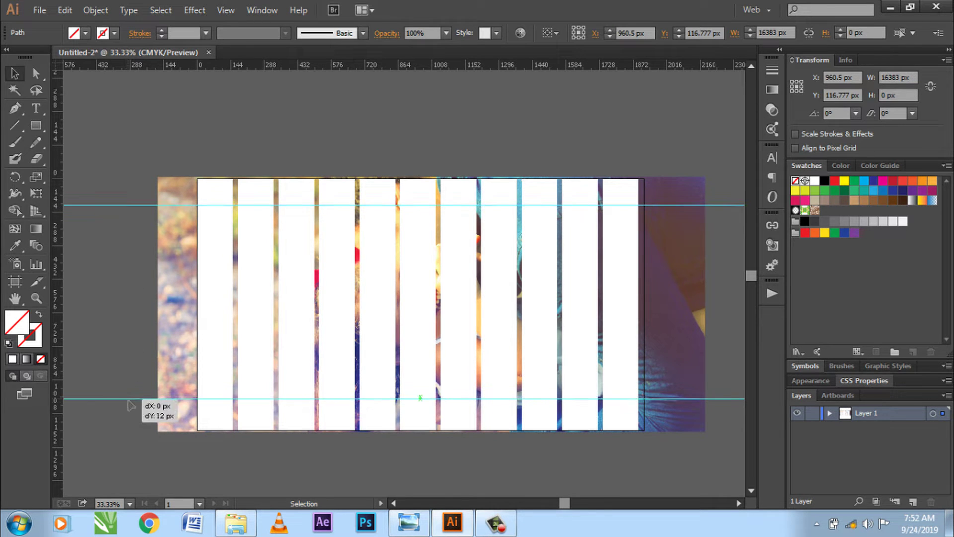
{"action": "left_click", "coordinate": [259, 180]}
- Trim the second and fourth white strips so their tops and bottoms stop at the guides
{"action": "left_click_drag", "start_coordinate": [258, 180], "coordinate": [258, 205]}
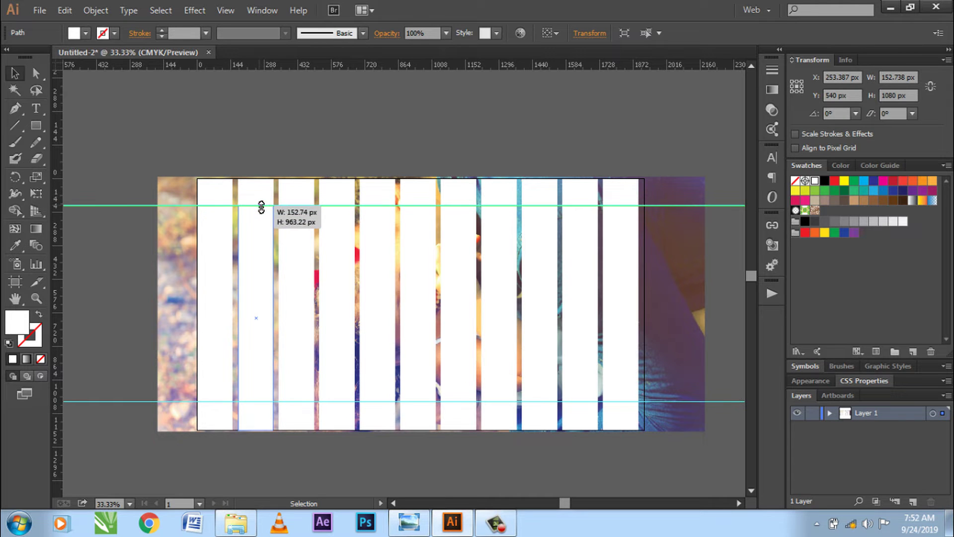
{"action": "left_click_drag", "start_coordinate": [256, 430], "coordinate": [256, 401]}
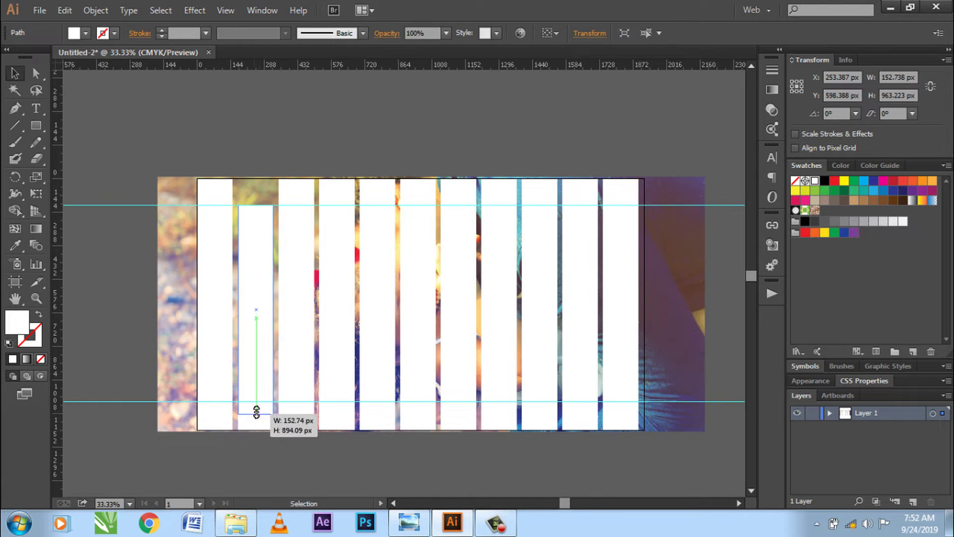
{"action": "left_click", "coordinate": [342, 189]}
{"action": "mouse_move", "coordinate": [343, 179]}
{"action": "left_mouse_down"}
{"action": "mouse_move", "coordinate": [344, 205]}
{"action": "mouse_move", "coordinate": [334, 196]}
{"action": "mouse_move", "coordinate": [342, 206]}
{"action": "left_mouse_up"}
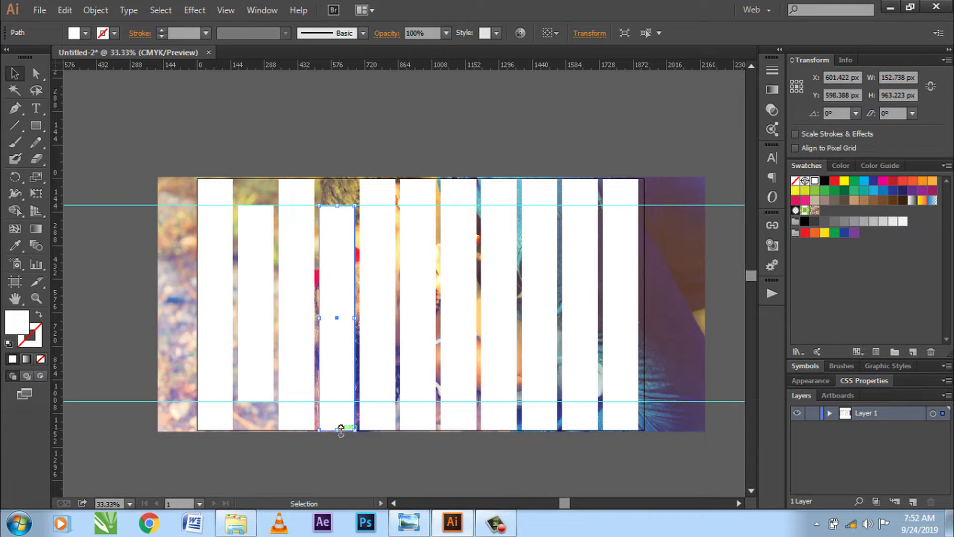
{"action": "left_click_drag", "start_coordinate": [339, 426], "coordinate": [335, 402]}
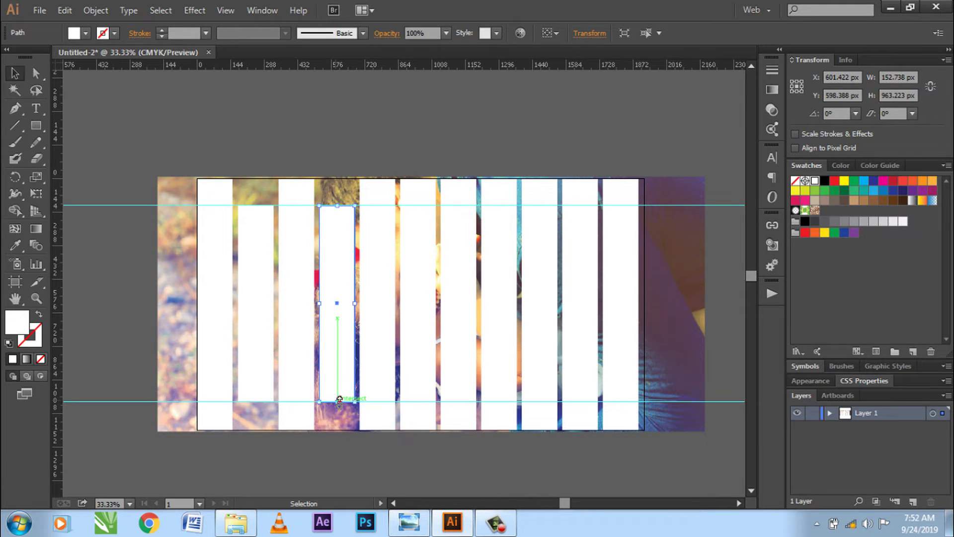
- Zoom in on the strips and try lowering the fifth strip's top, then undo it
{"action": "key", "text": "z"}
{"action": "left_click_drag", "start_coordinate": [157, 177], "coordinate": [707, 438]}
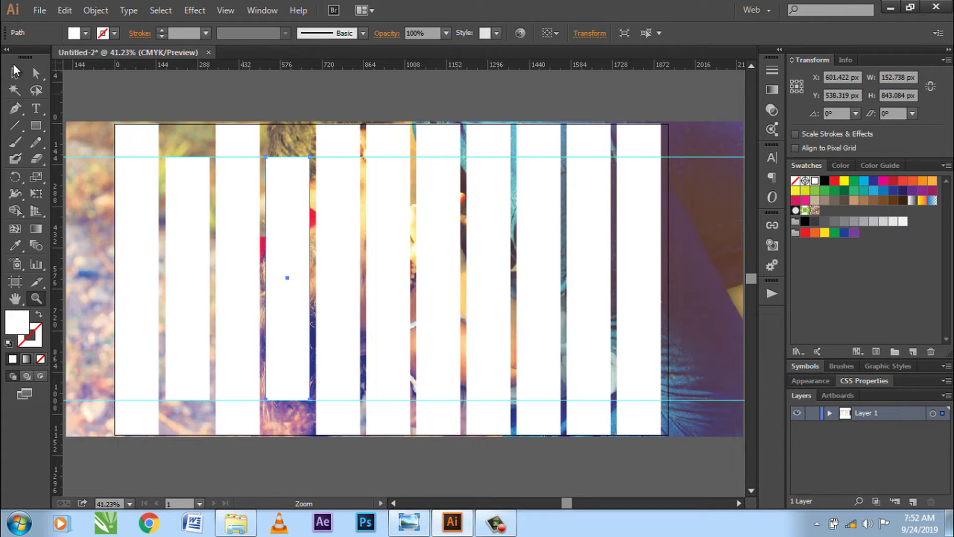
{"action": "key", "text": "t"}
{"action": "left_click", "coordinate": [13, 73]}
{"action": "left_click", "coordinate": [333, 184]}
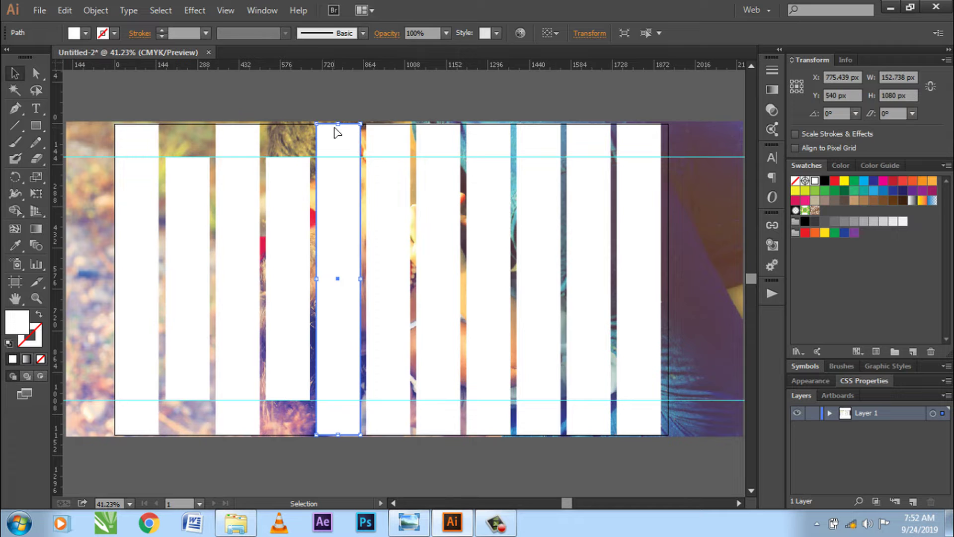
{"action": "left_click_drag", "start_coordinate": [339, 124], "coordinate": [339, 156]}
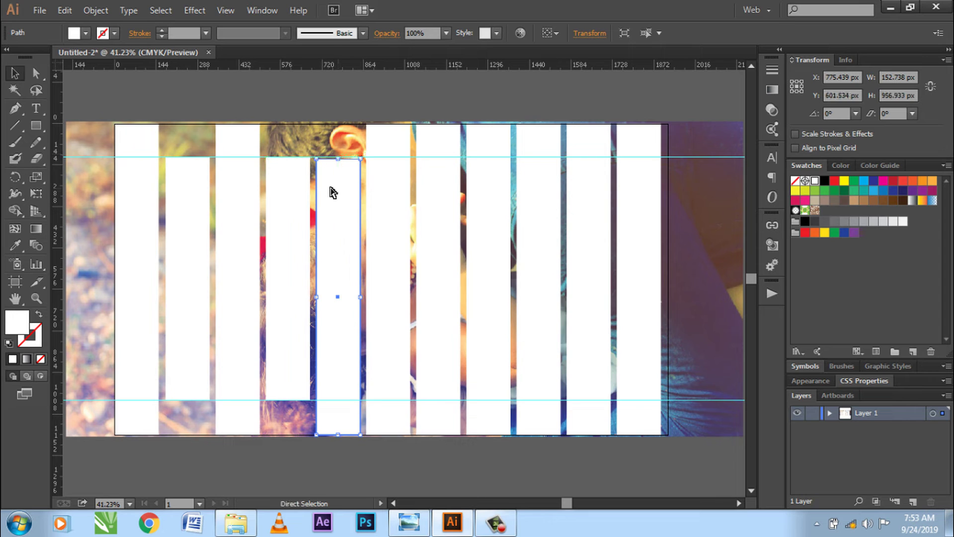
{"action": "key", "text": "ctrl+z"}
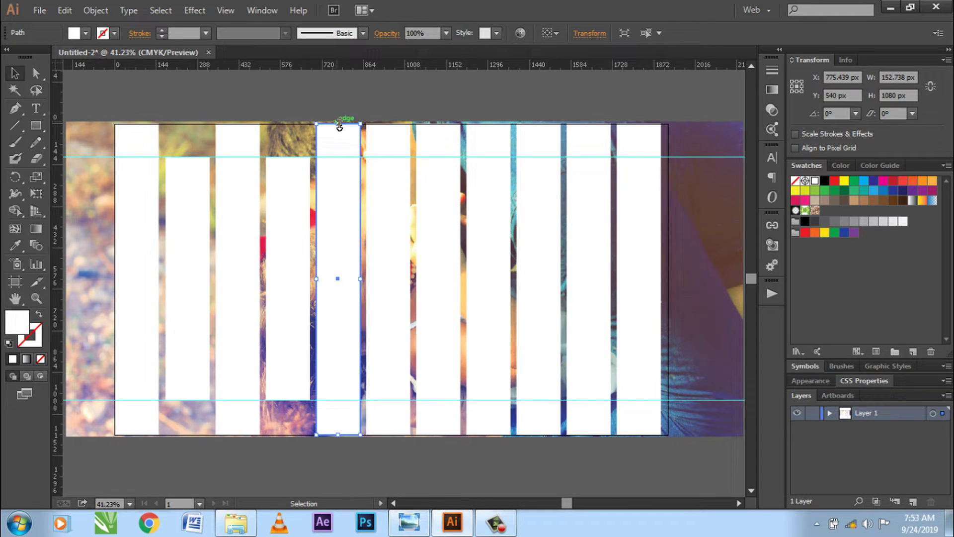
{"action": "left_click_drag", "start_coordinate": [340, 125], "coordinate": [339, 157]}
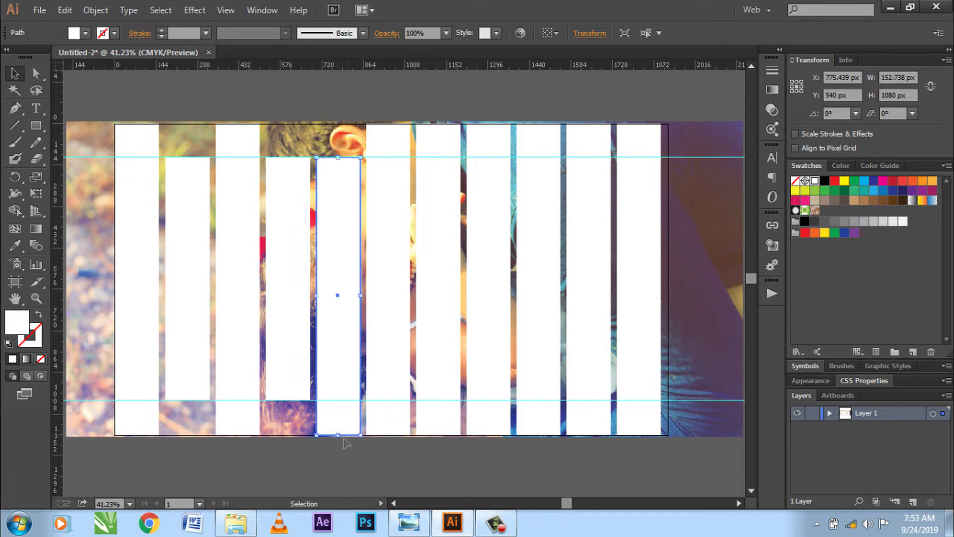
{"action": "key", "text": "ctrl+z"}
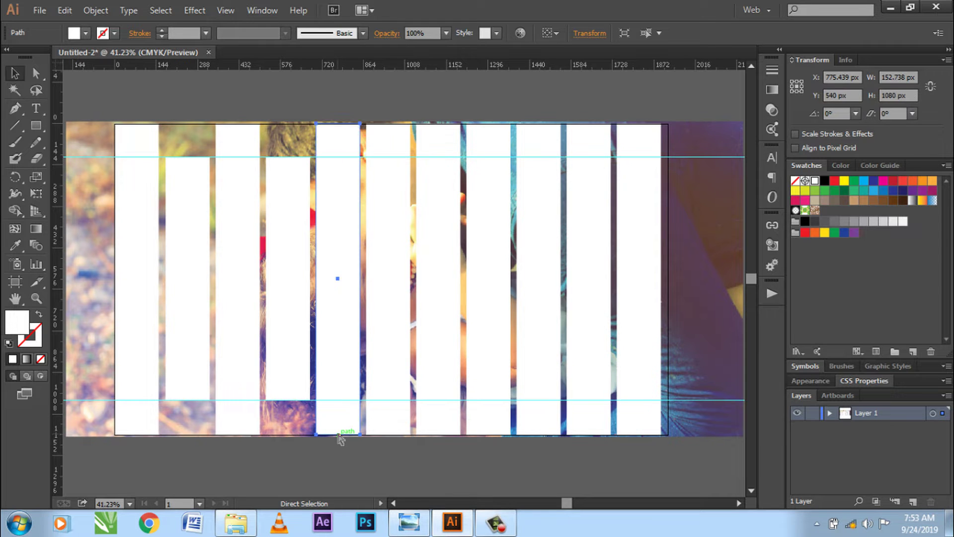
- Trim the seventh and ninth strips to both guides and start lowering the rightmost strip's top
{"action": "left_click", "coordinate": [431, 218]}
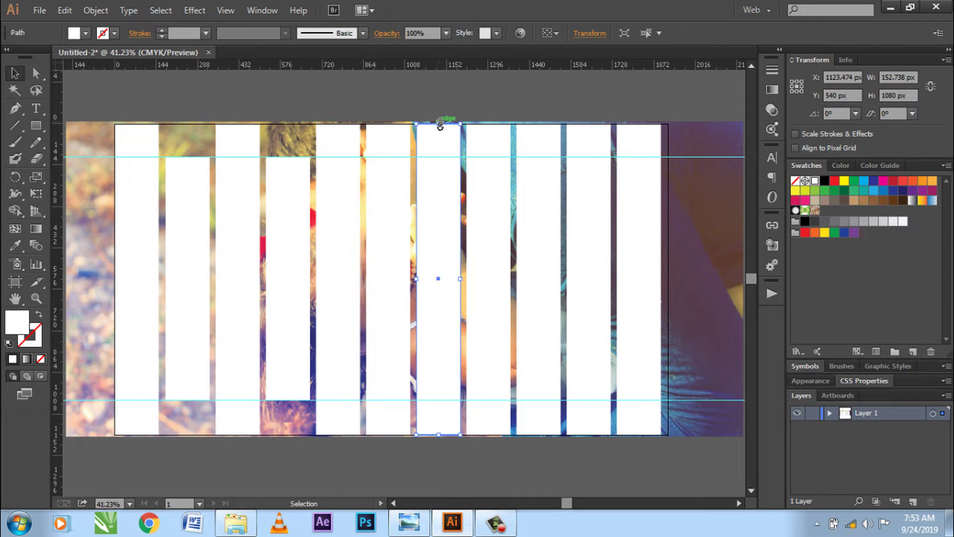
{"action": "left_click_drag", "start_coordinate": [438, 125], "coordinate": [441, 158]}
{"action": "left_click_drag", "start_coordinate": [441, 434], "coordinate": [440, 400]}
{"action": "left_click", "coordinate": [521, 223]}
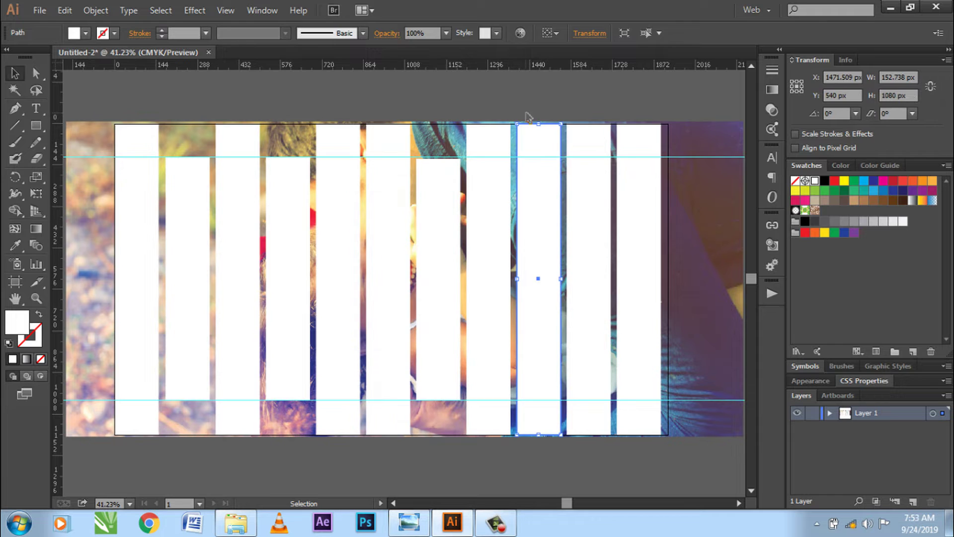
{"action": "left_click_drag", "start_coordinate": [538, 126], "coordinate": [540, 158]}
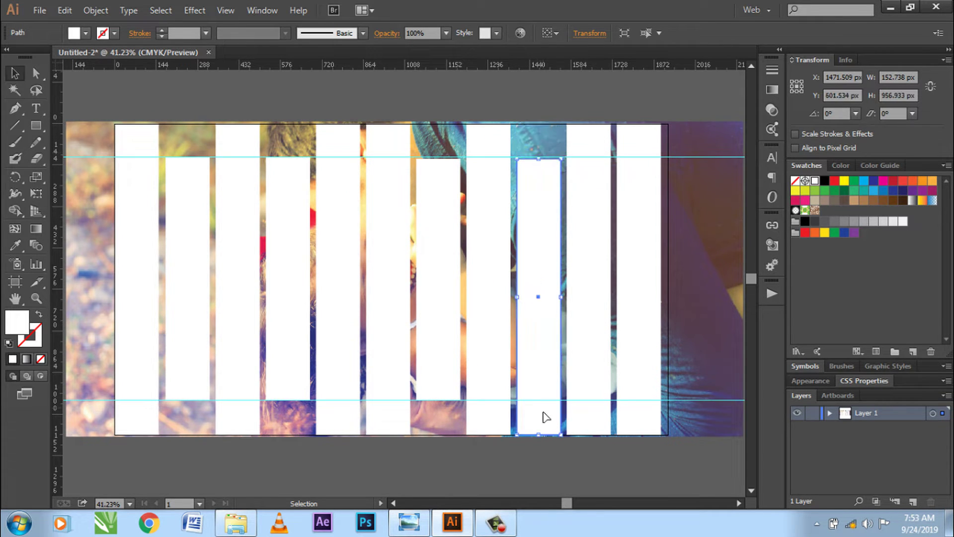
{"action": "left_click_drag", "start_coordinate": [541, 432], "coordinate": [539, 400]}
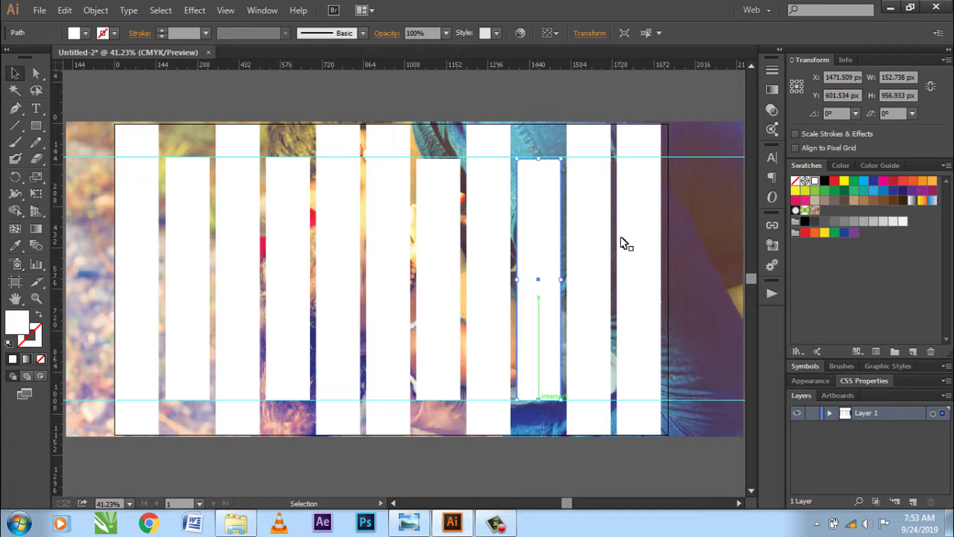
{"action": "left_click", "coordinate": [626, 197]}
{"action": "left_click_drag", "start_coordinate": [640, 125], "coordinate": [643, 157]}
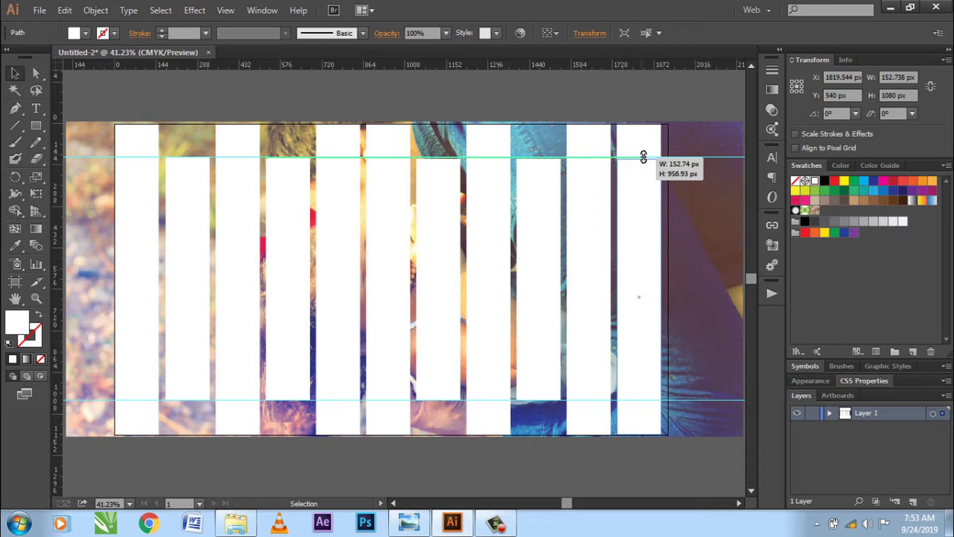
- Snap the rightmost strip's top to the upper guide and its bottom to the lower guide
{"action": "scroll", "coordinate": [643, 157], "scroll_direction": "up", "scroll_amount": 4}
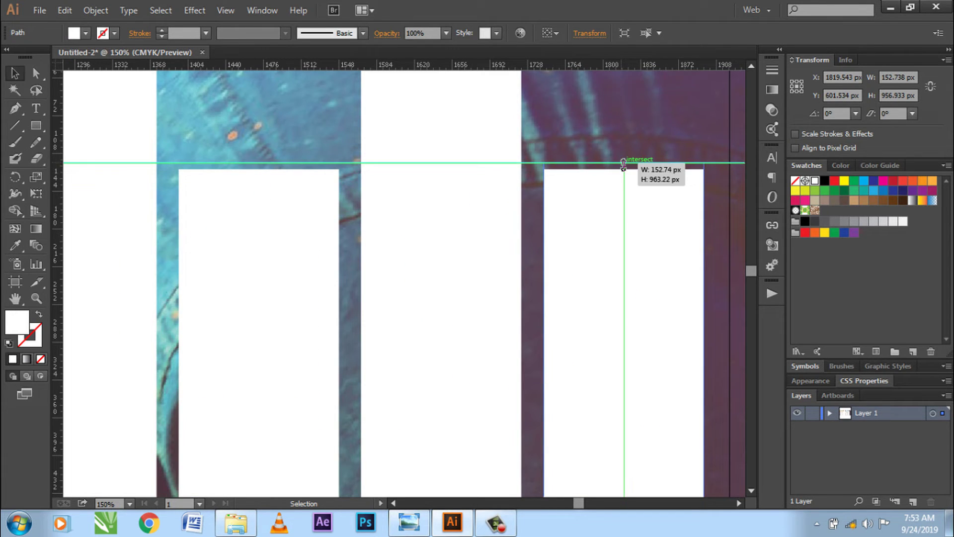
{"action": "left_click_drag", "start_coordinate": [625, 170], "coordinate": [624, 163]}
{"action": "scroll", "coordinate": [541, 188], "scroll_direction": "down", "scroll_amount": 3}
{"action": "scroll", "coordinate": [536, 266], "scroll_direction": "down", "scroll_amount": 1}
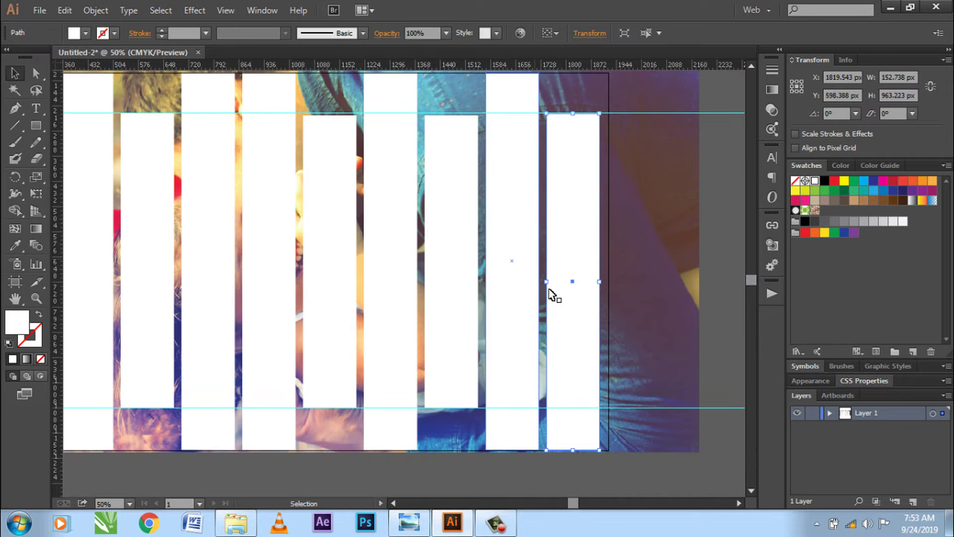
{"action": "scroll", "coordinate": [549, 291], "scroll_direction": "down", "scroll_amount": 2}
{"action": "left_click_drag", "start_coordinate": [575, 382], "coordinate": [519, 347]}
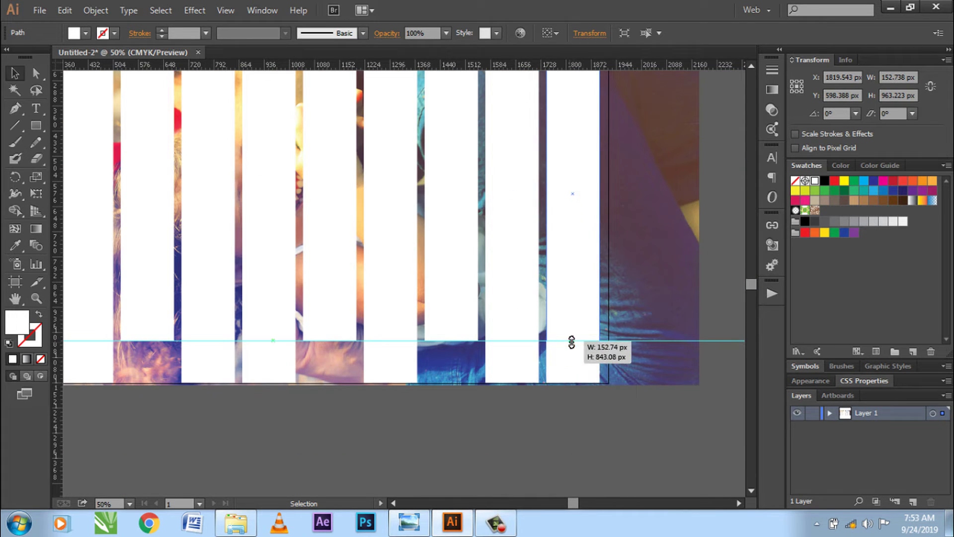
- Re-snap the tops of two other shortened strips exactly onto the upper guide
{"action": "scroll", "coordinate": [503, 373], "scroll_direction": "up", "scroll_amount": 2}
{"action": "scroll", "coordinate": [536, 397], "scroll_direction": "up", "scroll_amount": 3}
{"action": "left_click", "coordinate": [466, 313]}
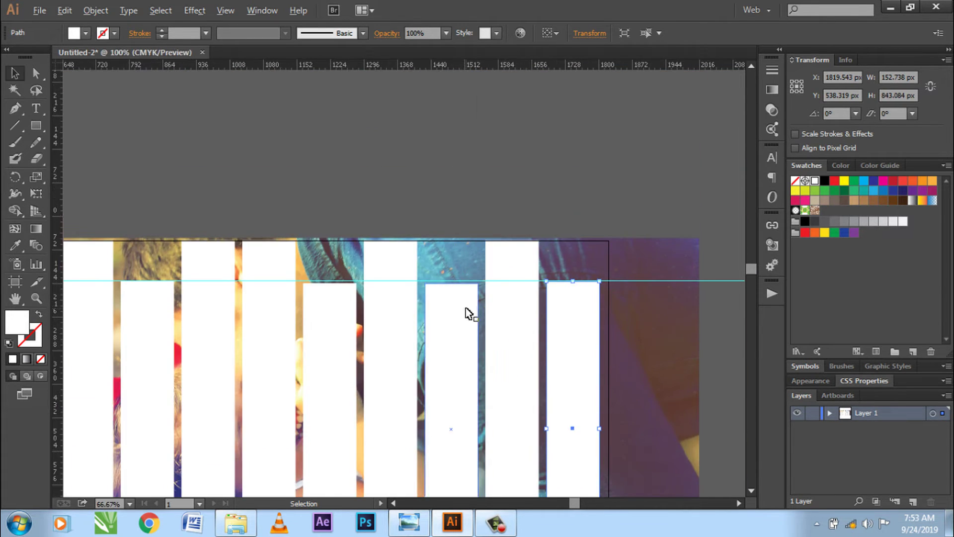
{"action": "scroll", "coordinate": [465, 276], "scroll_direction": "up", "scroll_amount": 2}
{"action": "left_click_drag", "start_coordinate": [437, 257], "coordinate": [437, 252]}
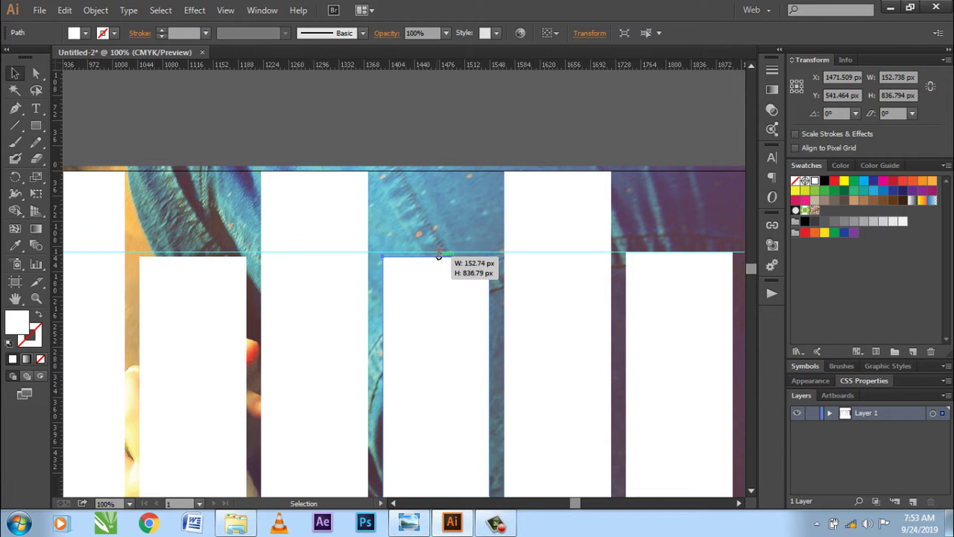
{"action": "left_click", "coordinate": [196, 279]}
{"action": "left_click_drag", "start_coordinate": [192, 257], "coordinate": [193, 253]}
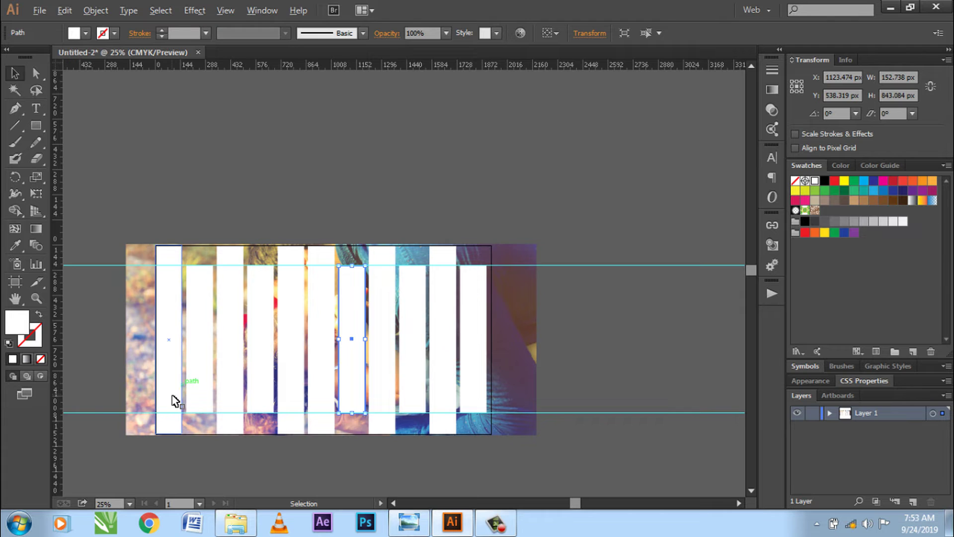
{"action": "scroll", "coordinate": [172, 396], "scroll_direction": "up", "scroll_amount": 1}
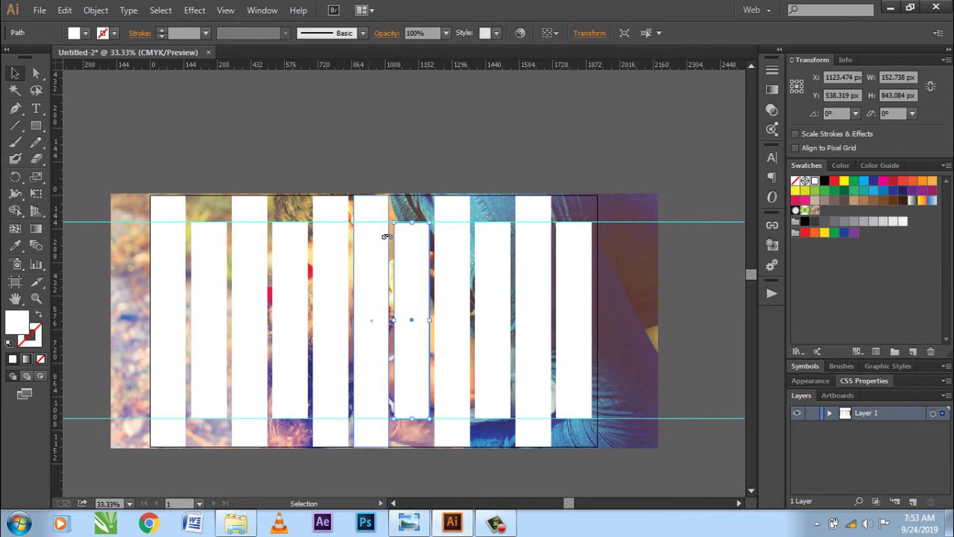
- Select the background photo and try bringing it to the front, then undo the arrangement
{"action": "left_click", "coordinate": [363, 167]}
{"action": "scroll", "coordinate": [364, 169], "scroll_direction": "down", "scroll_amount": 1}
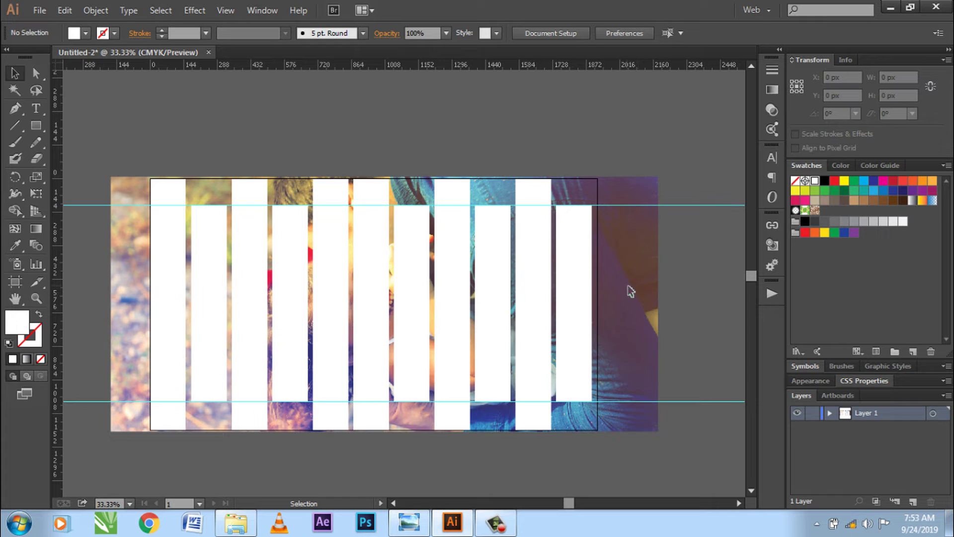
{"action": "left_click", "coordinate": [517, 326]}
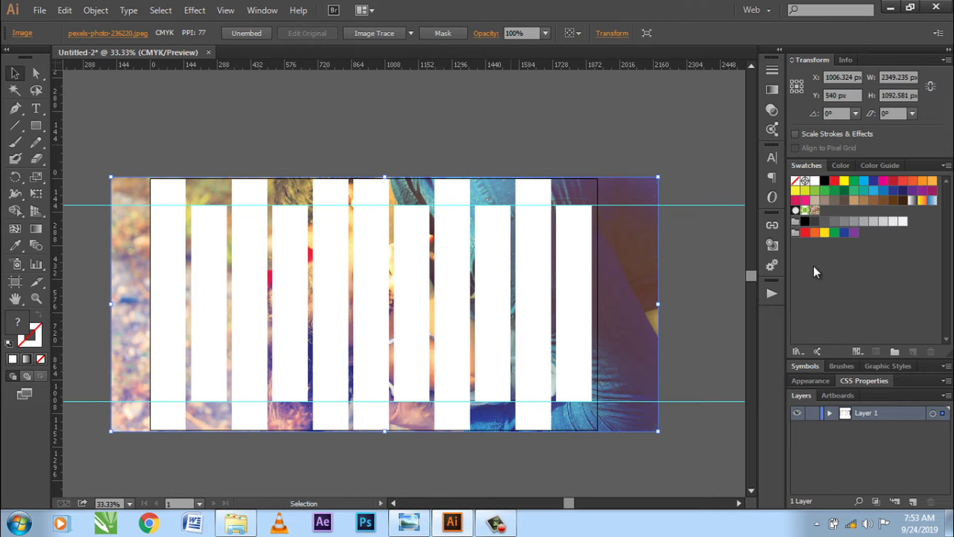
{"action": "left_click", "coordinate": [708, 270]}
{"action": "left_click", "coordinate": [654, 286]}
{"action": "left_click", "coordinate": [633, 139]}
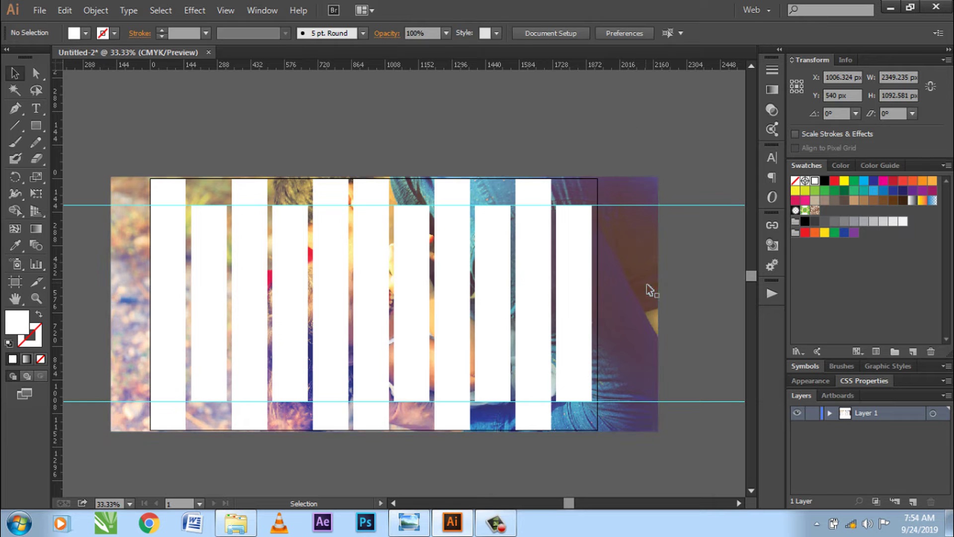
{"action": "left_click", "coordinate": [636, 266]}
{"action": "right_click", "coordinate": [632, 251]}
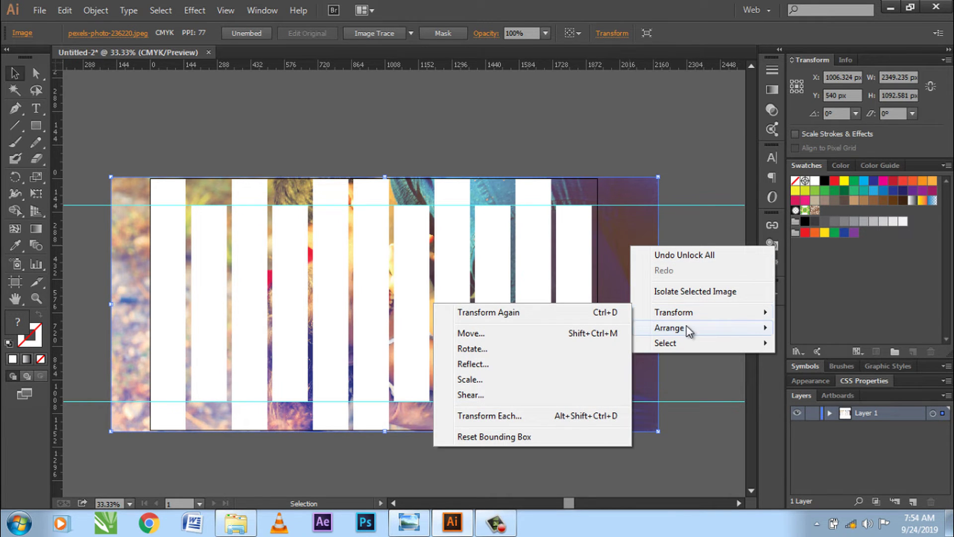
{"action": "mouse_move", "coordinate": [669, 327]}
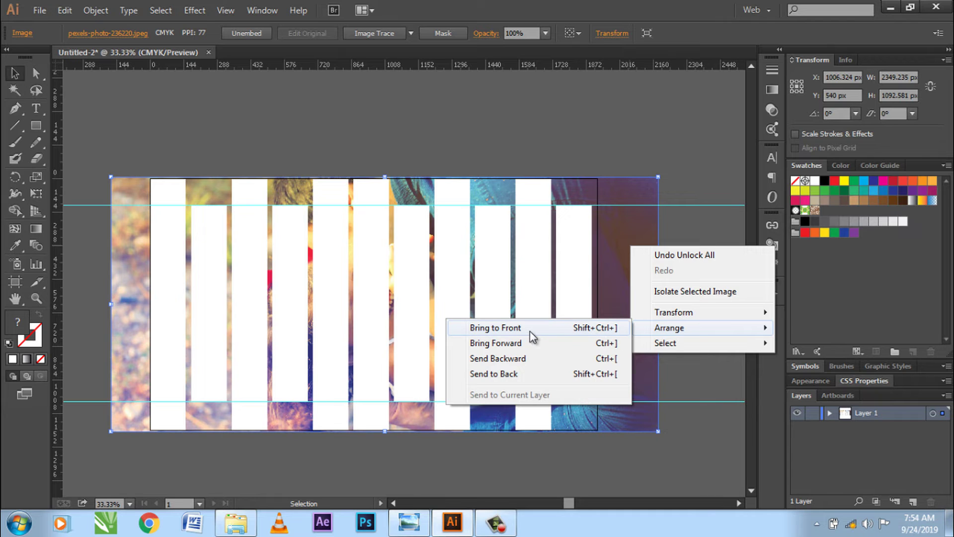
{"action": "left_click", "coordinate": [555, 328]}
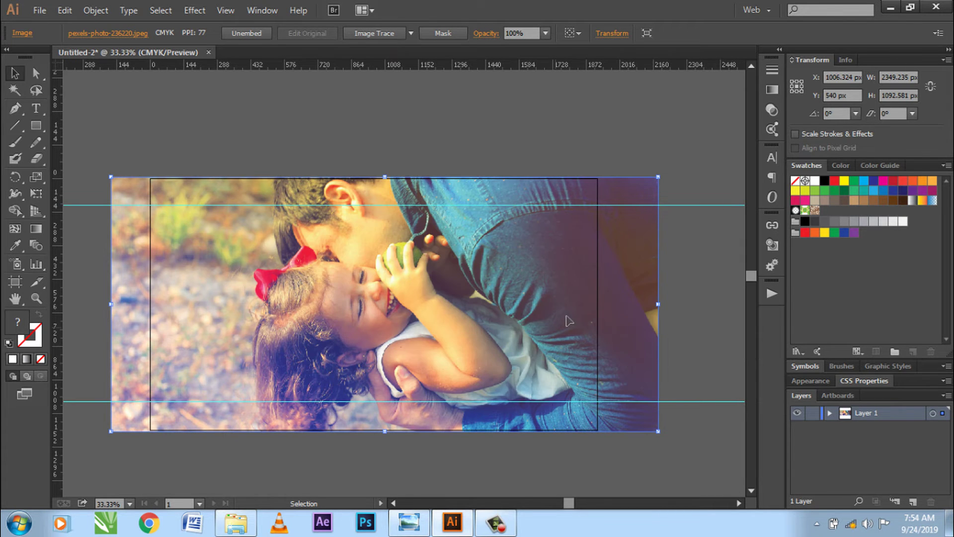
{"action": "left_click", "coordinate": [231, 138]}
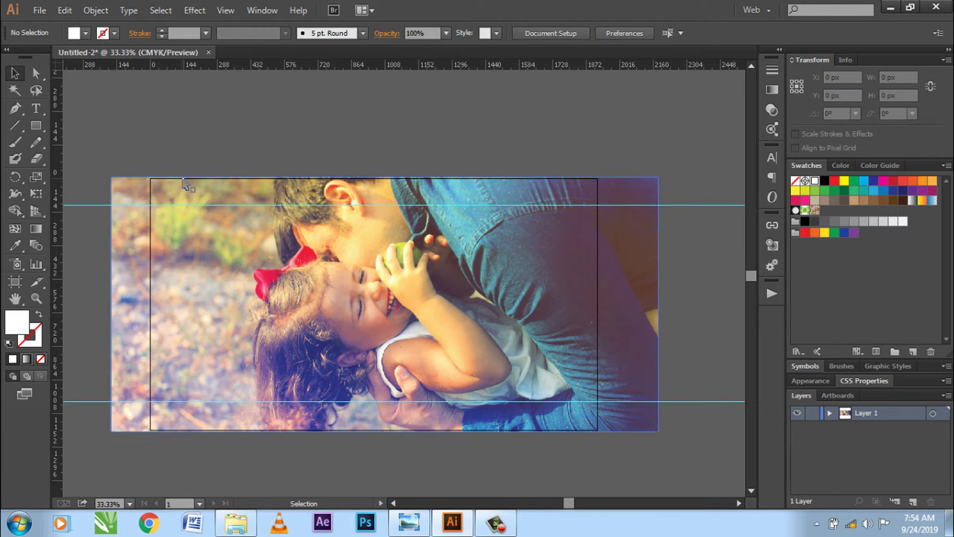
{"action": "key", "text": "ctrl+z"}
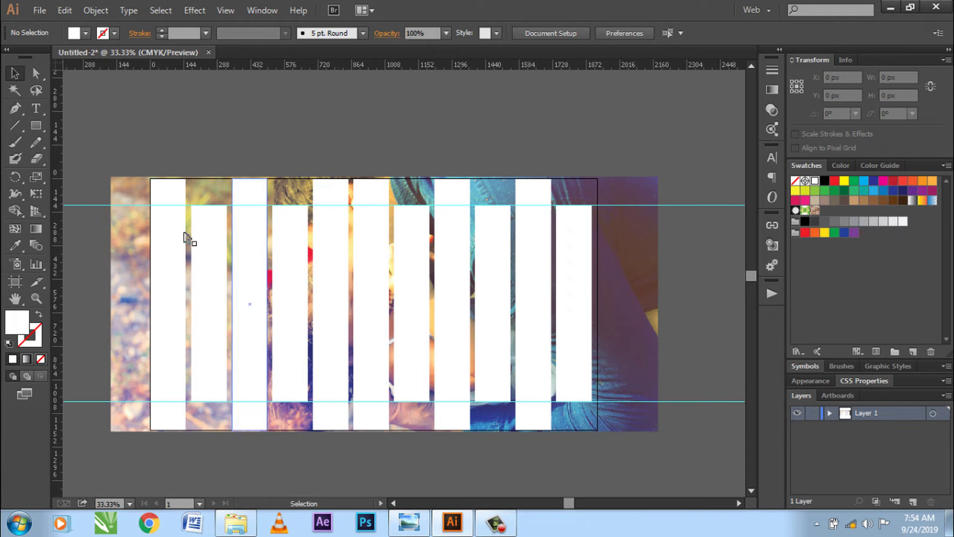
- Copy the background photo and Paste in Front, then drag the copy aside to check it
{"action": "left_click", "coordinate": [596, 336]}
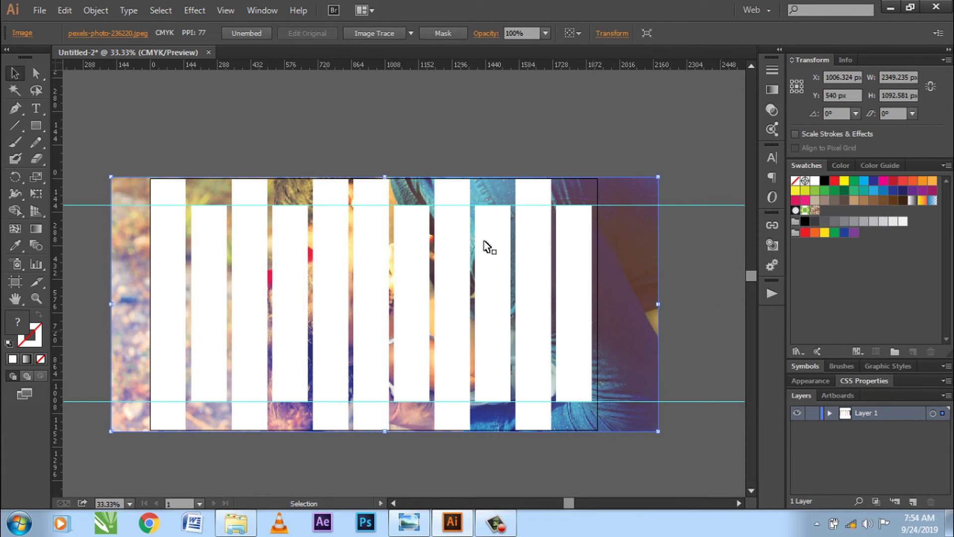
{"action": "left_click", "coordinate": [66, 11]}
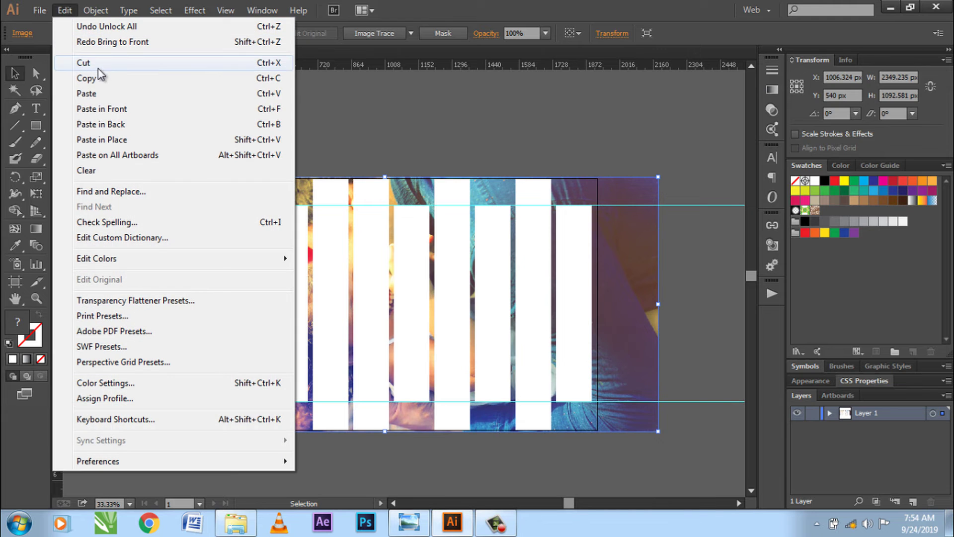
{"action": "left_click", "coordinate": [106, 79]}
{"action": "left_click", "coordinate": [64, 11]}
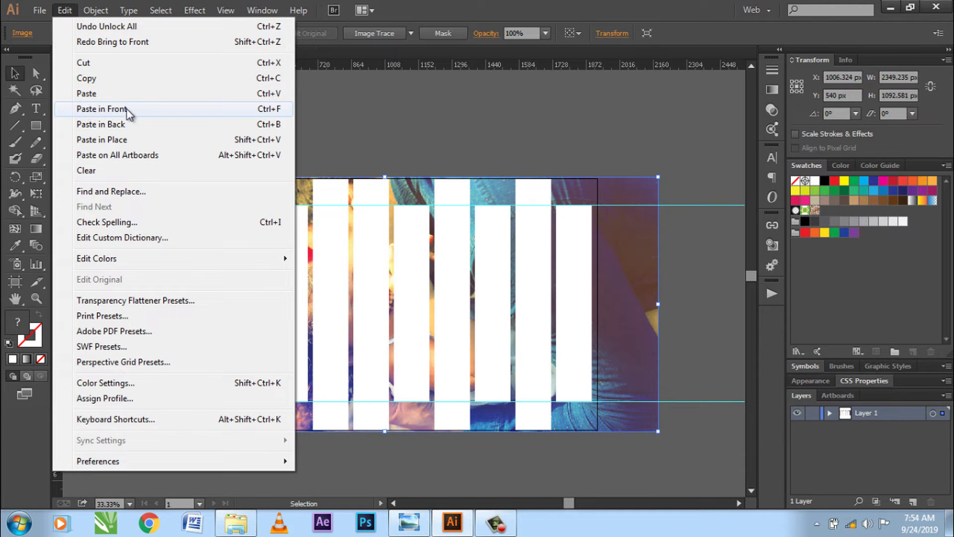
{"action": "left_click", "coordinate": [146, 109]}
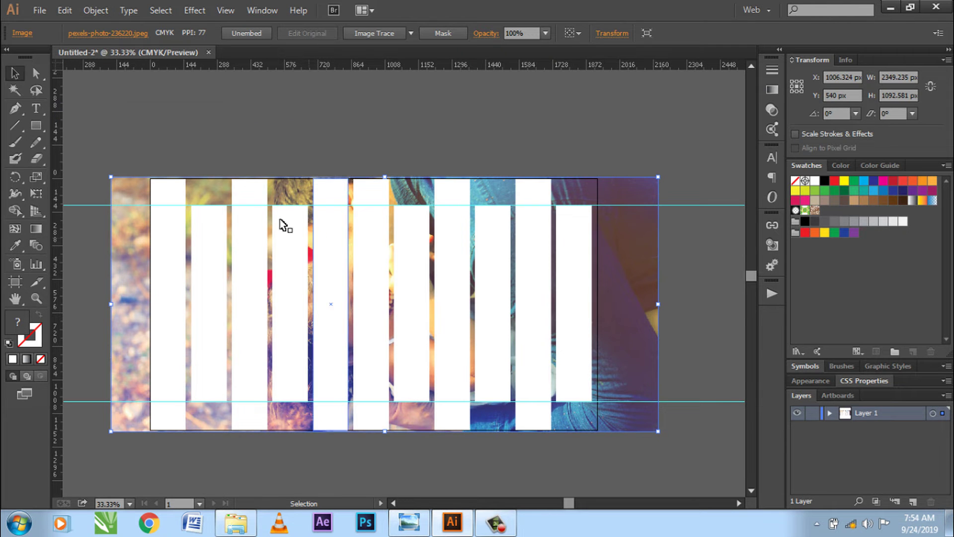
{"action": "left_click", "coordinate": [209, 149]}
{"action": "left_click_drag", "start_coordinate": [118, 188], "coordinate": [129, 267]}
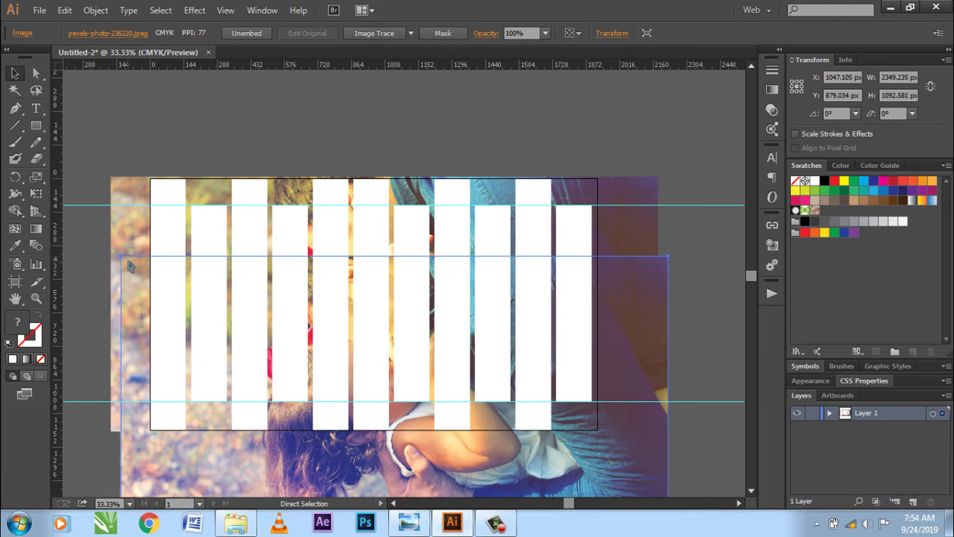
- Clip the photo copy to the first white strip, creating a 152.738 × 1080 px clip group
{"action": "key", "text": "ctrl+z"}
{"action": "key", "text": "ctrl+z"}
{"action": "key", "text": "ctrl+shift+z"}
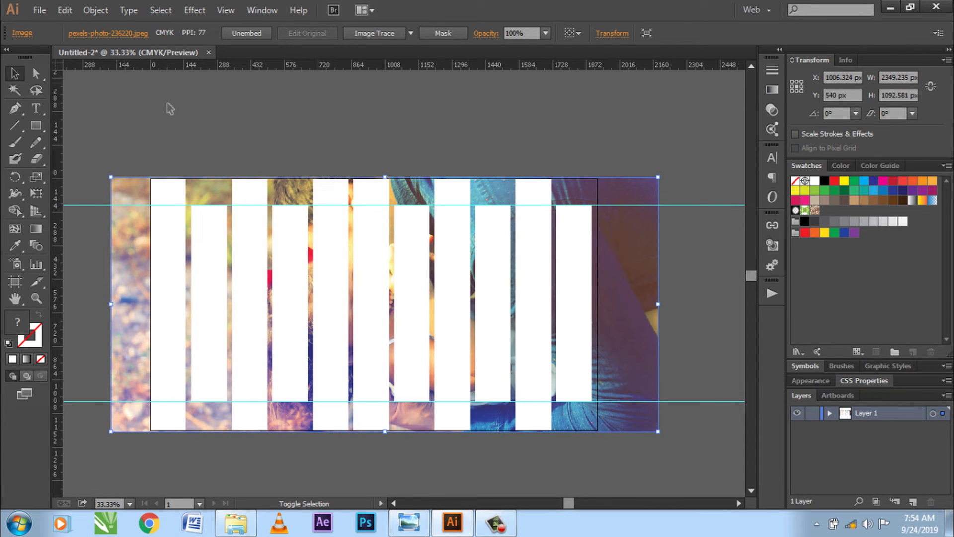
{"action": "left_click", "coordinate": [177, 188], "text": "shift"}
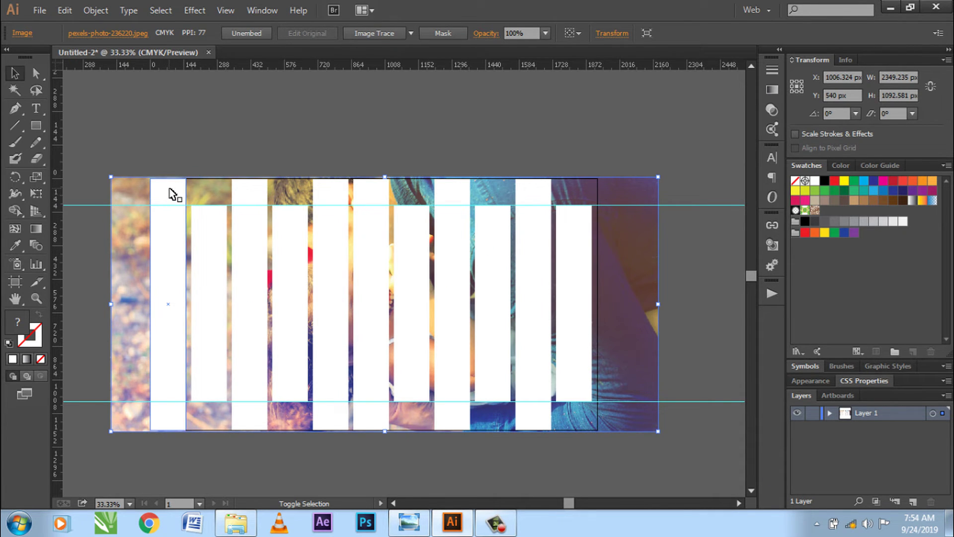
{"action": "left_click", "coordinate": [171, 193], "text": "shift"}
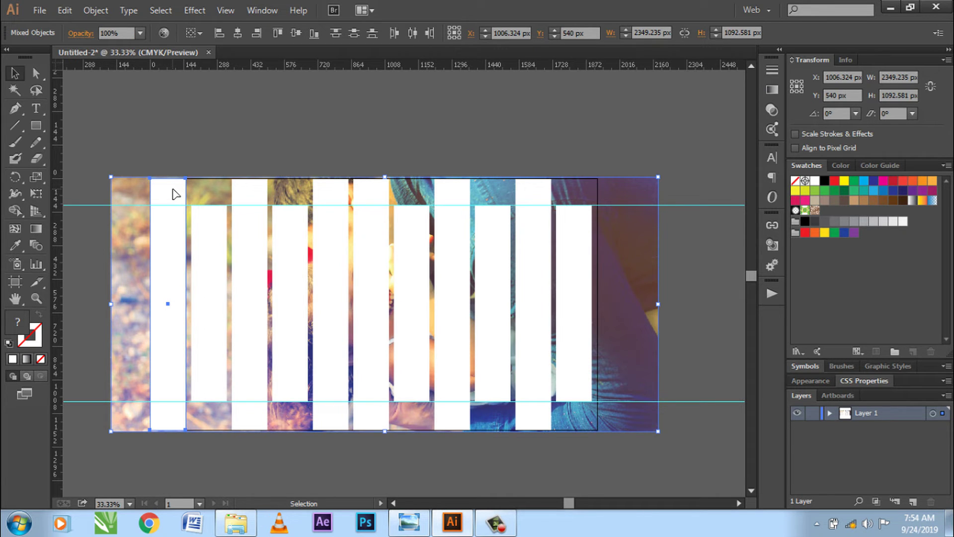
{"action": "right_click", "coordinate": [171, 191]}
{"action": "left_click", "coordinate": [209, 272]}
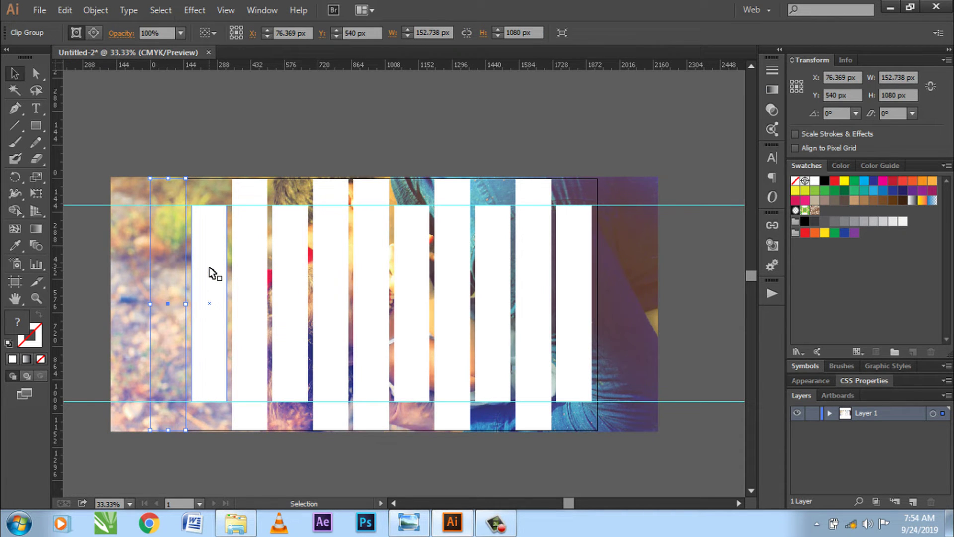
{"action": "left_click", "coordinate": [255, 145]}
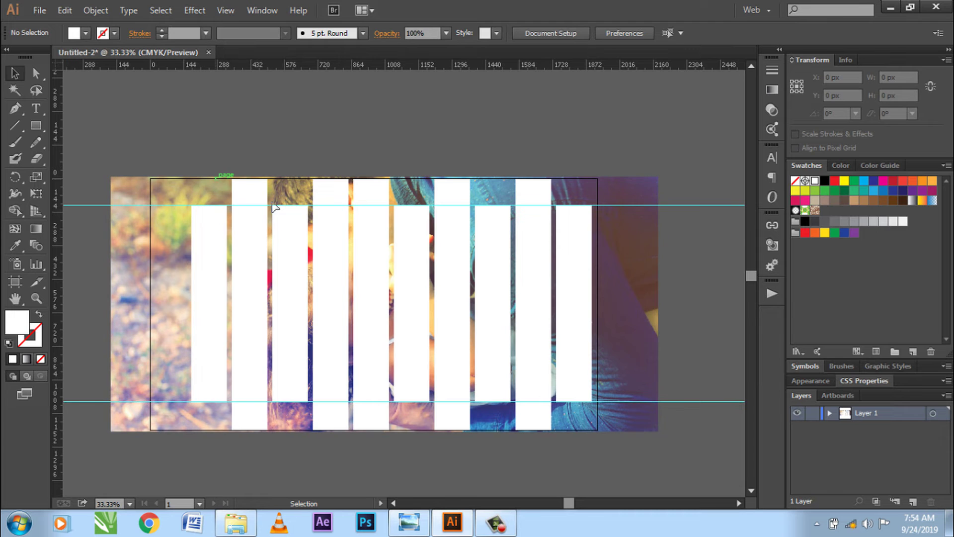
- Select the top photo, copy it and Paste in Front as a new copy
{"action": "key", "text": "a"}
{"action": "left_click_drag", "start_coordinate": [275, 207], "coordinate": [583, 270]}
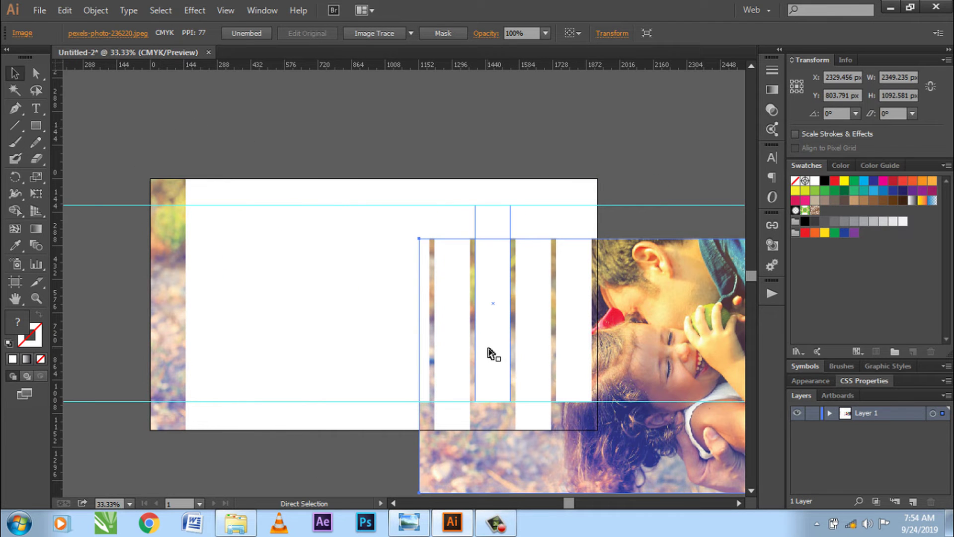
{"action": "key", "text": "ctrl+z"}
{"action": "left_click", "coordinate": [383, 96]}
{"action": "key", "text": "v"}
{"action": "left_click", "coordinate": [642, 260]}
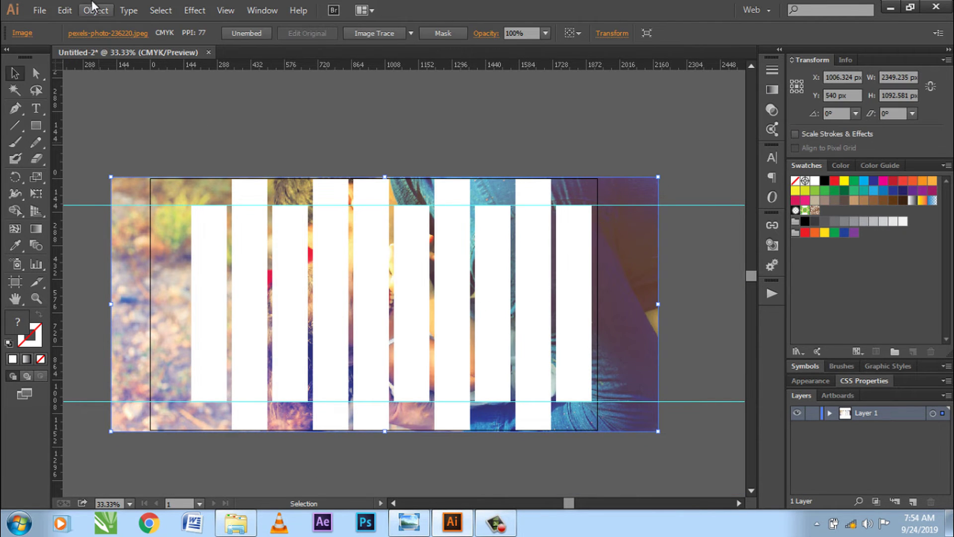
{"action": "left_click", "coordinate": [590, 161]}
{"action": "left_click", "coordinate": [632, 276]}
{"action": "left_click", "coordinate": [724, 277]}
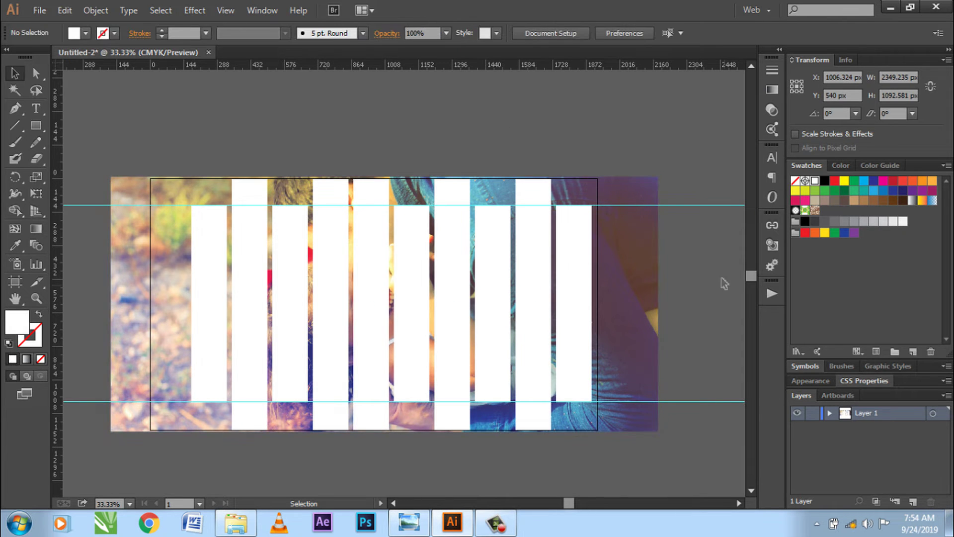
{"action": "left_click", "coordinate": [635, 276]}
{"action": "left_click", "coordinate": [64, 11]}
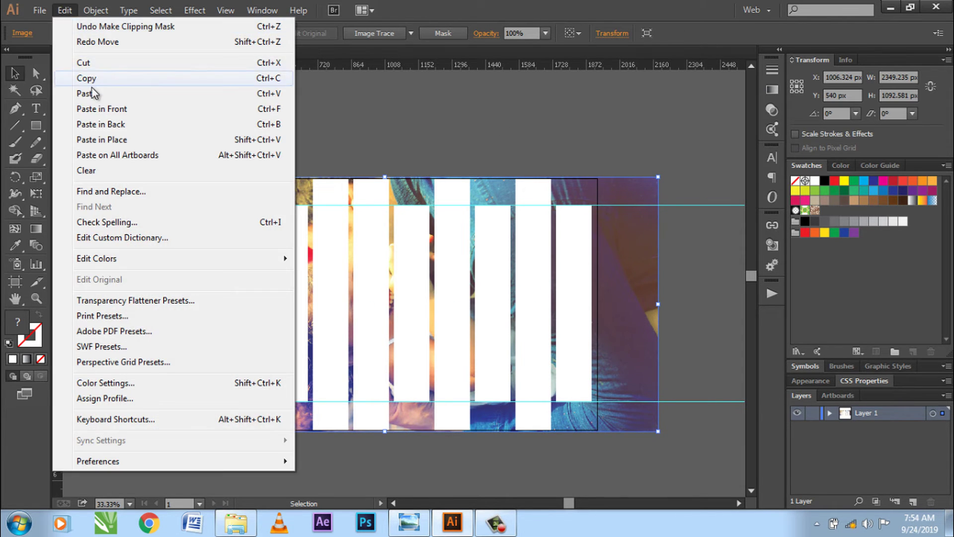
{"action": "left_click", "coordinate": [98, 79]}
{"action": "left_click", "coordinate": [69, 10]}
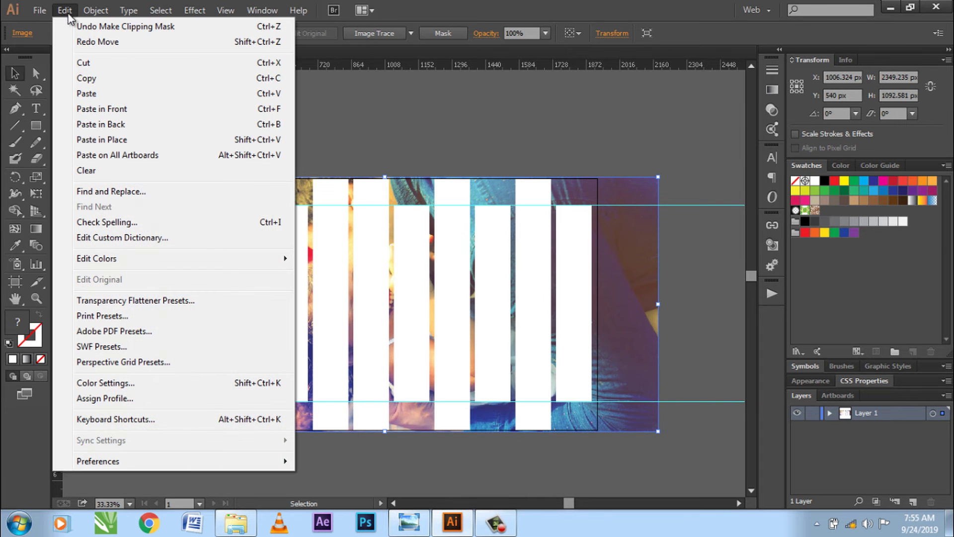
{"action": "left_click", "coordinate": [174, 109]}
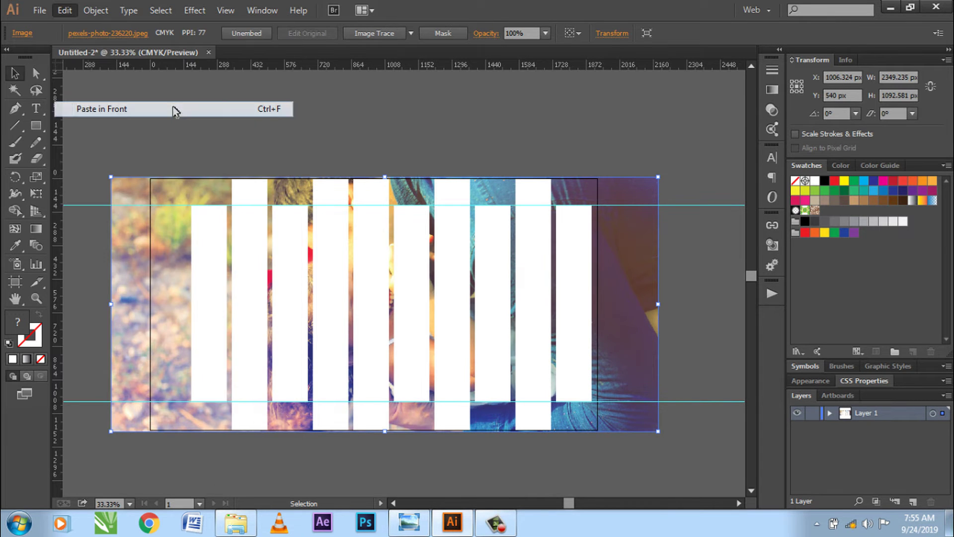
- Clip the photo copy to the second, shortened strip, making a 152.738 × 843.084 px clip group
{"action": "left_click", "coordinate": [365, 109]}
{"action": "left_click", "coordinate": [224, 224]}
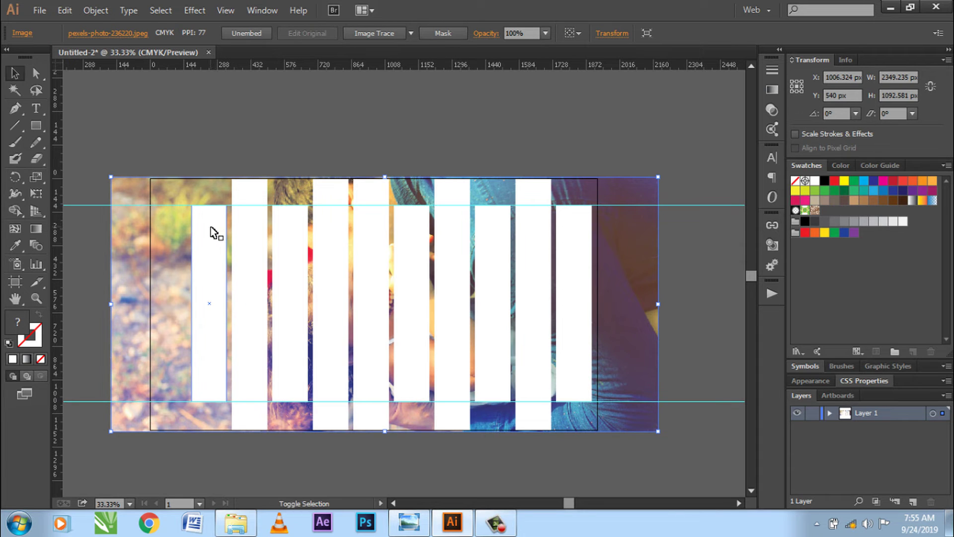
{"action": "left_click", "coordinate": [213, 231], "text": "shift"}
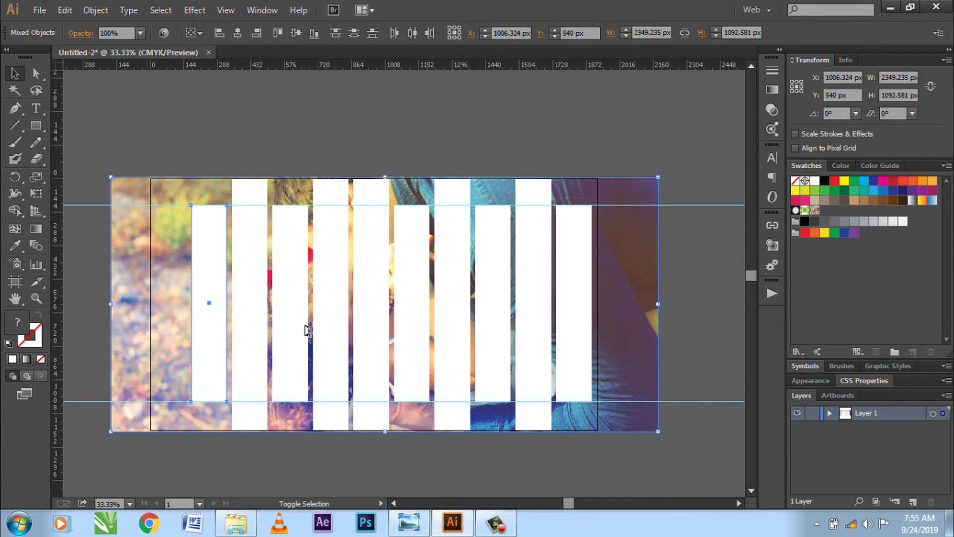
{"action": "right_click", "coordinate": [210, 229]}
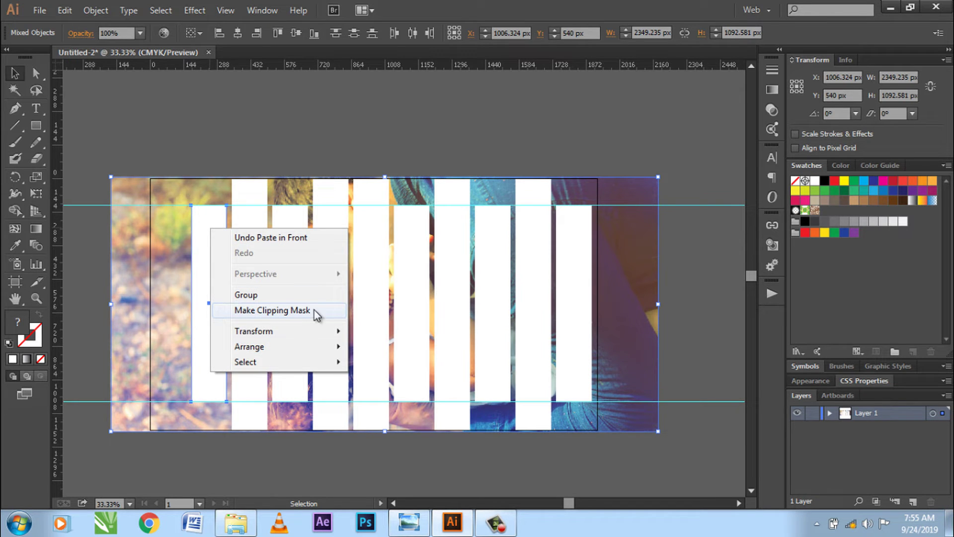
{"action": "left_click", "coordinate": [301, 307]}
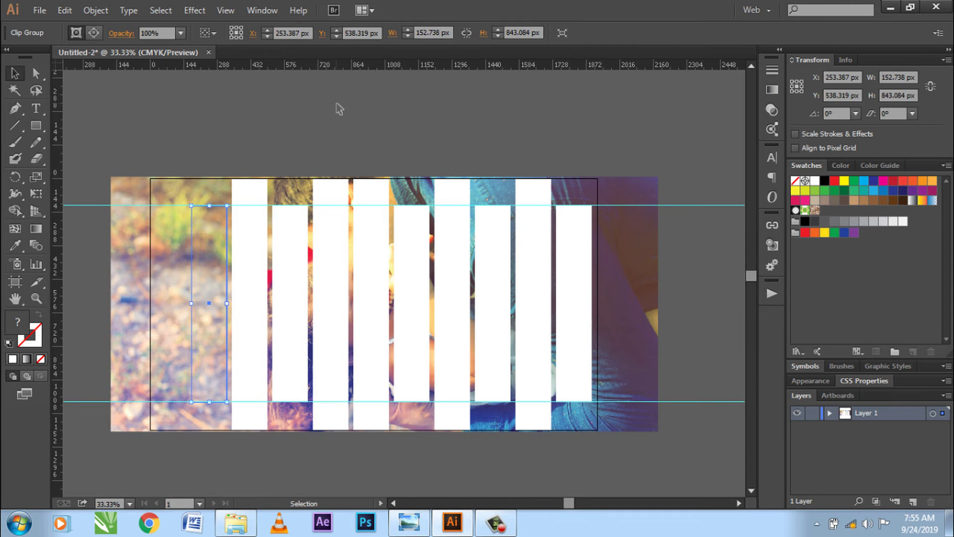
{"action": "left_click", "coordinate": [331, 119]}
- Copy the top photo and Paste in Front as another copy
{"action": "left_click", "coordinate": [633, 276]}
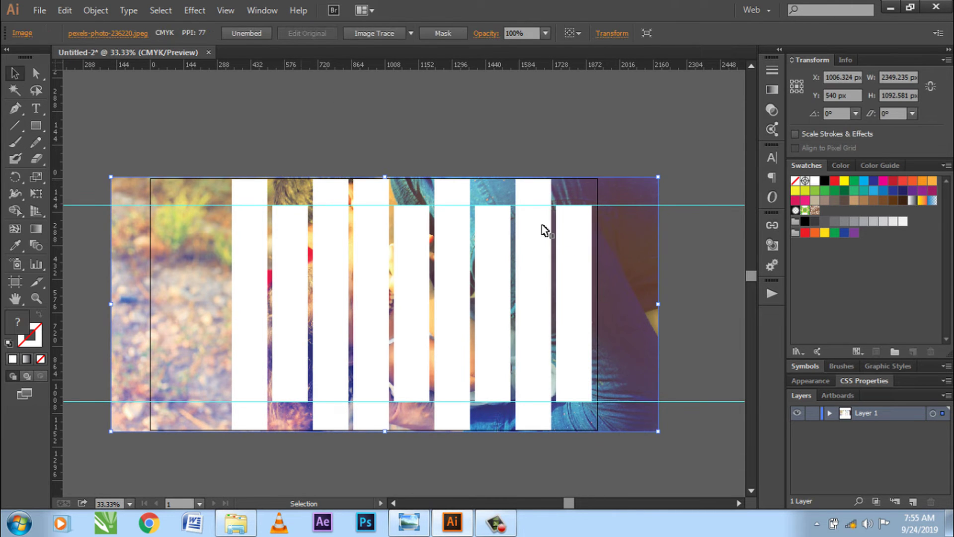
{"action": "left_click", "coordinate": [64, 10]}
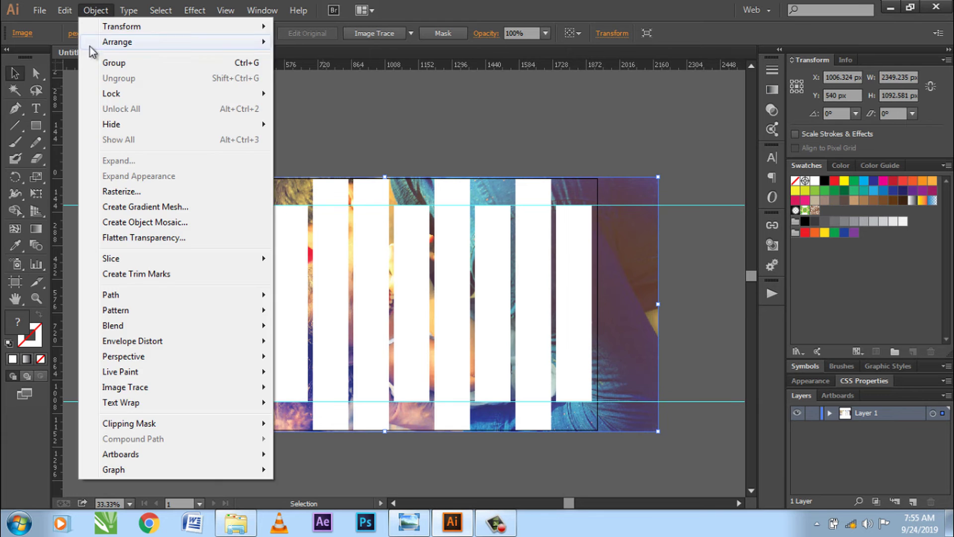
{"action": "left_click", "coordinate": [93, 82]}
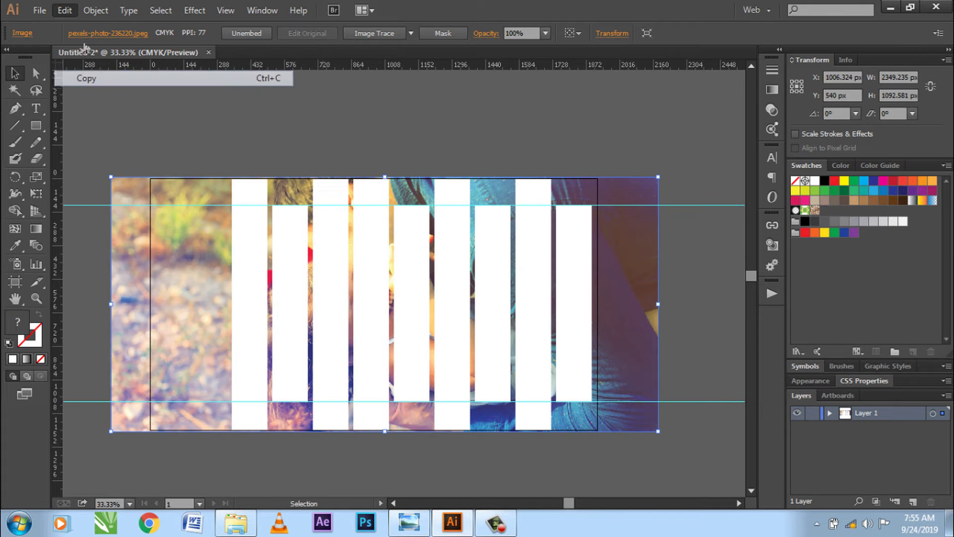
{"action": "left_click", "coordinate": [65, 10]}
{"action": "left_click", "coordinate": [168, 112]}
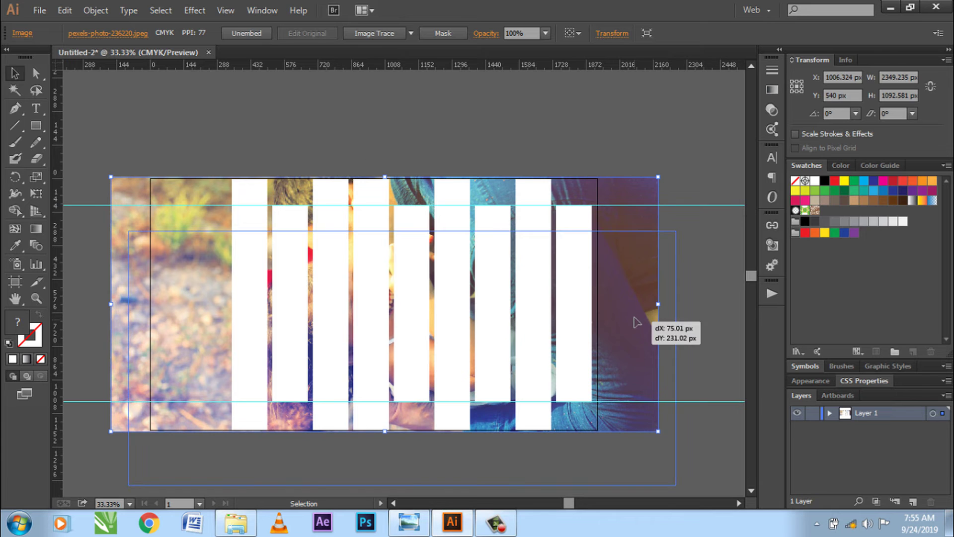
- Clip the photo copy to the third white strip, then drag the top photo aside to check it
{"action": "left_click", "coordinate": [528, 118]}
{"action": "left_click", "coordinate": [467, 296]}
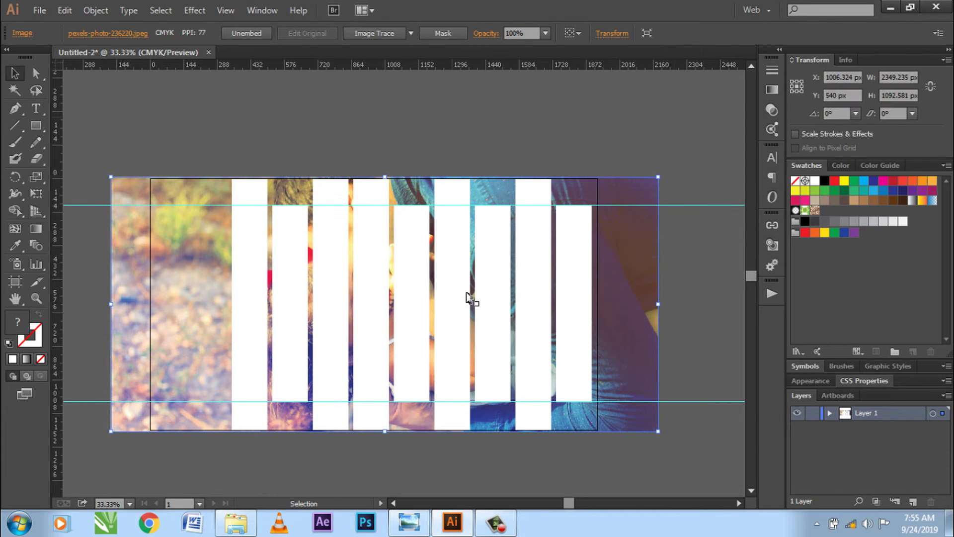
{"action": "left_click", "coordinate": [248, 266], "text": "shift"}
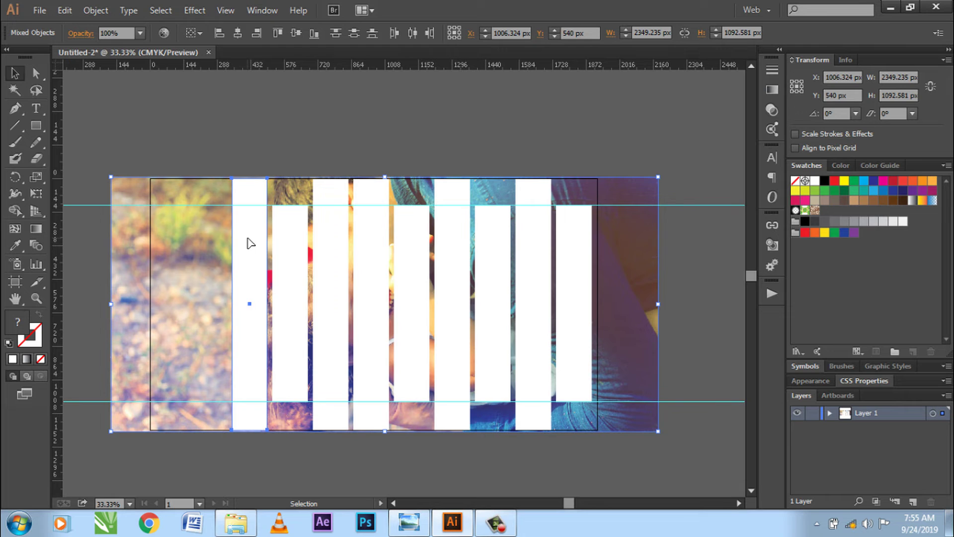
{"action": "right_click", "coordinate": [247, 238]}
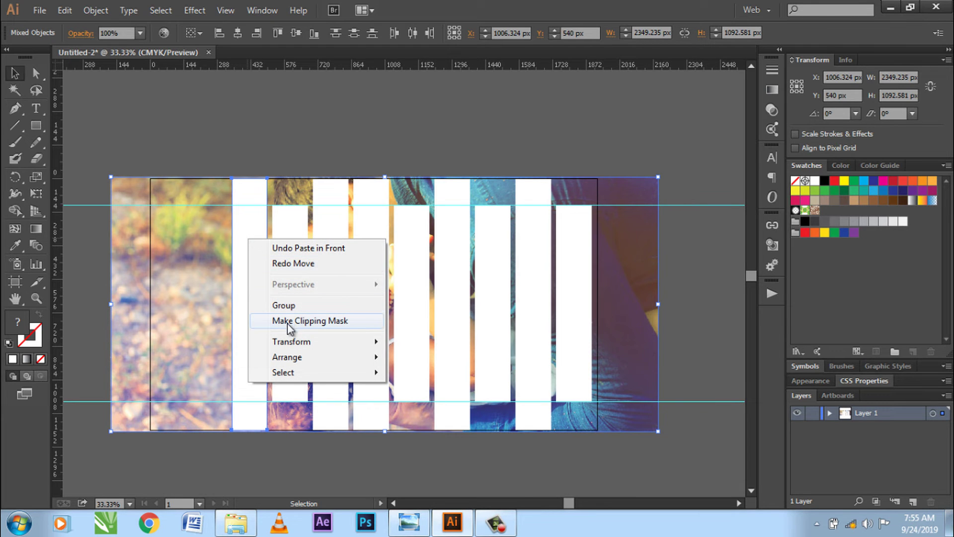
{"action": "left_click", "coordinate": [332, 320]}
{"action": "left_click", "coordinate": [308, 121]}
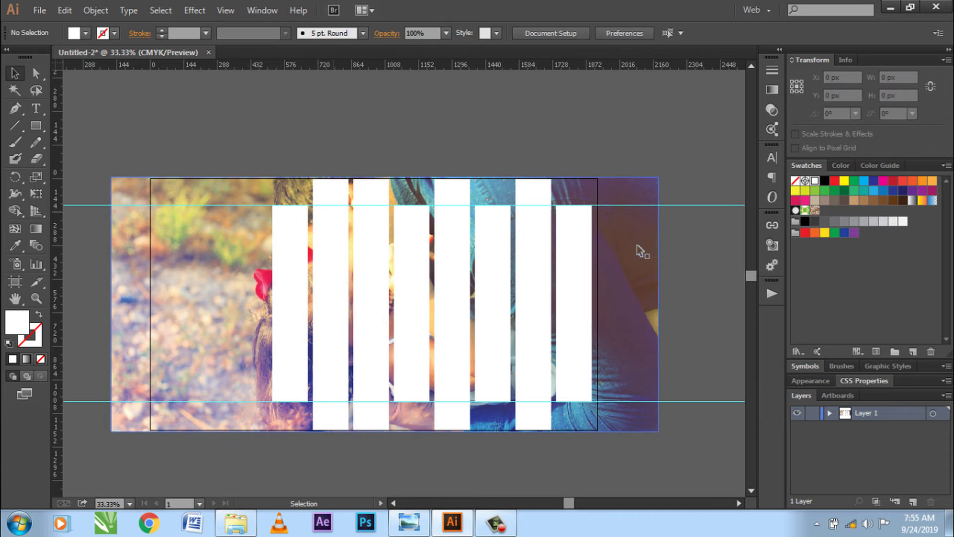
{"action": "left_click_drag", "start_coordinate": [652, 401], "coordinate": [362, 104]}
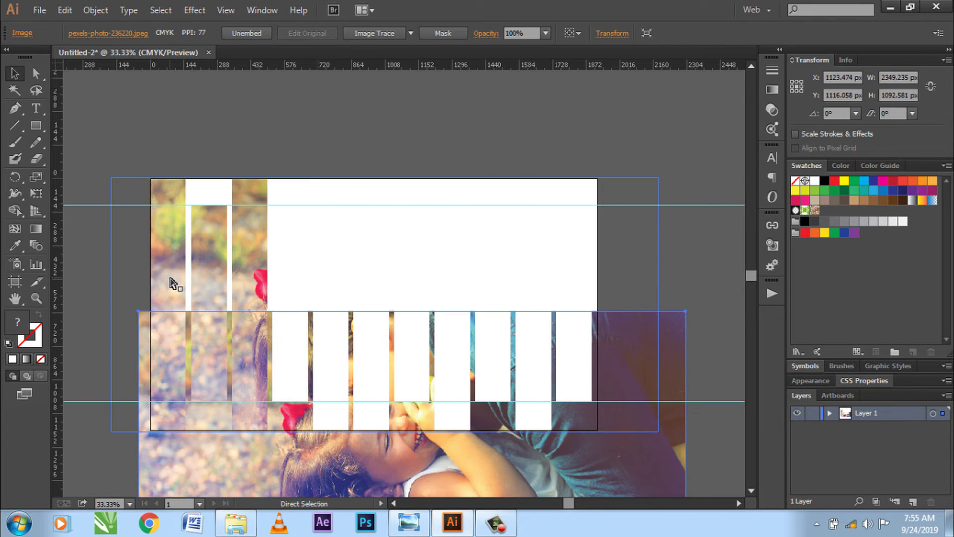
- Undo the photo move, then copy the photo and Paste in Front again
{"action": "key", "text": "ctrl+z"}
{"action": "left_click", "coordinate": [400, 149]}
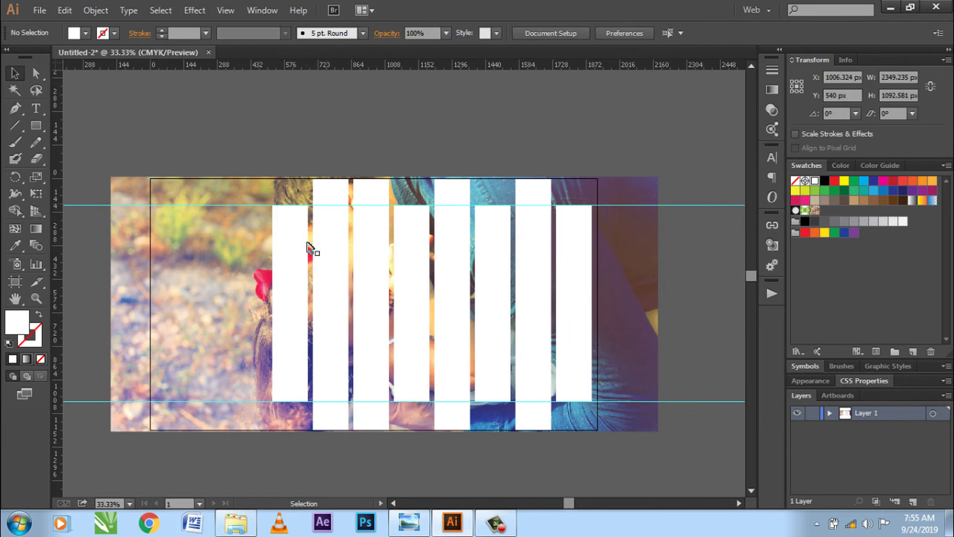
{"action": "left_click", "coordinate": [621, 256]}
{"action": "left_click", "coordinate": [65, 10]}
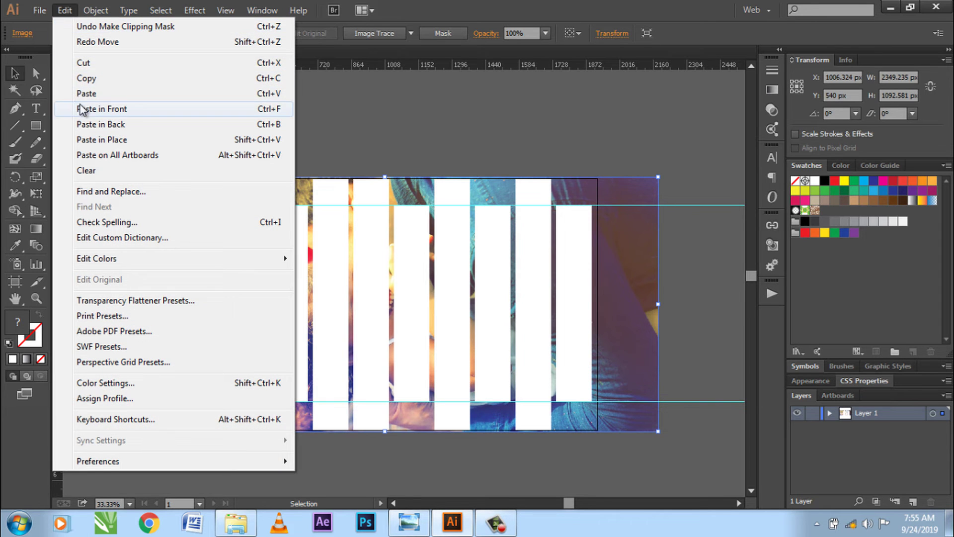
{"action": "left_click", "coordinate": [109, 79]}
{"action": "left_click", "coordinate": [69, 9]}
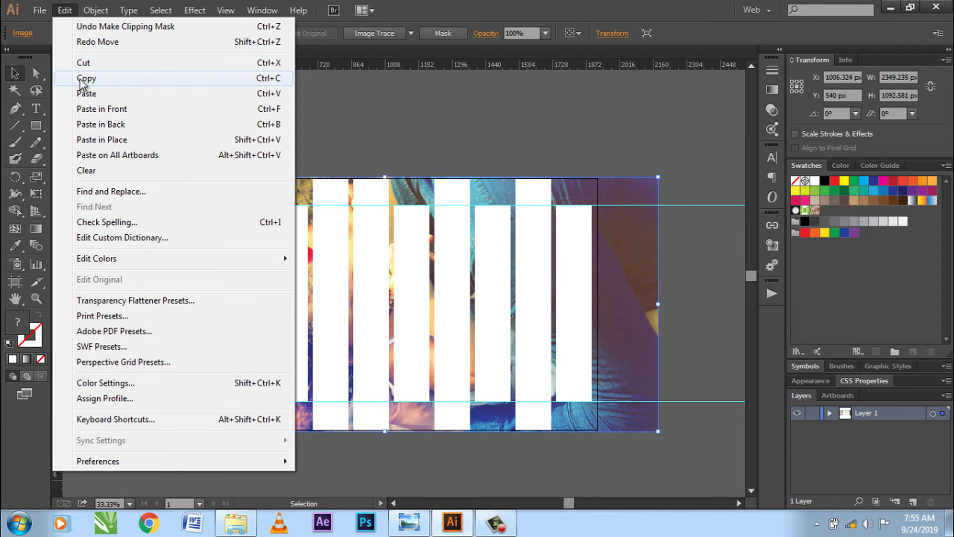
{"action": "left_click", "coordinate": [91, 109]}
- Clip the new photo copy to the next white strip with Make Clipping Mask, then reselect the background photo
{"action": "left_click", "coordinate": [477, 117]}
{"action": "left_click", "coordinate": [341, 298]}
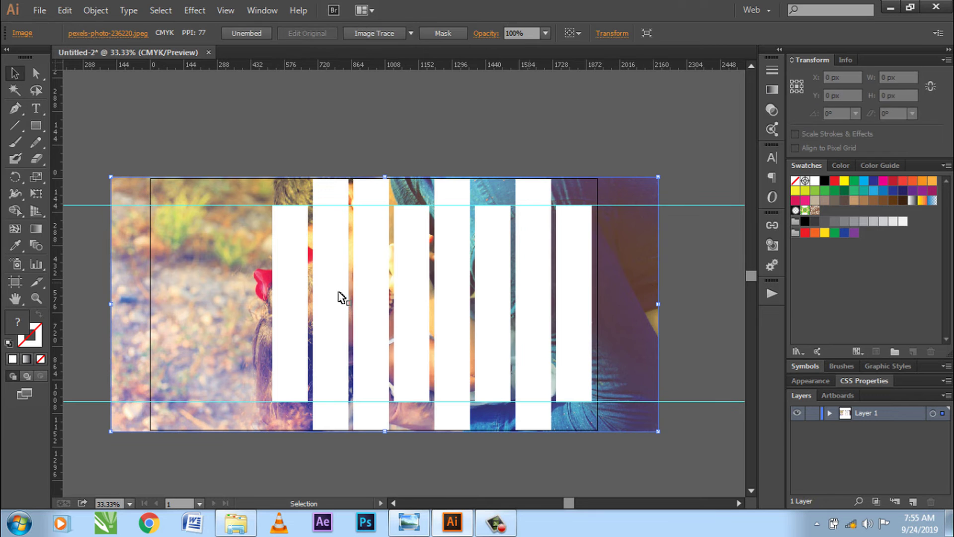
{"action": "left_click", "coordinate": [290, 236], "text": "shift"}
{"action": "right_click", "coordinate": [285, 225]}
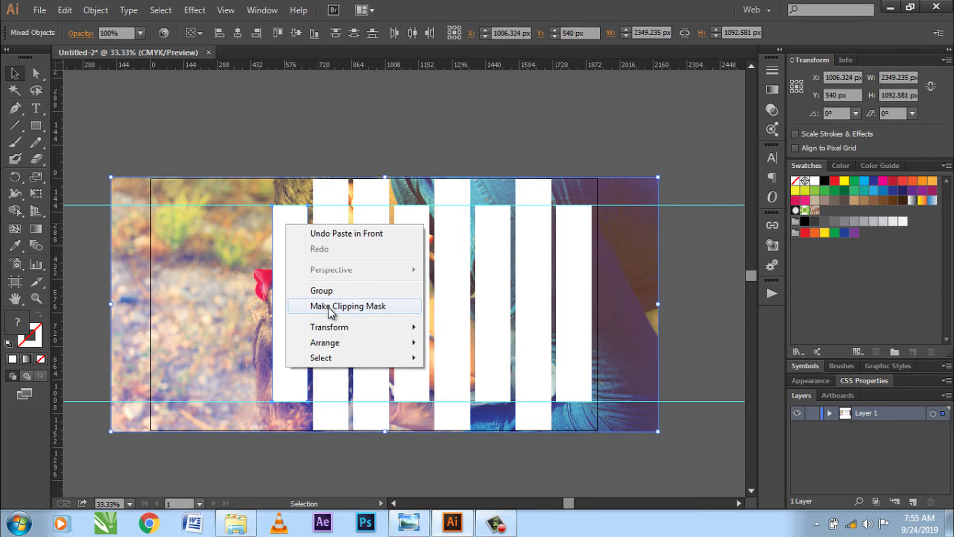
{"action": "left_click", "coordinate": [323, 306]}
{"action": "left_click", "coordinate": [695, 294]}
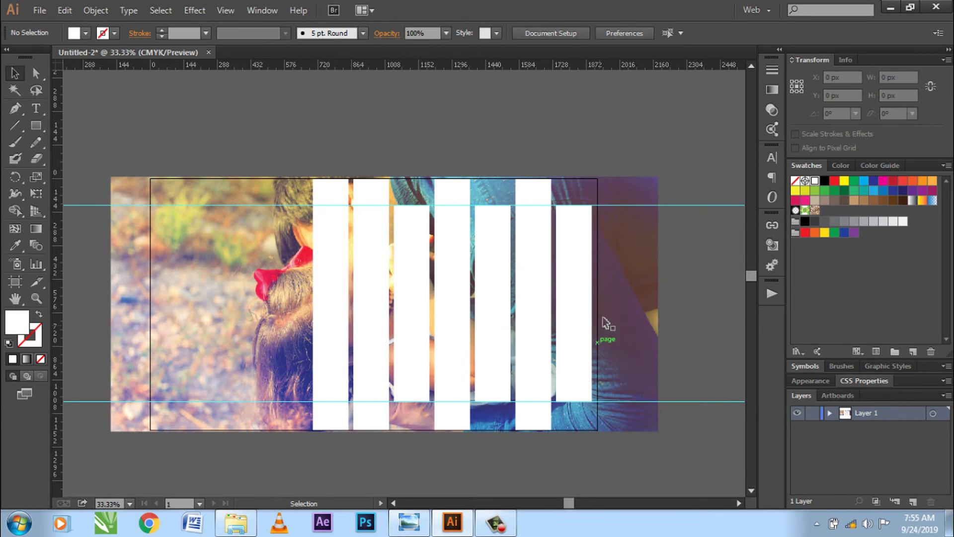
{"action": "left_click", "coordinate": [655, 214]}
{"action": "left_click", "coordinate": [65, 10]}
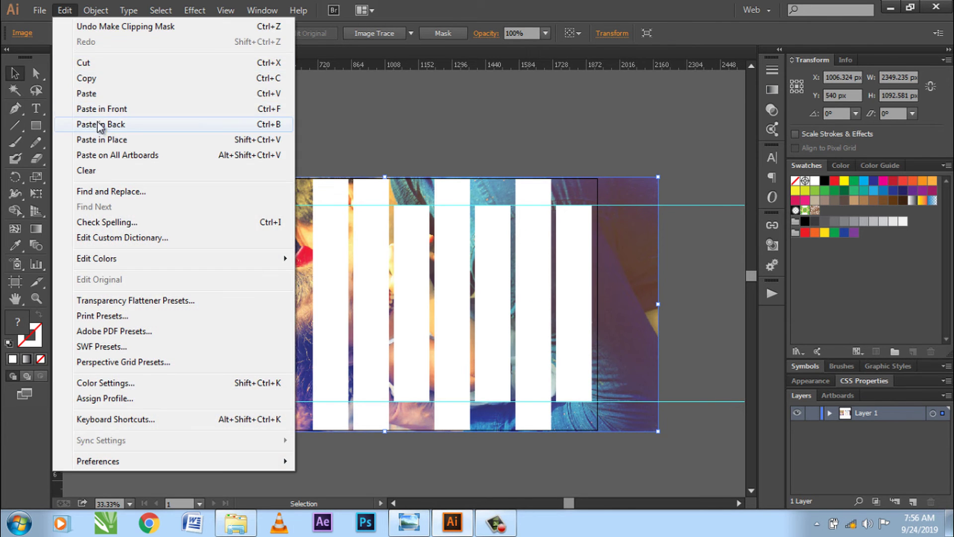
- Clip pasted photo copies into the first few remaining white strips with Make Clipping Mask
{"action": "left_click", "coordinate": [102, 123]}
{"action": "right_click", "coordinate": [342, 261]}
{"action": "left_click", "coordinate": [496, 345]}
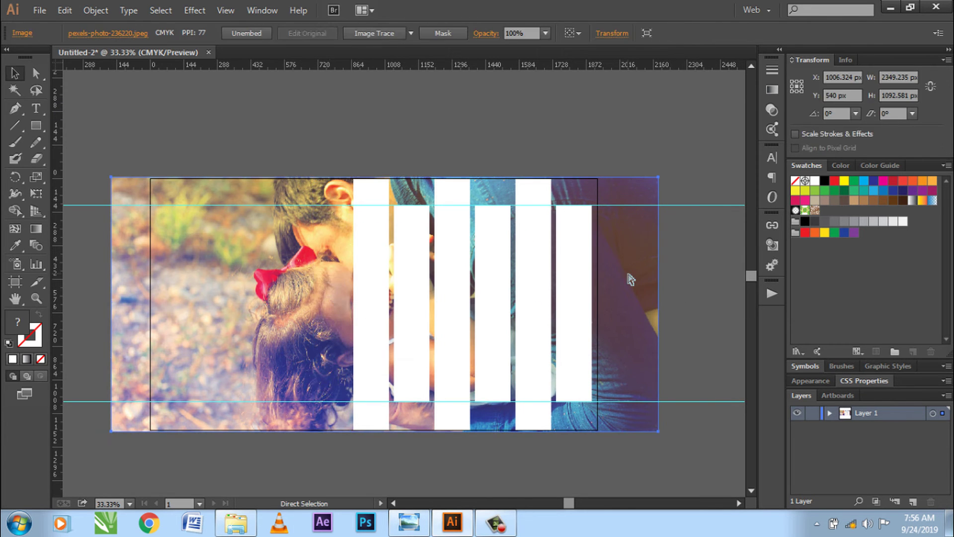
{"action": "right_click", "coordinate": [362, 240]}
{"action": "left_click", "coordinate": [516, 324]}
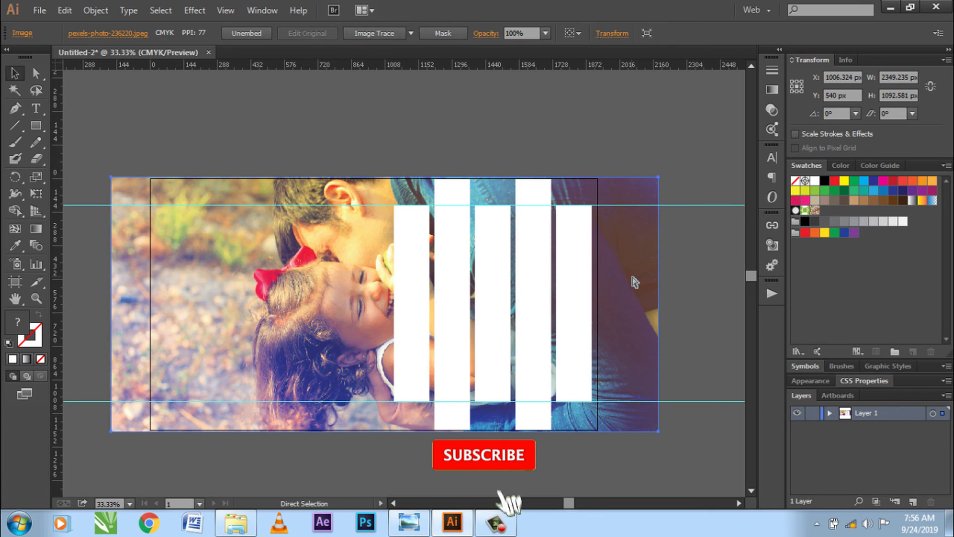
{"action": "left_click", "coordinate": [407, 249], "text": "shift"}
{"action": "right_click", "coordinate": [407, 248]}
{"action": "left_click", "coordinate": [562, 332]}
{"action": "left_click", "coordinate": [452, 271], "text": "shift"}
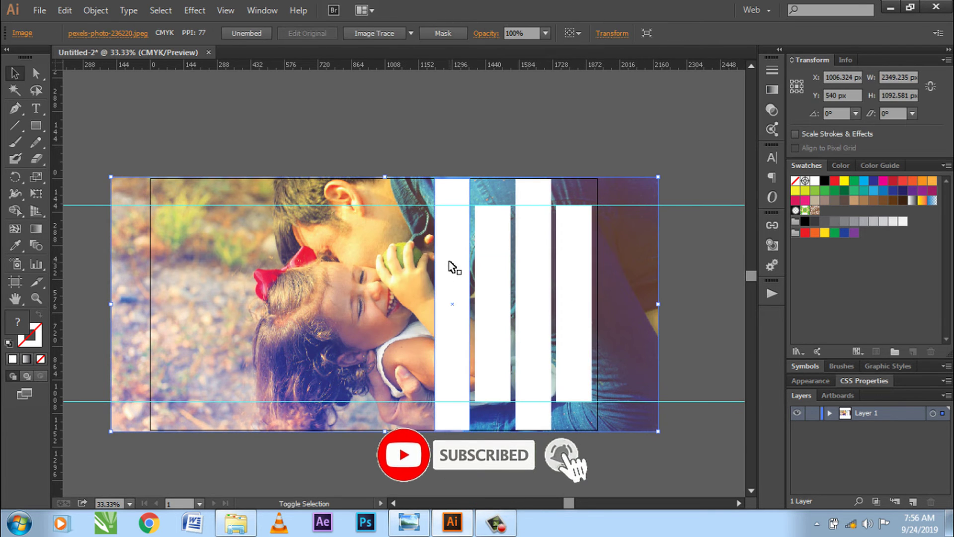
- Clip photo copies into the next several shortened strips
{"action": "right_click", "coordinate": [448, 260]}
{"action": "left_click", "coordinate": [512, 343]}
{"action": "left_click", "coordinate": [494, 277], "text": "shift"}
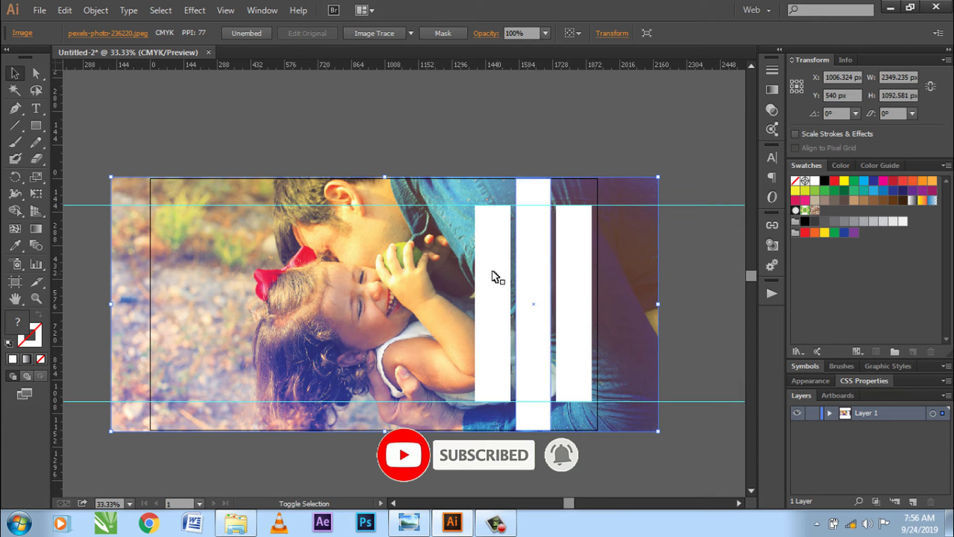
{"action": "right_click", "coordinate": [491, 253]}
{"action": "left_click", "coordinate": [535, 334]}
{"action": "left_click", "coordinate": [532, 266], "text": "shift"}
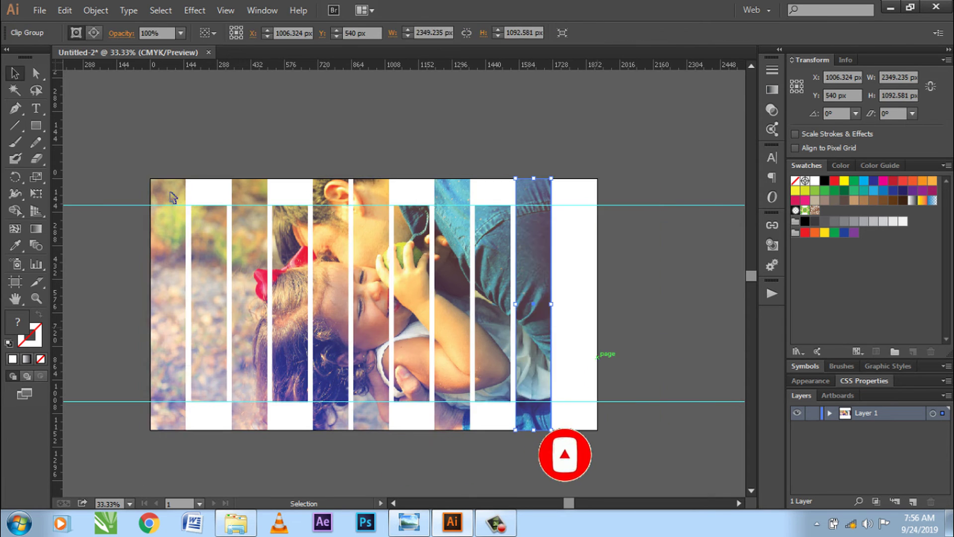
{"action": "left_click", "coordinate": [530, 236], "text": "shift"}
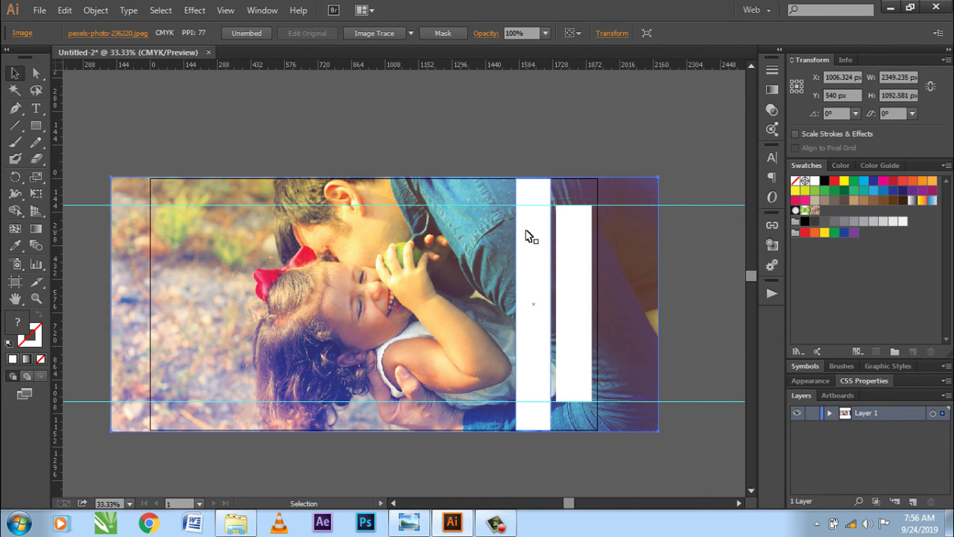
{"action": "right_click", "coordinate": [530, 236]}
{"action": "left_click", "coordinate": [572, 313]}
- Reselect the background photo, copy it, and paste a copy in front
{"action": "left_click", "coordinate": [643, 315]}
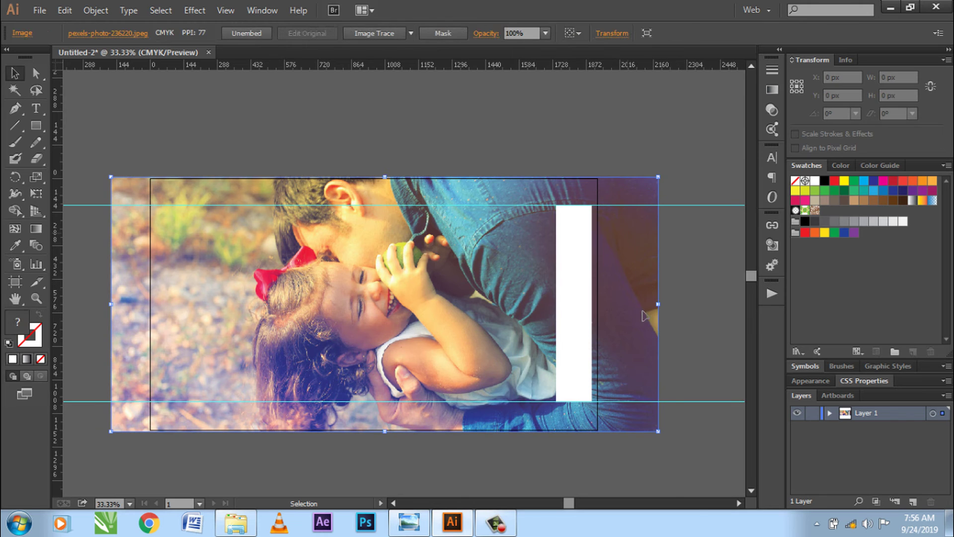
{"action": "left_click_drag", "start_coordinate": [644, 316], "coordinate": [651, 329]}
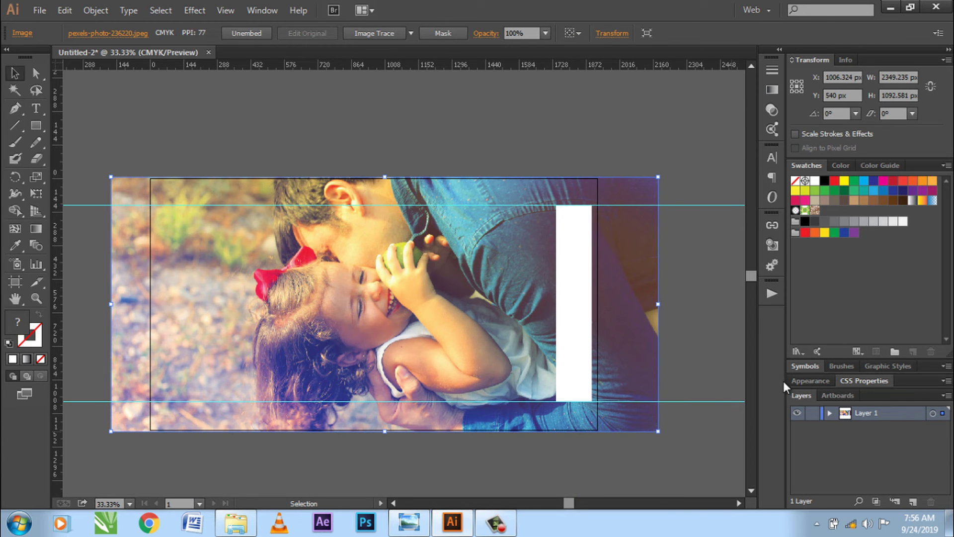
{"action": "left_click", "coordinate": [556, 140]}
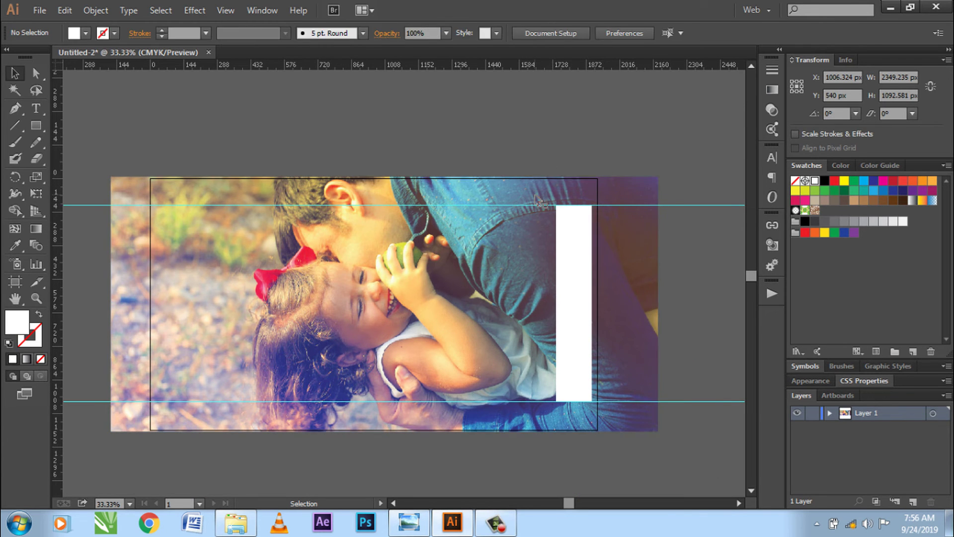
{"action": "left_click", "coordinate": [631, 119]}
{"action": "left_click", "coordinate": [633, 198]}
{"action": "left_click", "coordinate": [66, 10]}
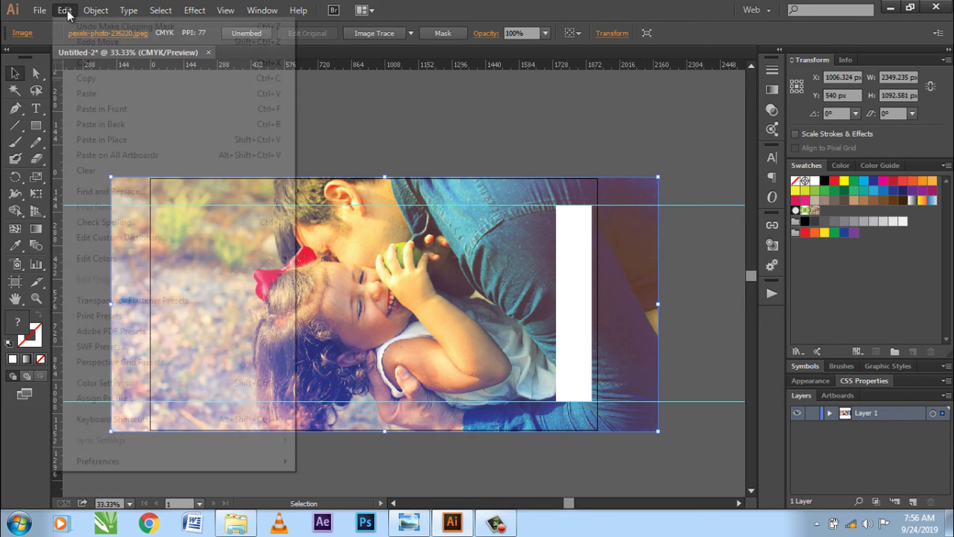
{"action": "left_click", "coordinate": [85, 78]}
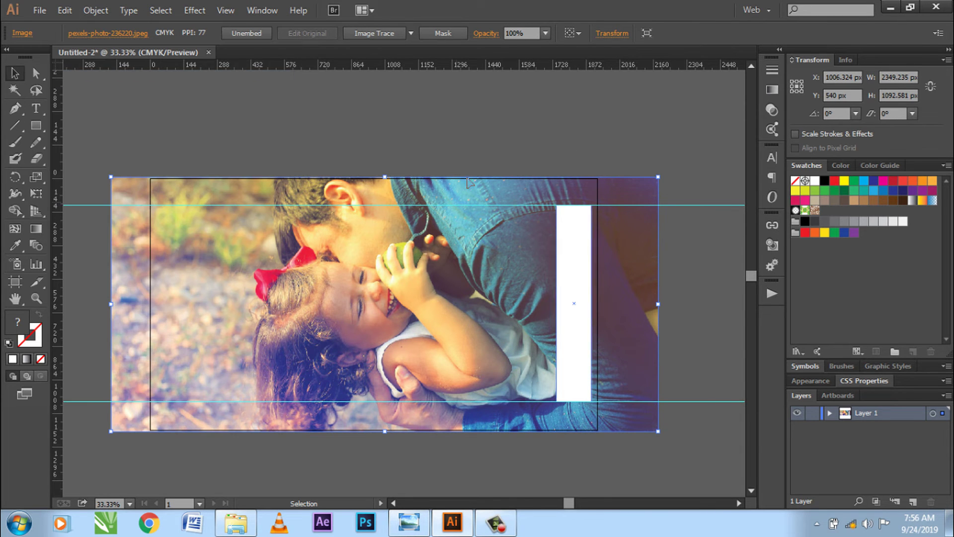
{"action": "left_click", "coordinate": [66, 10]}
{"action": "left_click", "coordinate": [177, 109]}
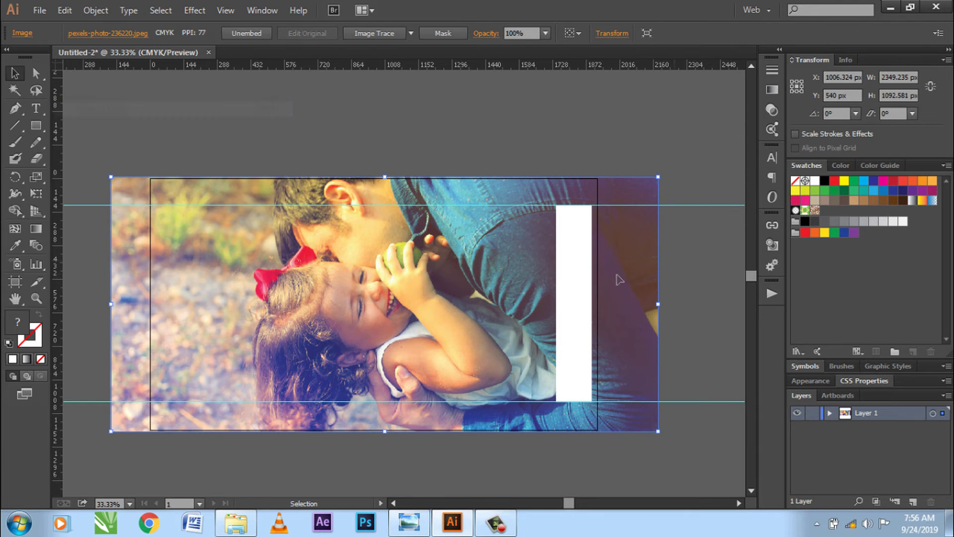
- Clip the photo copy into the last white strip, then deselect and zoom out
{"action": "left_click", "coordinate": [576, 243], "text": "shift"}
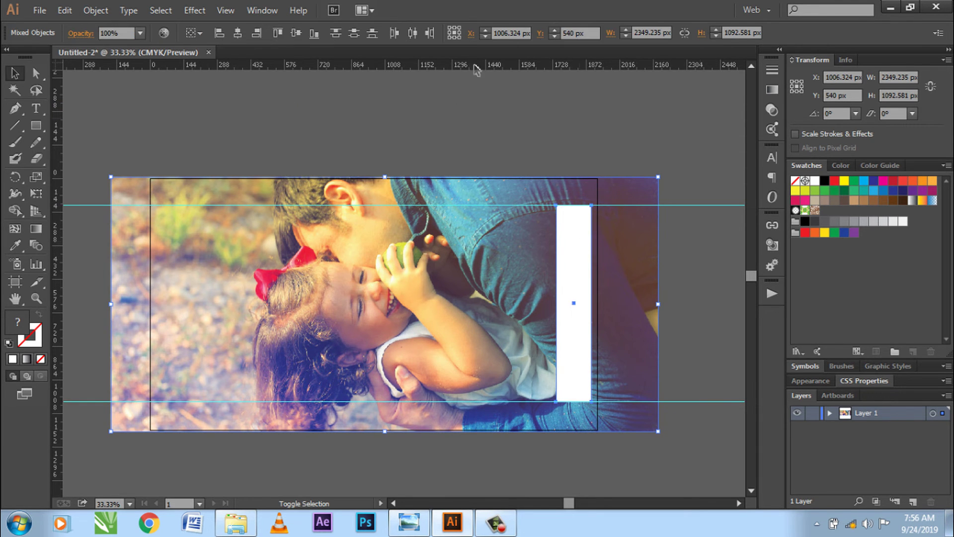
{"action": "right_click", "coordinate": [574, 229]}
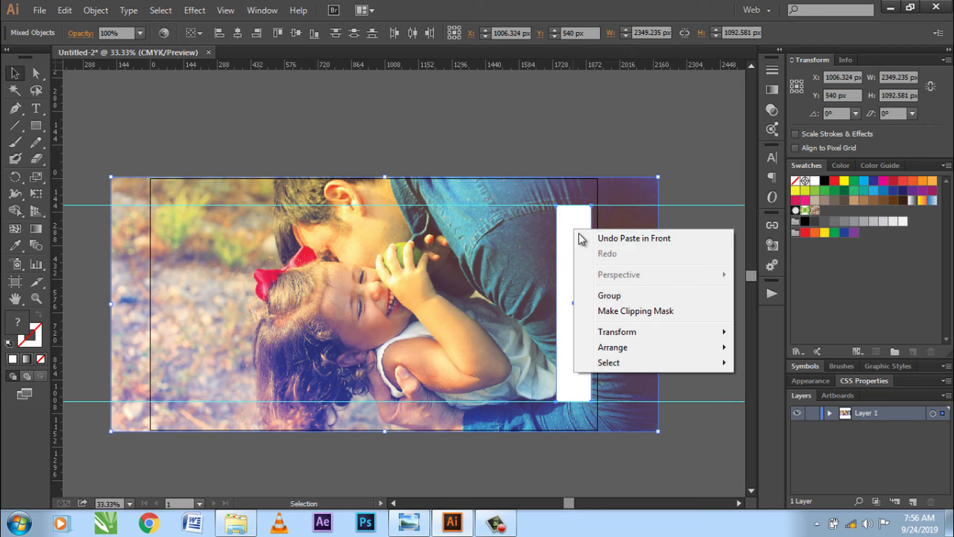
{"action": "left_click", "coordinate": [632, 310]}
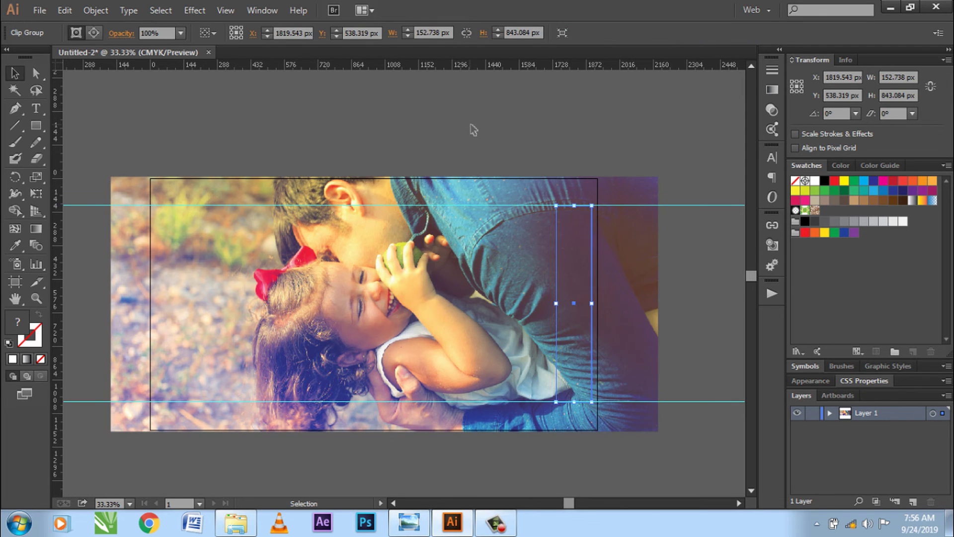
{"action": "key", "text": "ctrl+shift+a"}
{"action": "key", "text": "ctrl+minus"}
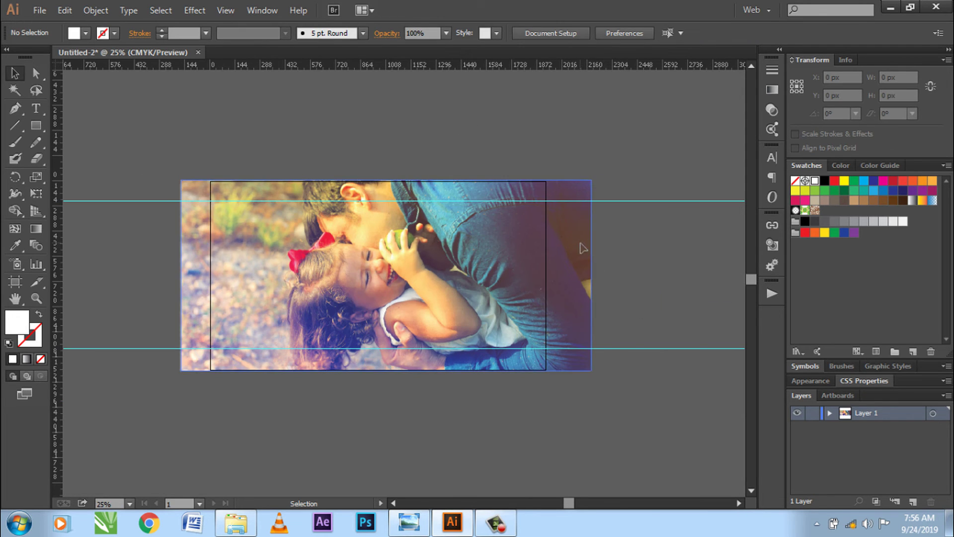
- Set the background photo's opacity to 30%
{"action": "left_click", "coordinate": [580, 245]}
{"action": "left_click", "coordinate": [617, 164]}
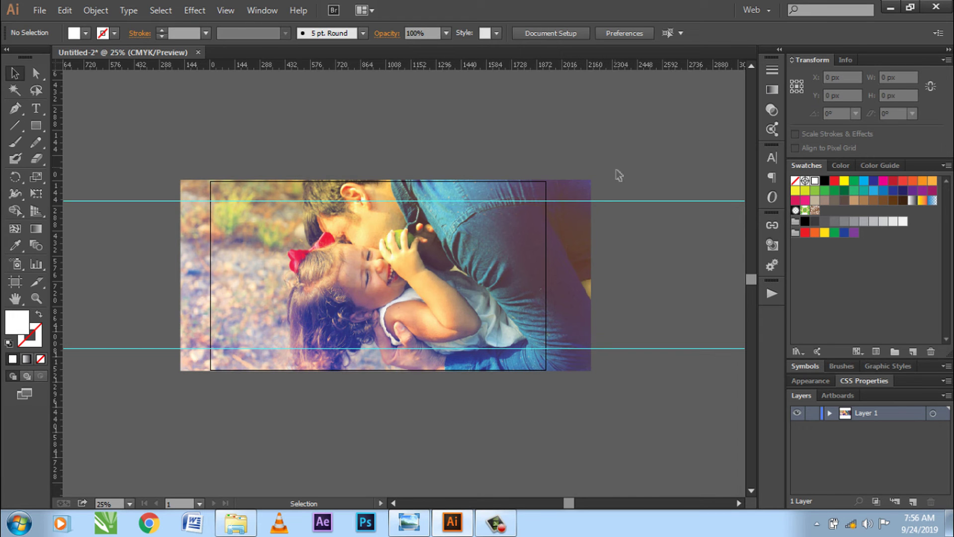
{"action": "left_click", "coordinate": [587, 190]}
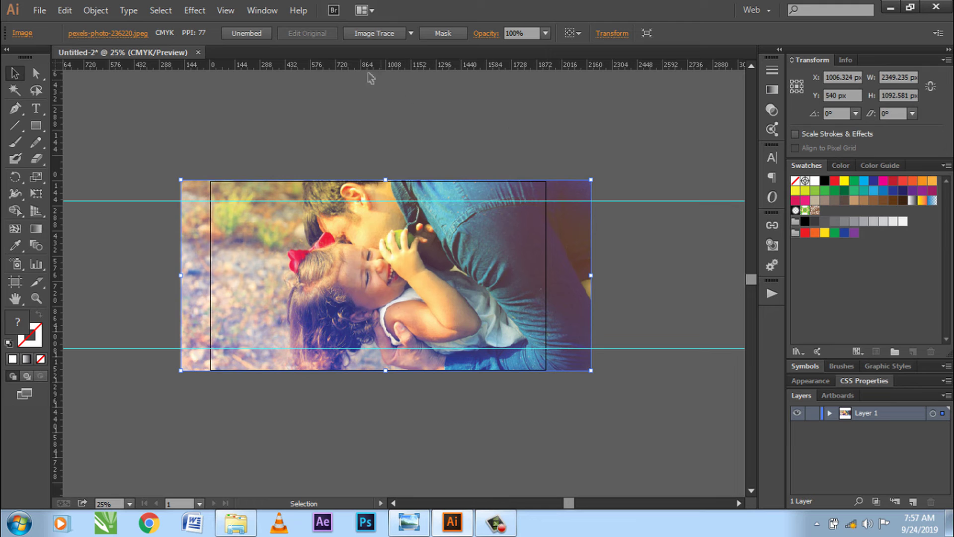
{"action": "left_click", "coordinate": [545, 33]}
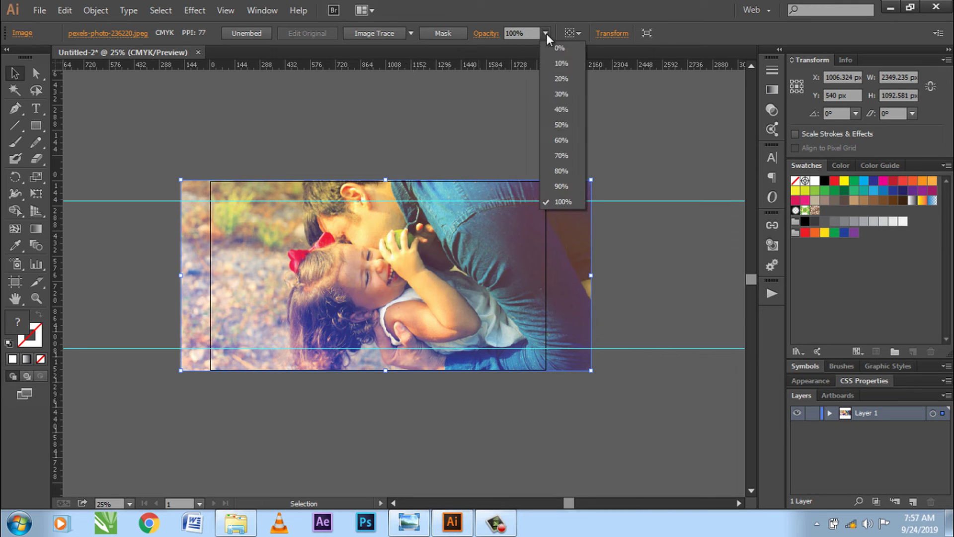
{"action": "left_click", "coordinate": [562, 94]}
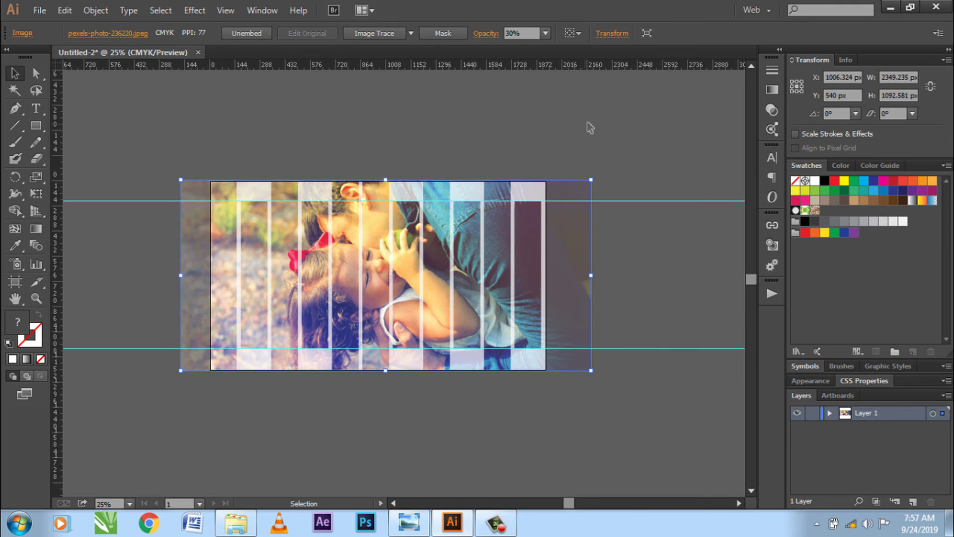
{"action": "left_click", "coordinate": [587, 127]}
- Toggle Outline view to check the artwork, then reselect the faded background photo
{"action": "scroll", "coordinate": [314, 219], "scroll_direction": "up", "scroll_amount": 1}
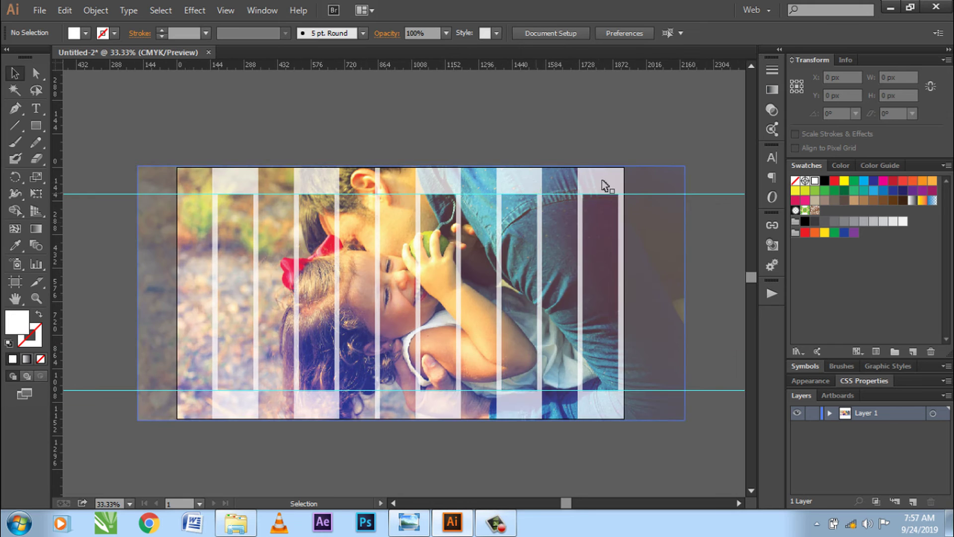
{"action": "left_click", "coordinate": [656, 180]}
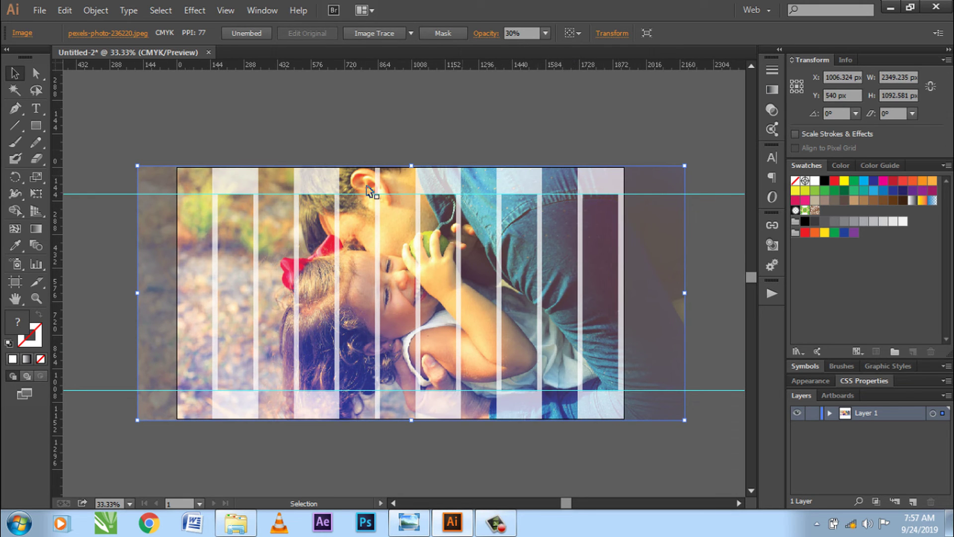
{"action": "left_click", "coordinate": [800, 414]}
{"action": "key", "text": "ctrl+y"}
{"action": "left_click", "coordinate": [800, 413]}
{"action": "key", "text": "ctrl+y"}
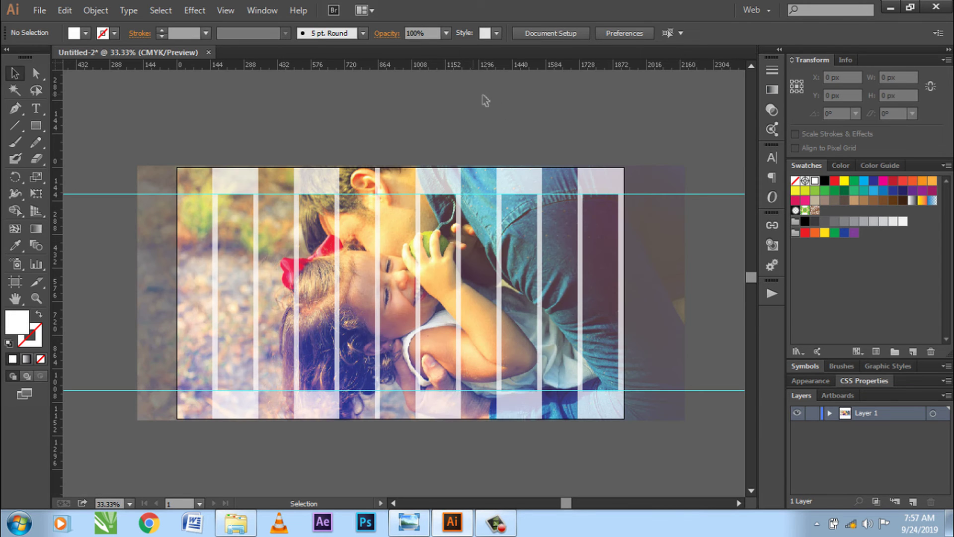
{"action": "left_click", "coordinate": [641, 181]}
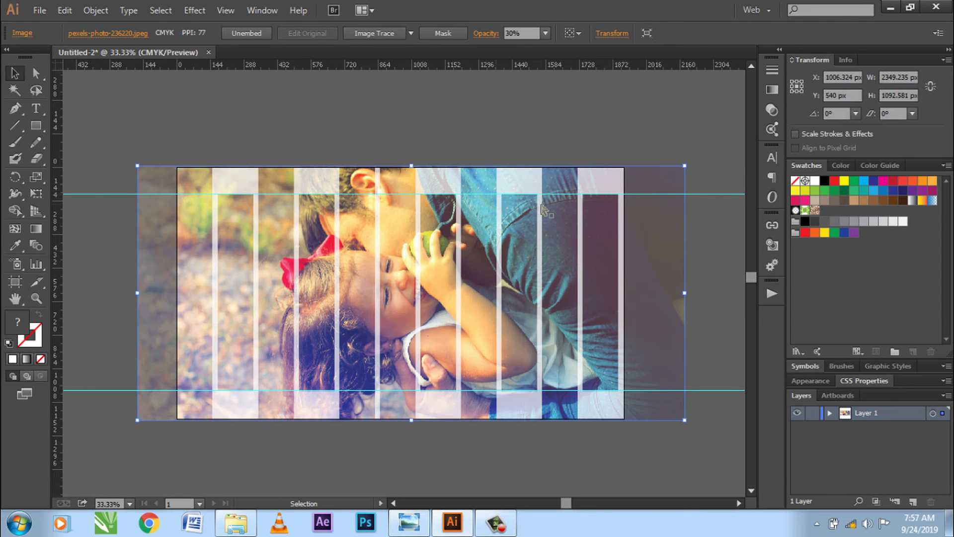
{"action": "key", "text": "a"}
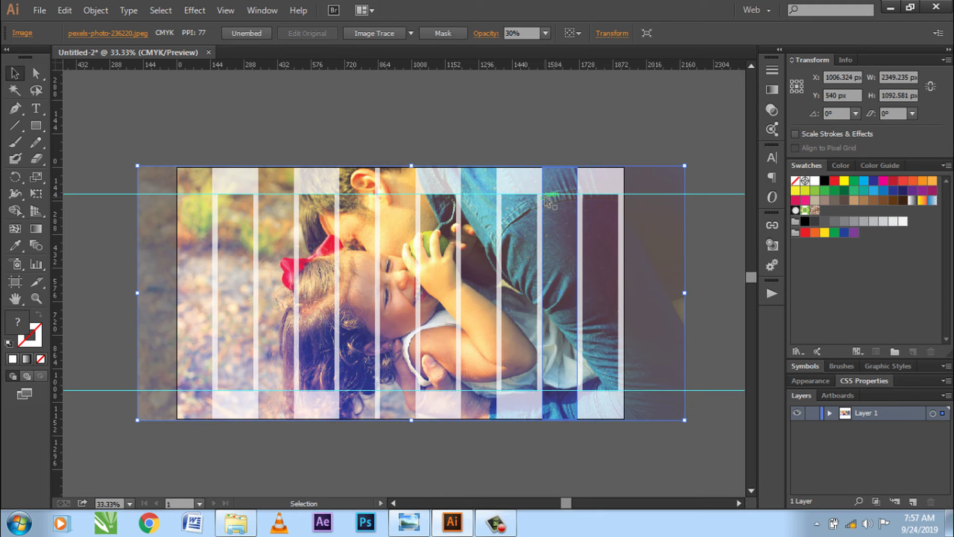
- Delete the faded background photo from behind the strips
{"action": "key", "text": "a"}
{"action": "key", "text": "Delete"}
{"action": "key", "text": "v"}
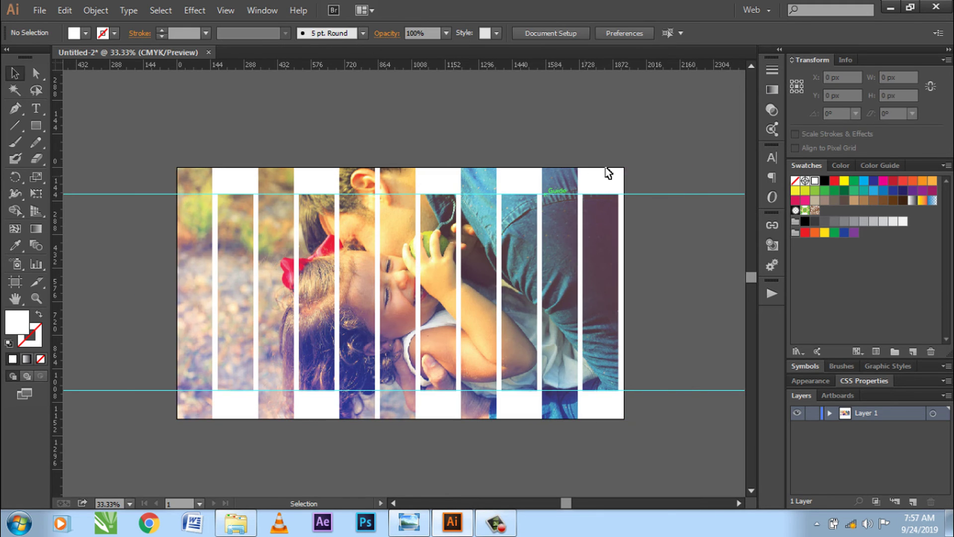
{"action": "scroll", "coordinate": [184, 168], "scroll_direction": "down", "scroll_amount": 1, "text": "alt"}
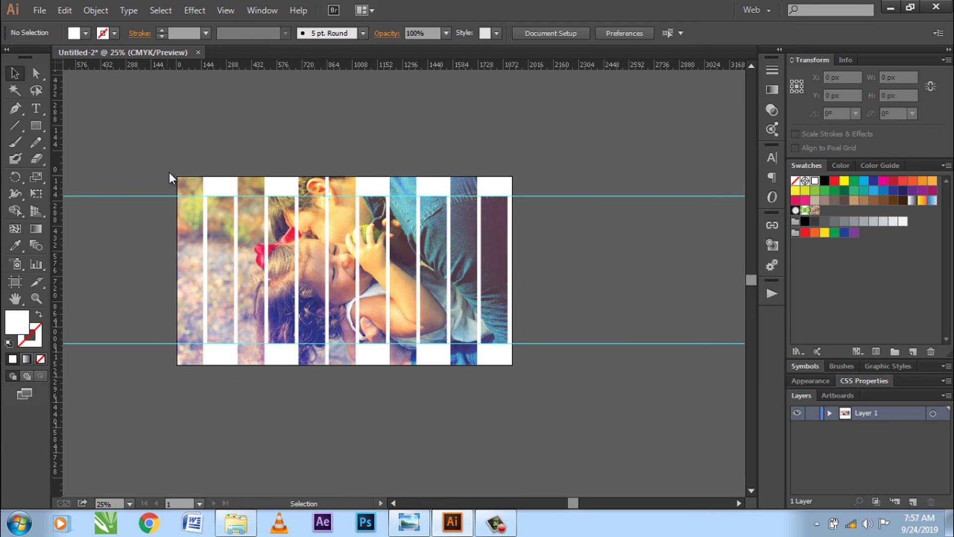
{"action": "key", "text": "super"}
{"action": "key", "text": "super"}
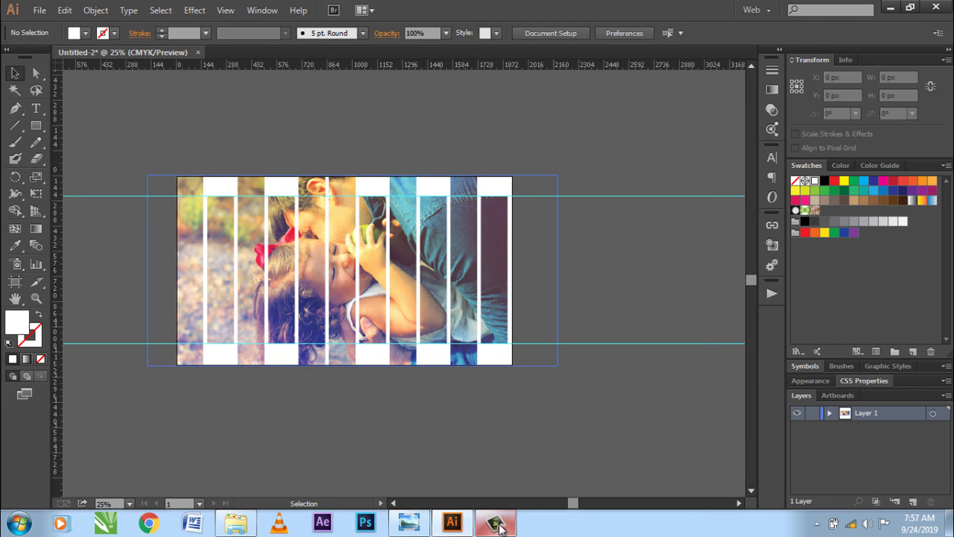
{"action": "key", "text": "ctrl+equal"}
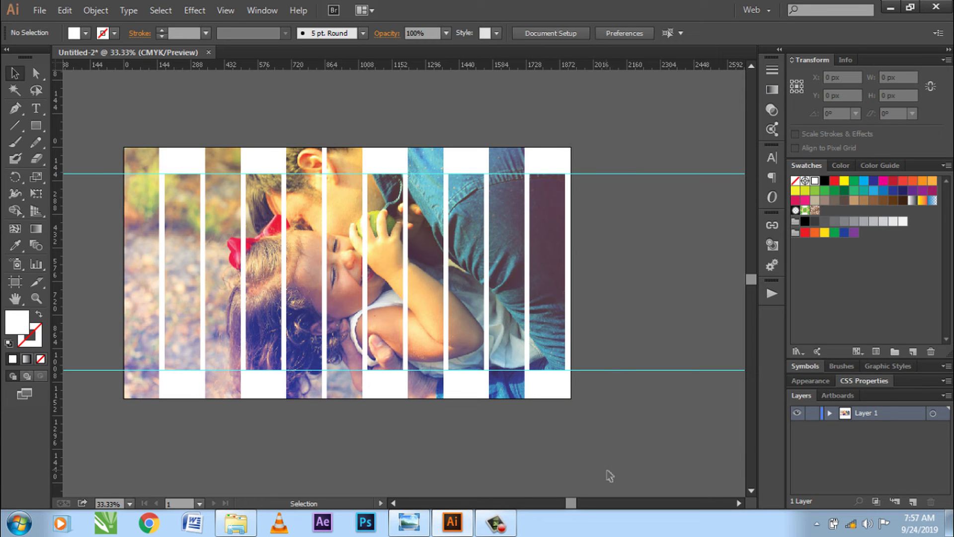
- Hide the guides and paste the faded photo copy back behind the strips
{"action": "key", "text": "ctrl+semicolon"}
{"action": "key", "text": "ctrl+equal"}
{"action": "key", "text": "slash"}
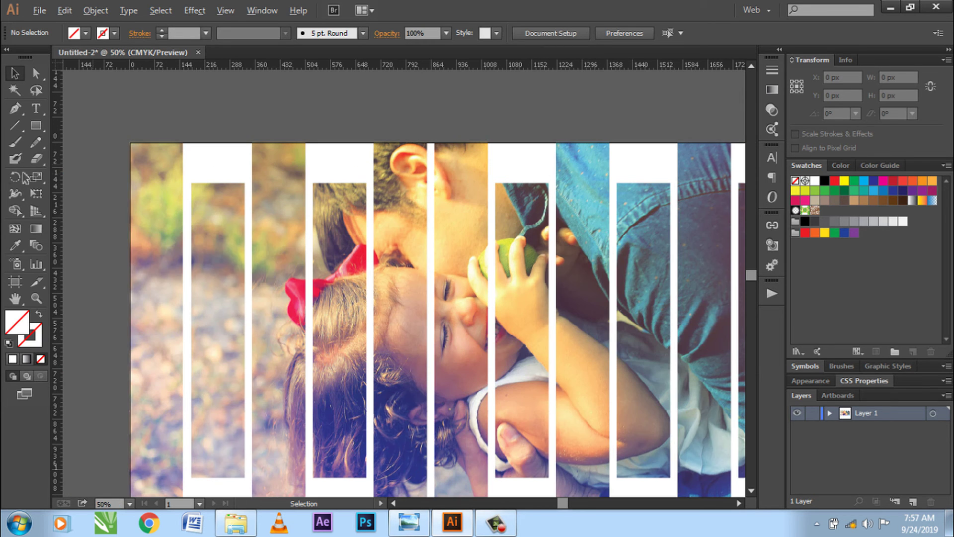
{"action": "key", "text": "ctrl+minus"}
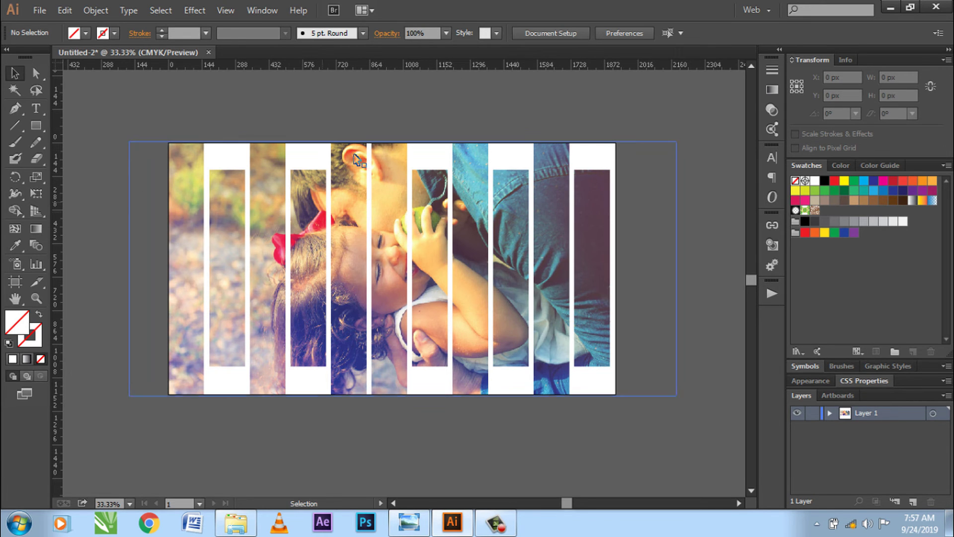
{"action": "key", "text": "ctrl+z"}
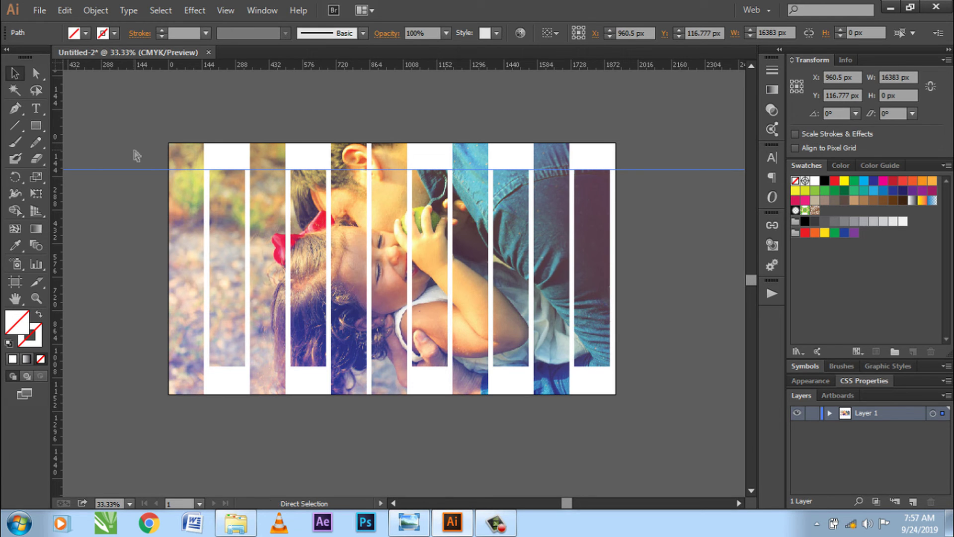
{"action": "key", "text": "ctrl+alt+3"}
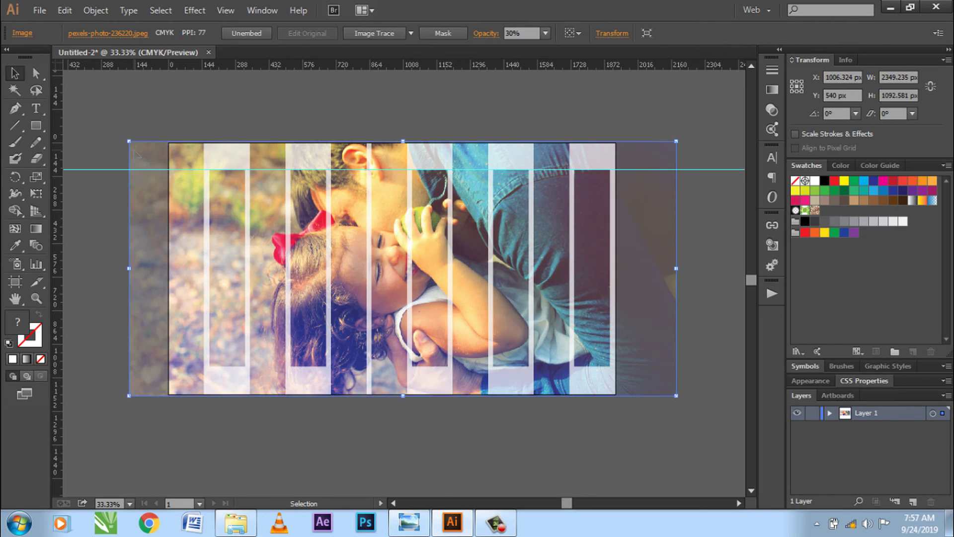
- Reduce the background photo copy's opacity to 20%
{"action": "left_click", "coordinate": [118, 173]}
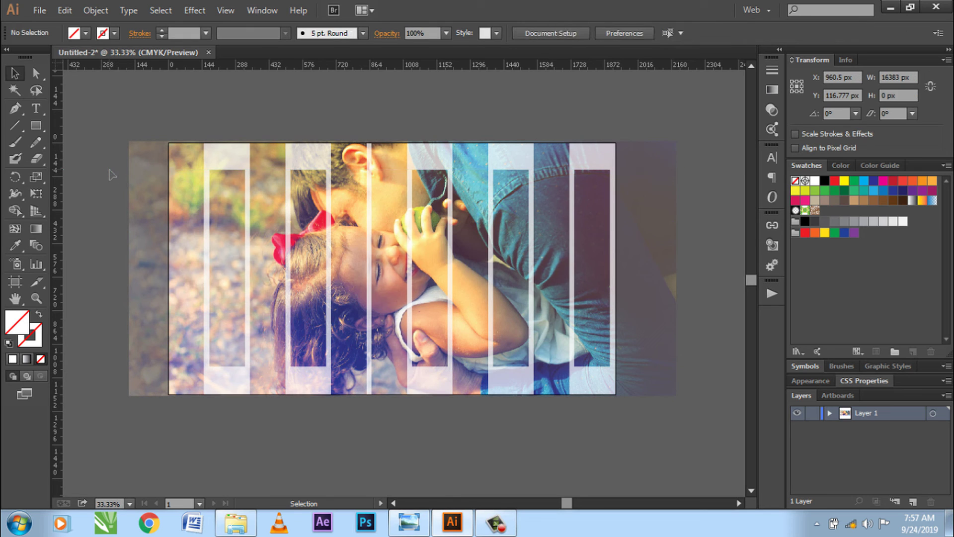
{"action": "left_click", "coordinate": [660, 158]}
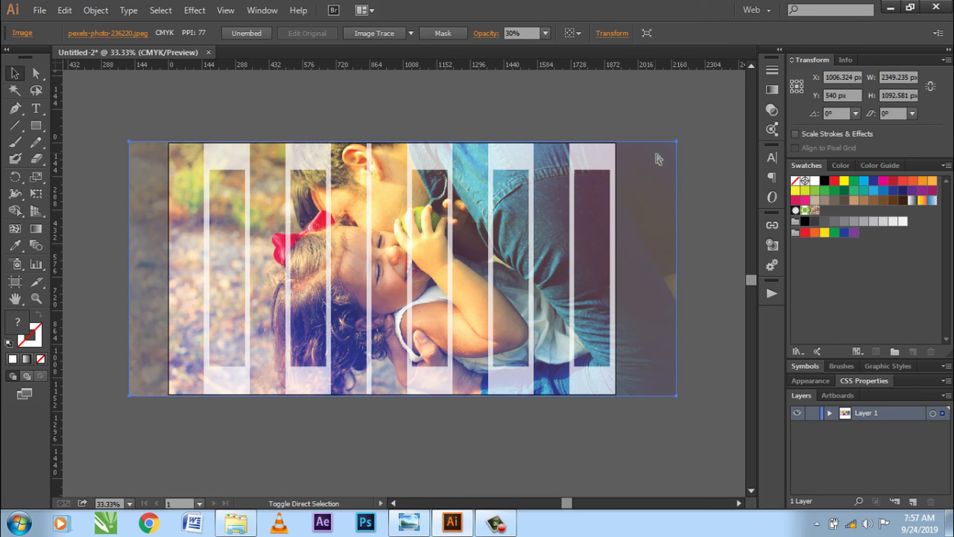
{"action": "left_click", "coordinate": [565, 103]}
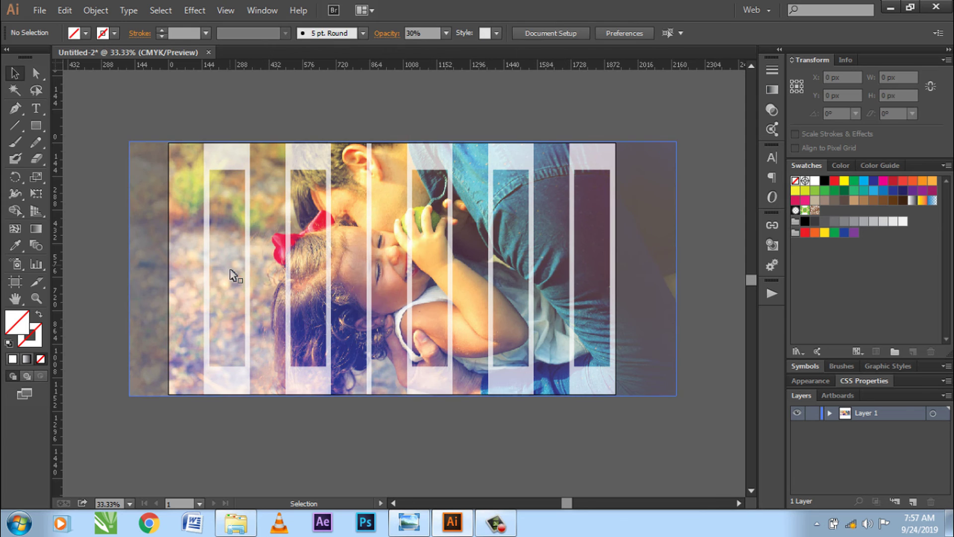
{"action": "left_click", "coordinate": [653, 163]}
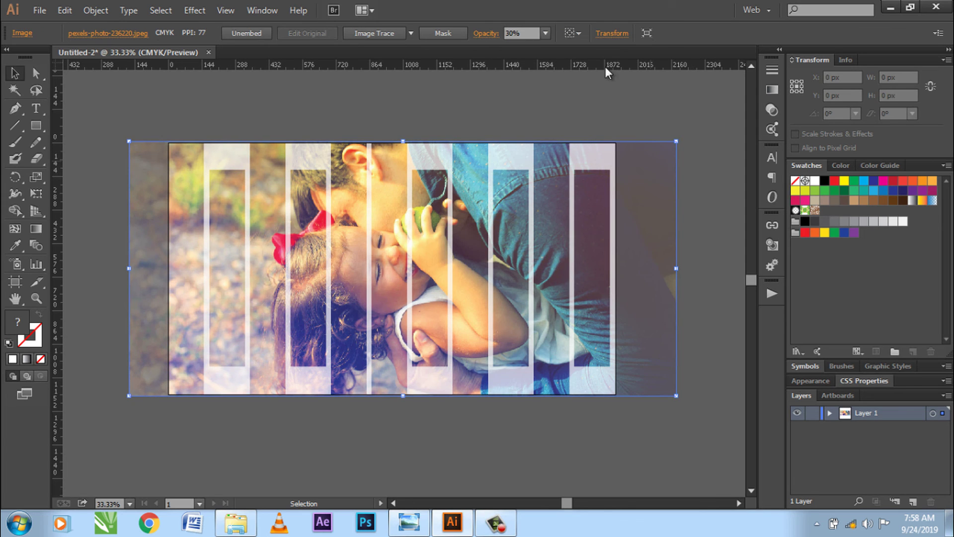
{"action": "left_click", "coordinate": [545, 33]}
{"action": "left_click", "coordinate": [558, 93]}
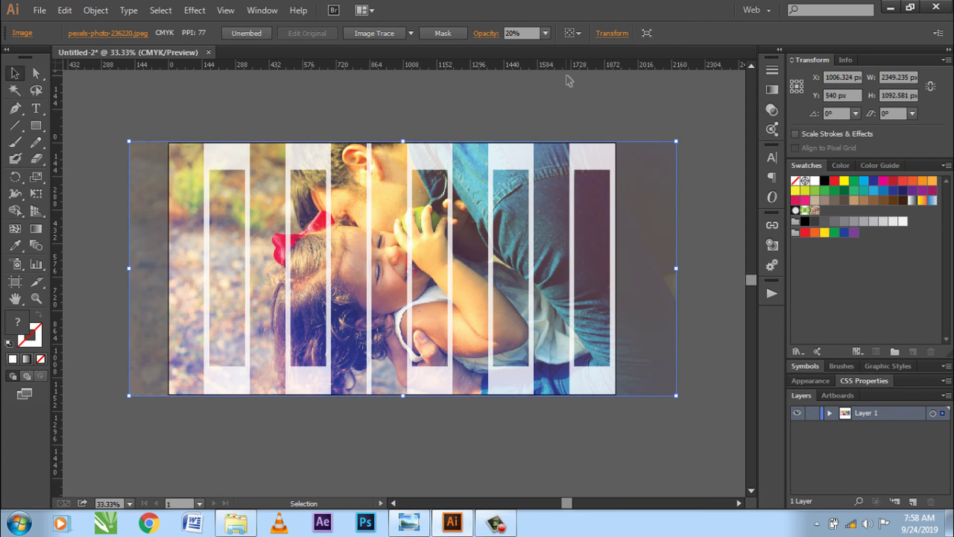
{"action": "left_click", "coordinate": [409, 98]}
- Zoom so the artboard fills the view and adjust the faded photo's position
{"action": "key", "text": "z"}
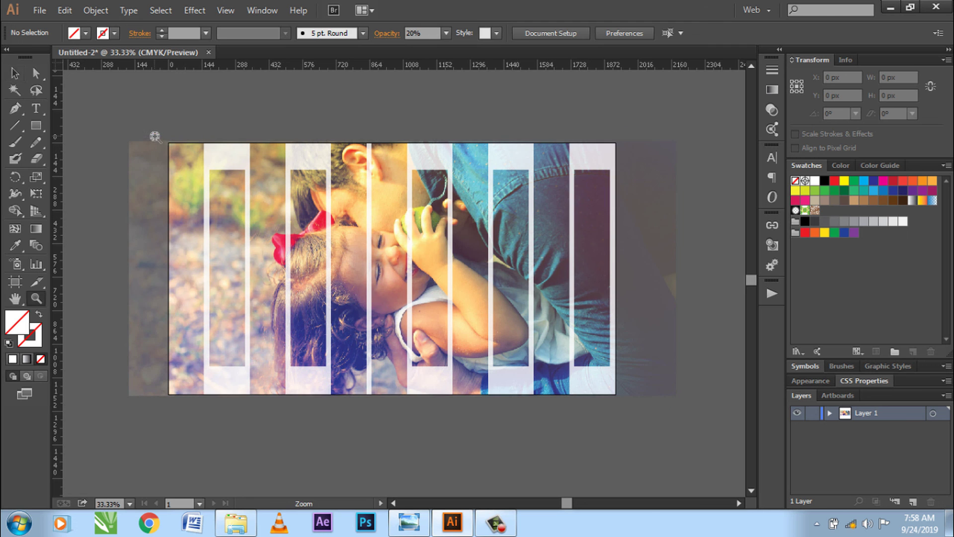
{"action": "left_click_drag", "start_coordinate": [158, 137], "coordinate": [620, 397]}
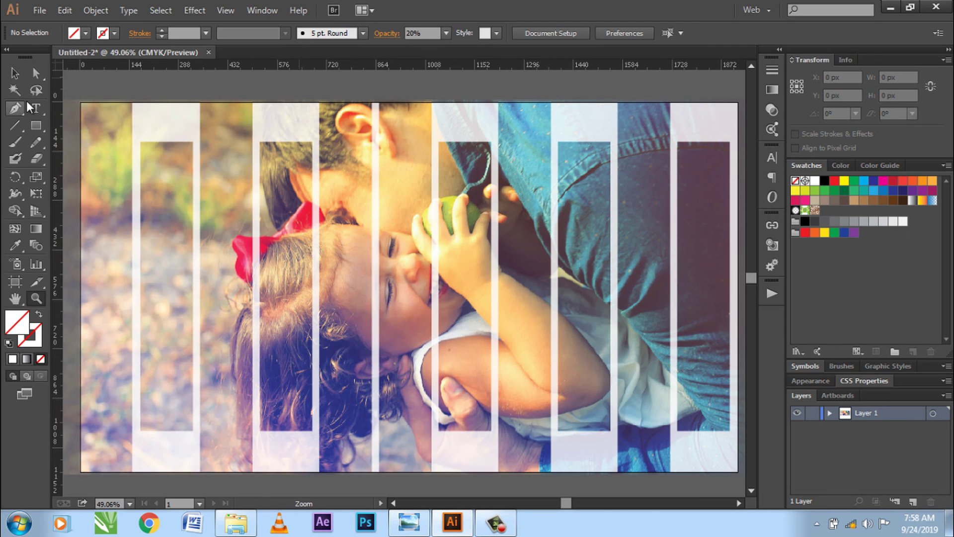
{"action": "left_click", "coordinate": [14, 74]}
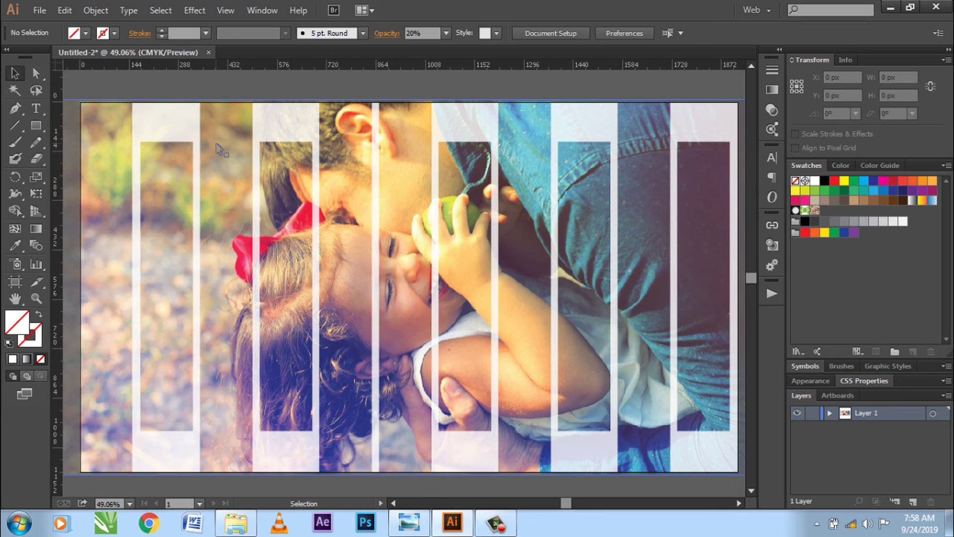
{"action": "scroll", "coordinate": [216, 144], "scroll_direction": "down", "scroll_amount": 1}
{"action": "mouse_move", "coordinate": [623, 186]}
{"action": "left_mouse_down"}
{"action": "mouse_move", "coordinate": [616, 262]}
{"action": "mouse_move", "coordinate": [606, 165]}
{"action": "left_mouse_up"}
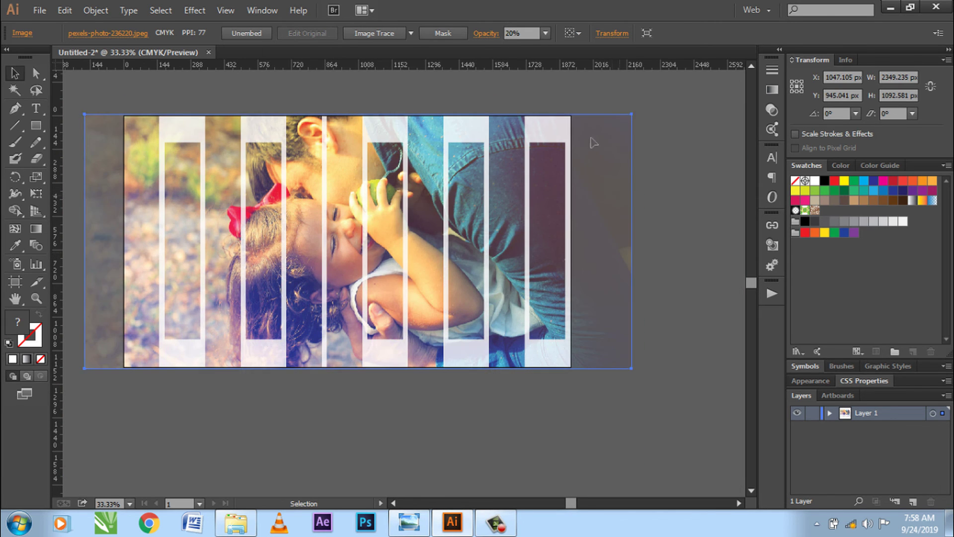
{"action": "left_click", "coordinate": [435, 405]}
- In Photo Viewer, browse the original photo and Collarge Design-01-03, 01-02 and 01-01
{"action": "left_click", "coordinate": [408, 521]}
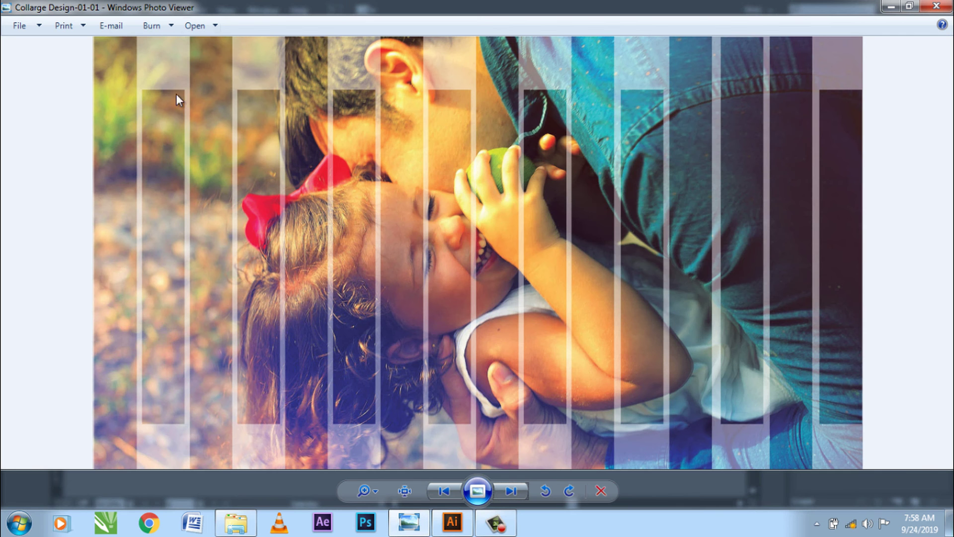
{"action": "left_click", "coordinate": [434, 491]}
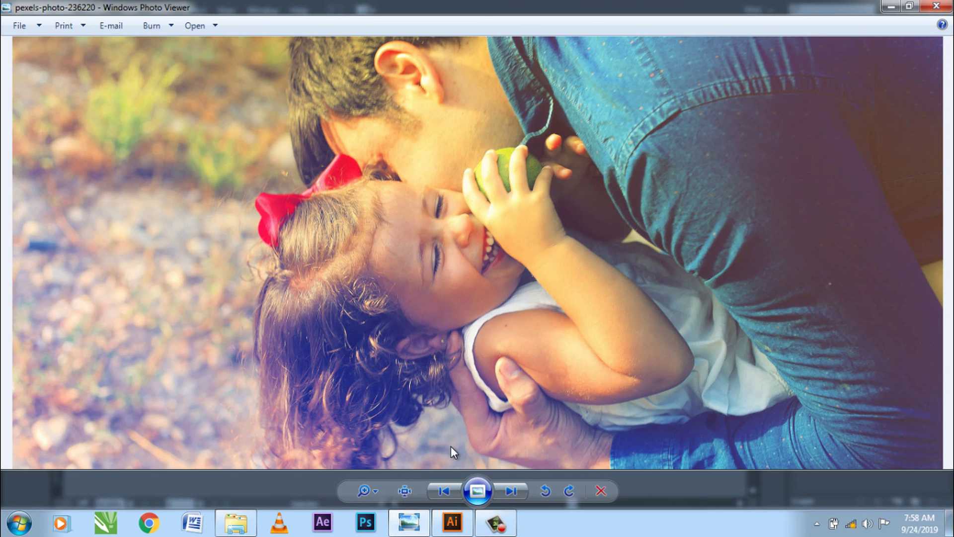
{"action": "left_click", "coordinate": [438, 490]}
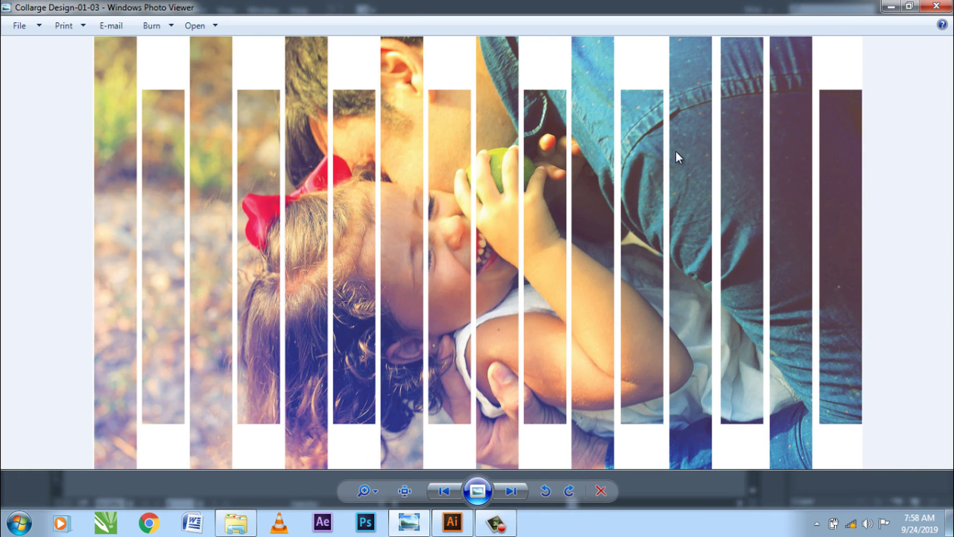
{"action": "left_click", "coordinate": [442, 484]}
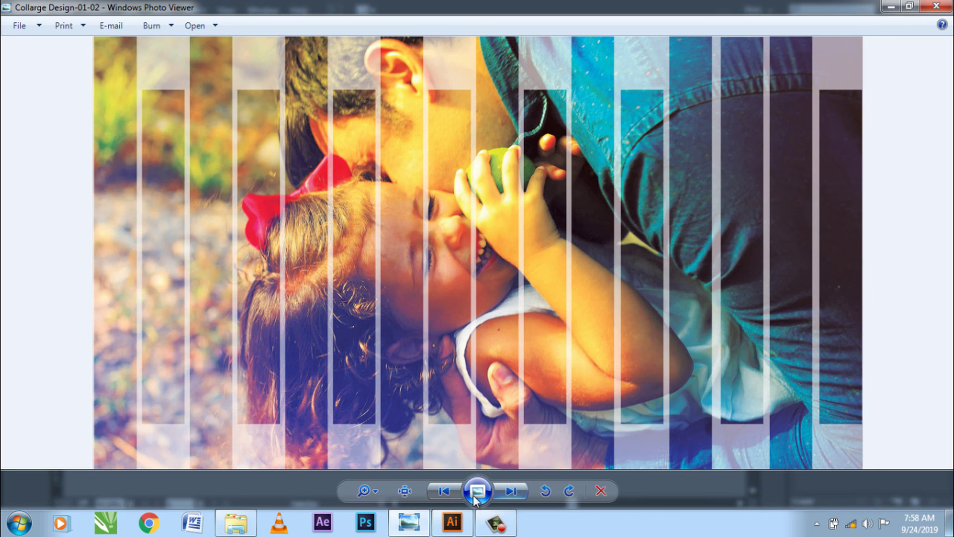
{"action": "left_click", "coordinate": [442, 492]}
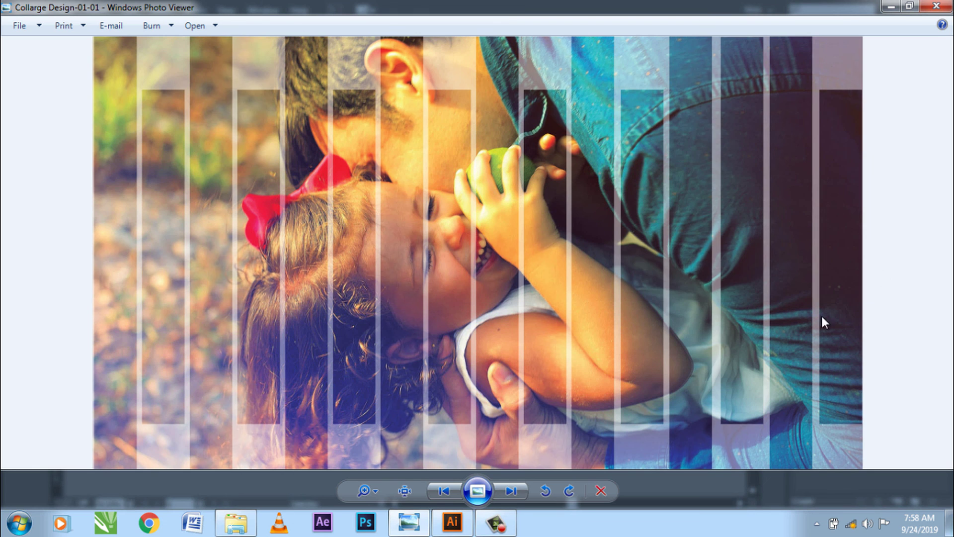
{"action": "key", "text": "alt+Tab"}
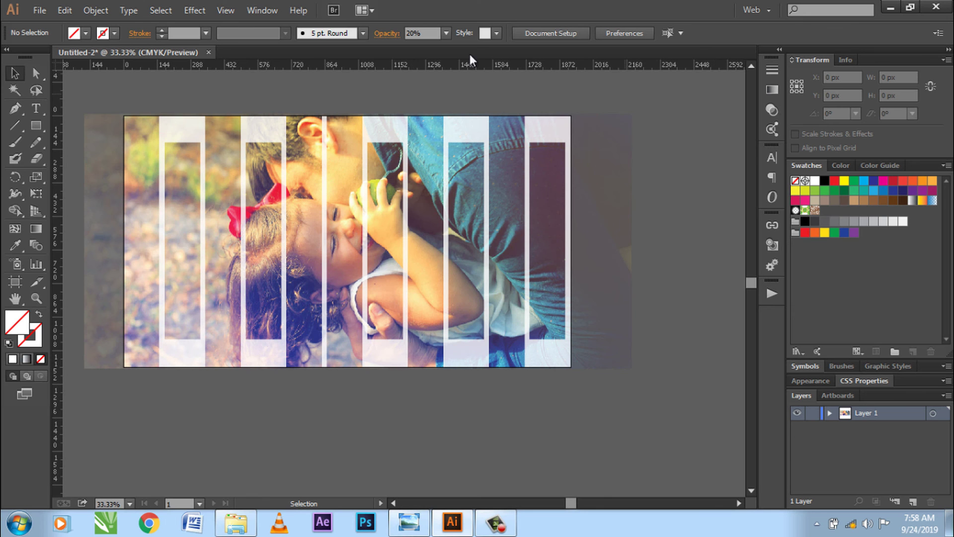
{"action": "scroll", "coordinate": [595, 413], "scroll_direction": "up", "scroll_amount": 1}
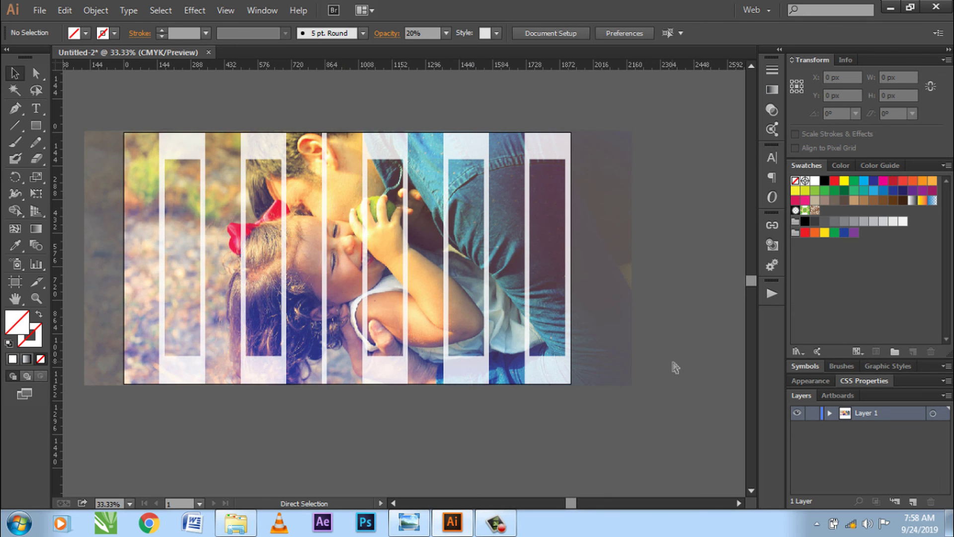
{"action": "scroll", "coordinate": [673, 366], "scroll_direction": "left", "scroll_amount": 2}
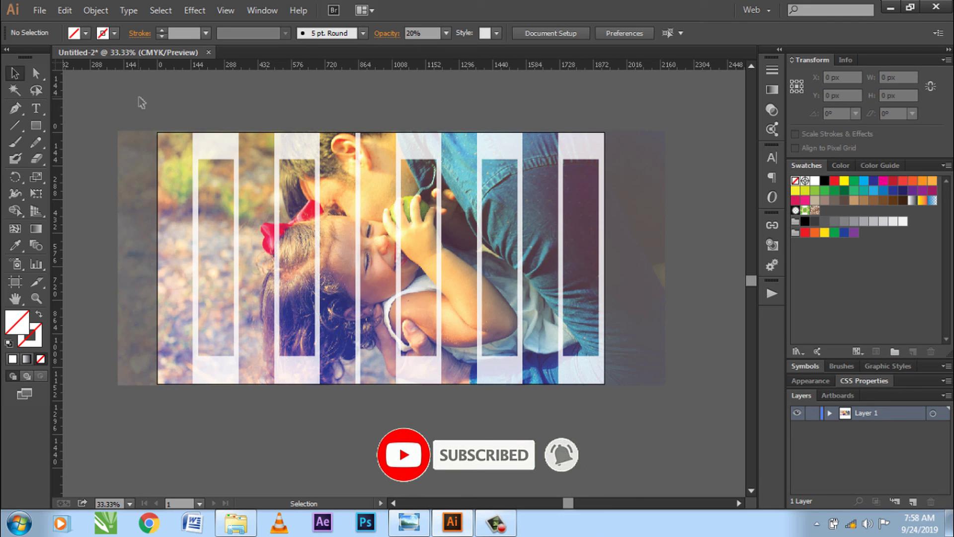
{"action": "scroll", "coordinate": [199, 95], "scroll_direction": "up", "scroll_amount": 1}
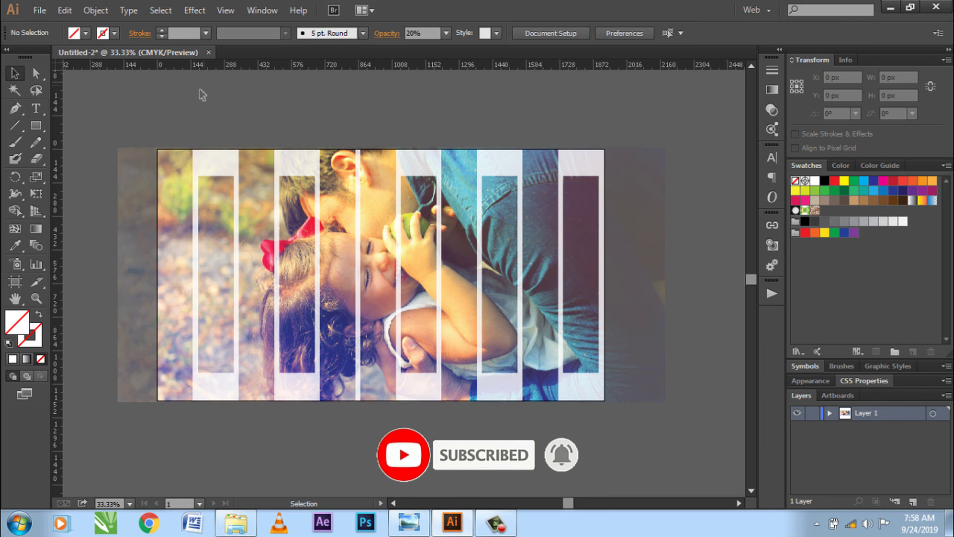